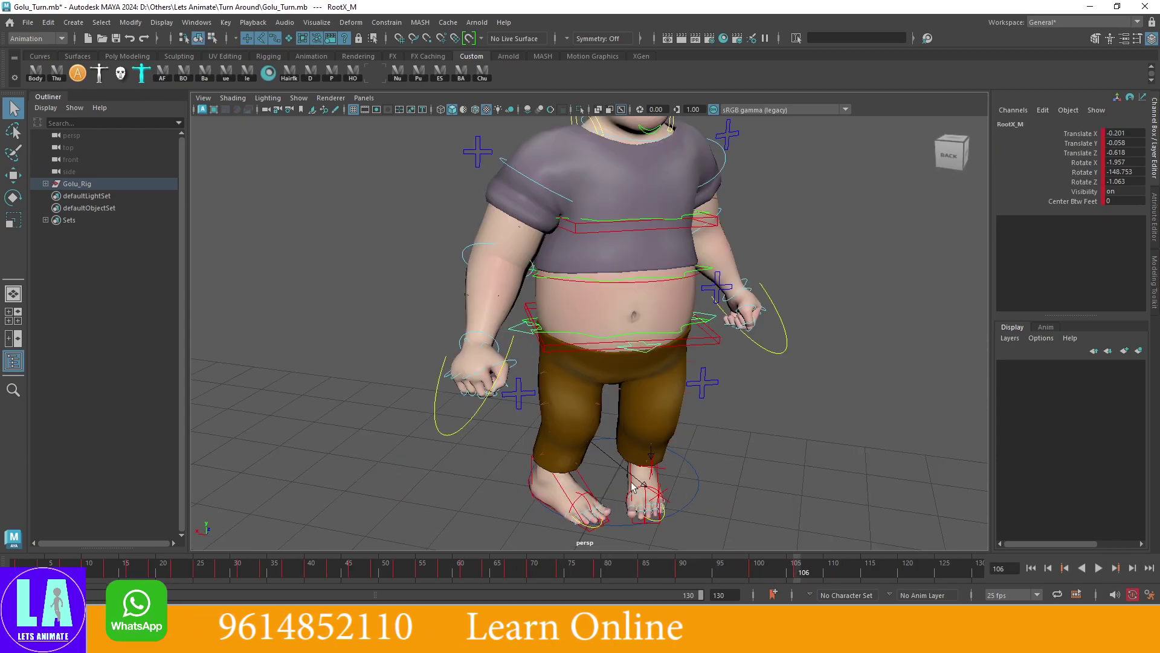
At frame 102, turn the IKLeg_R foot control around to Rotate Y -182.899
click(633, 485)
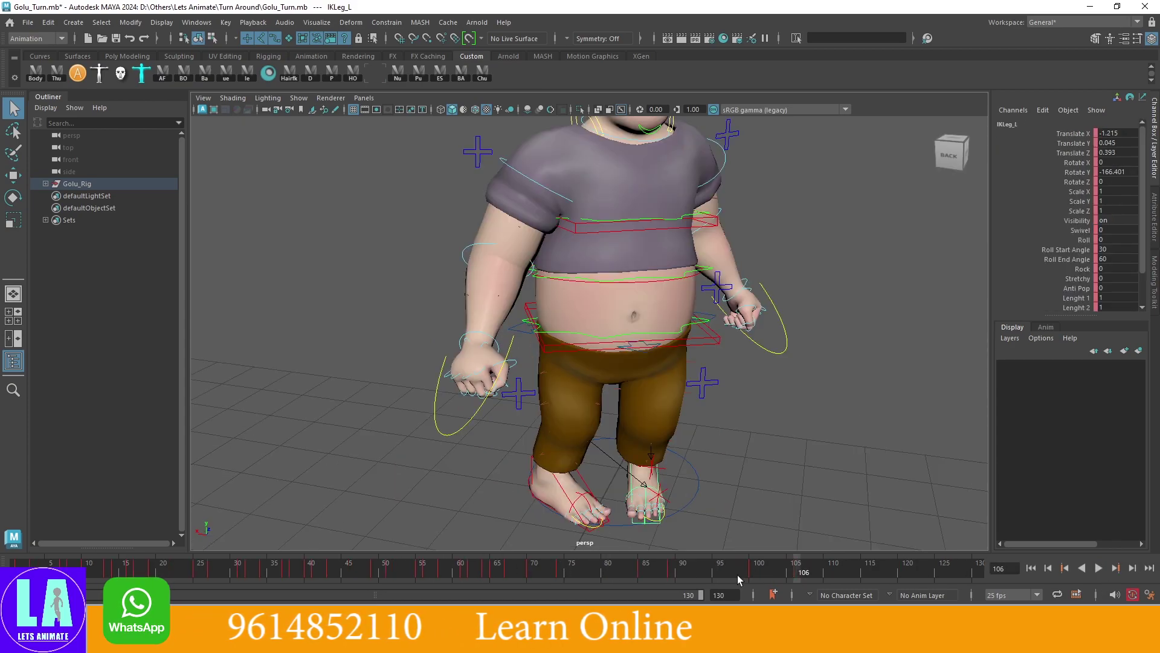
drag(751, 572, 774, 572)
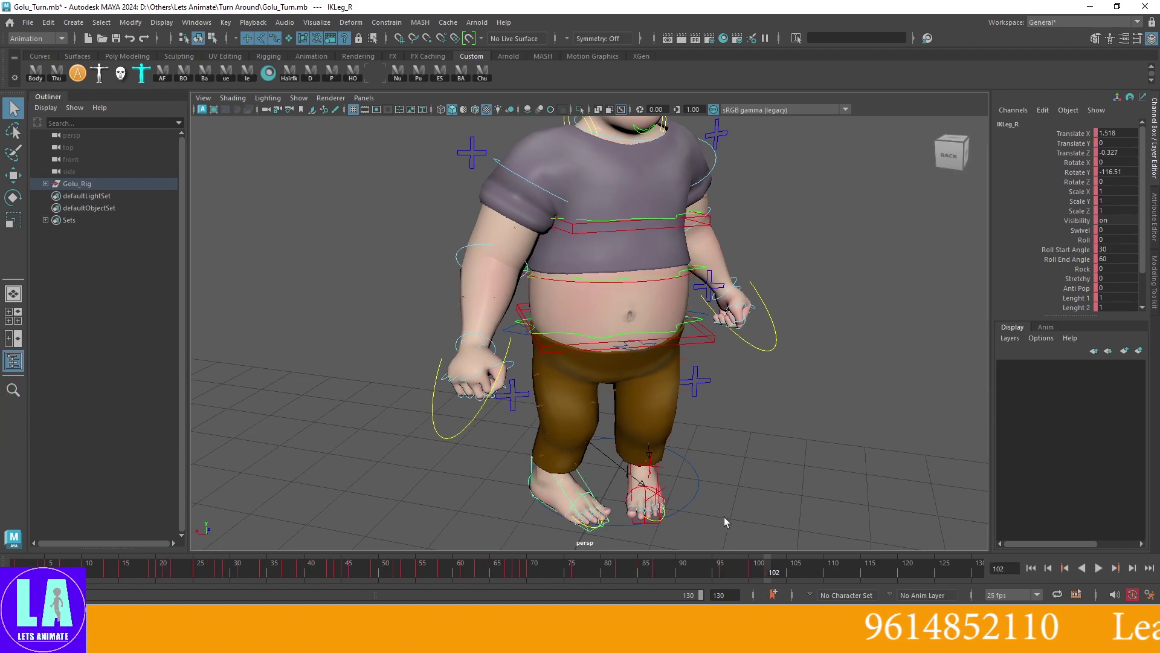
key(e)
scroll(595, 472, up, 2)
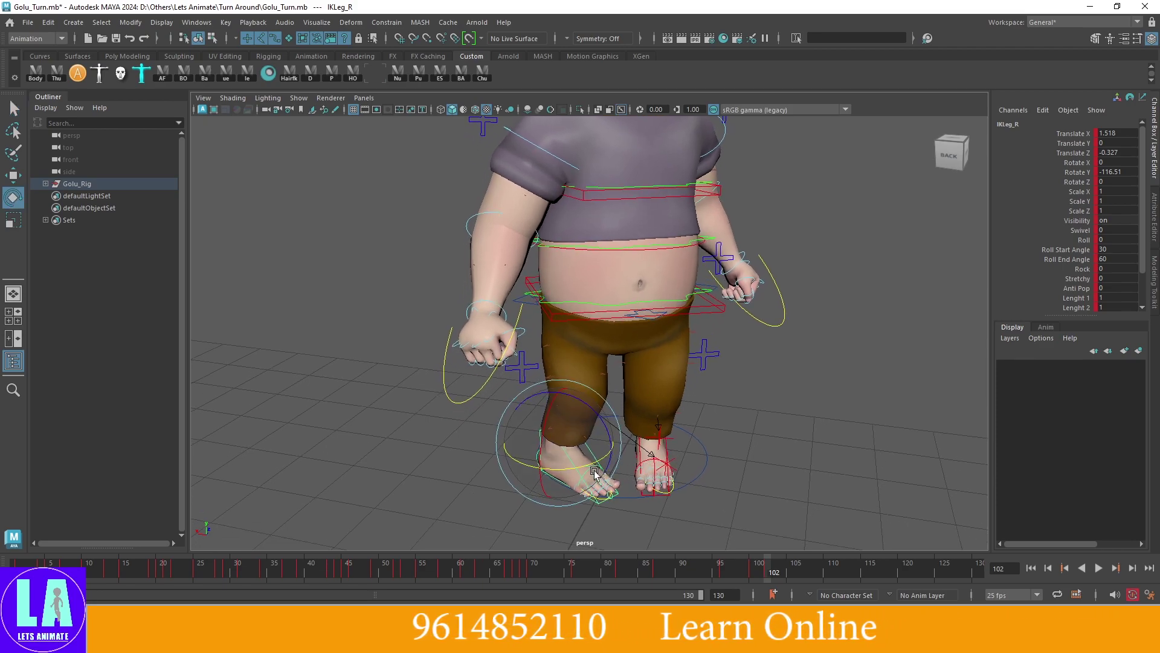
mouse_move(595, 473)
mouse_down()
mouse_move(554, 492)
mouse_move(561, 454)
mouse_move(532, 465)
mouse_up()
key(w)
key(e)
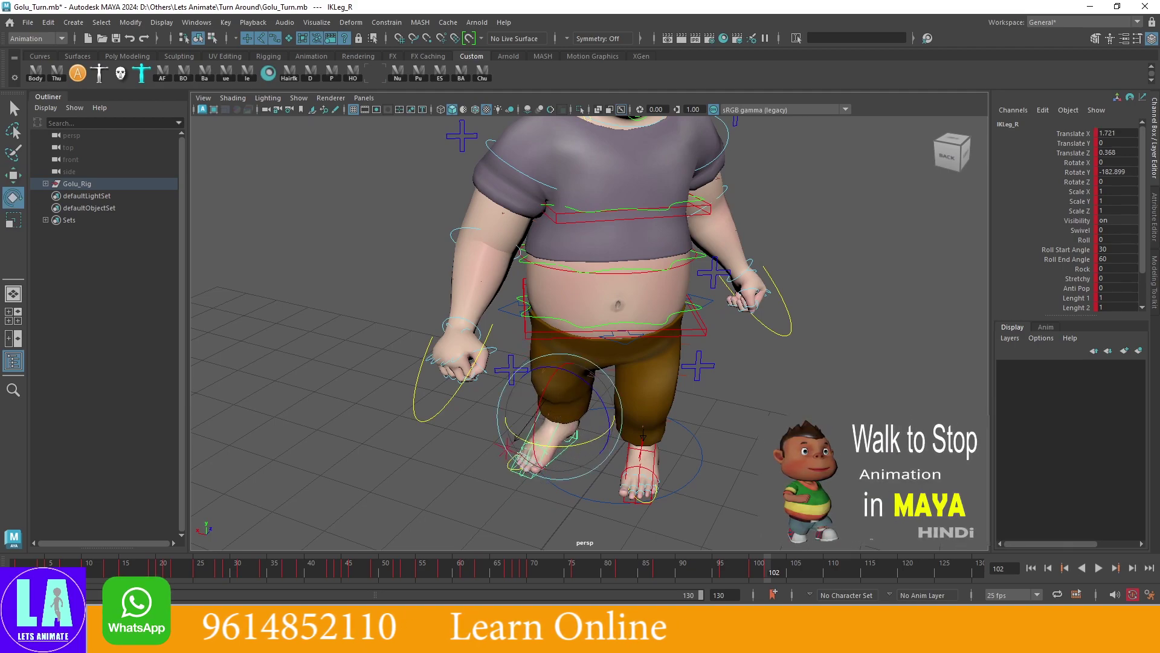
Move the right foot into place beside the left and select the RootX_M hip control
scroll(585, 326, down, 3)
alt+drag(585, 326, 687, 386)
scroll(687, 386, up, 3)
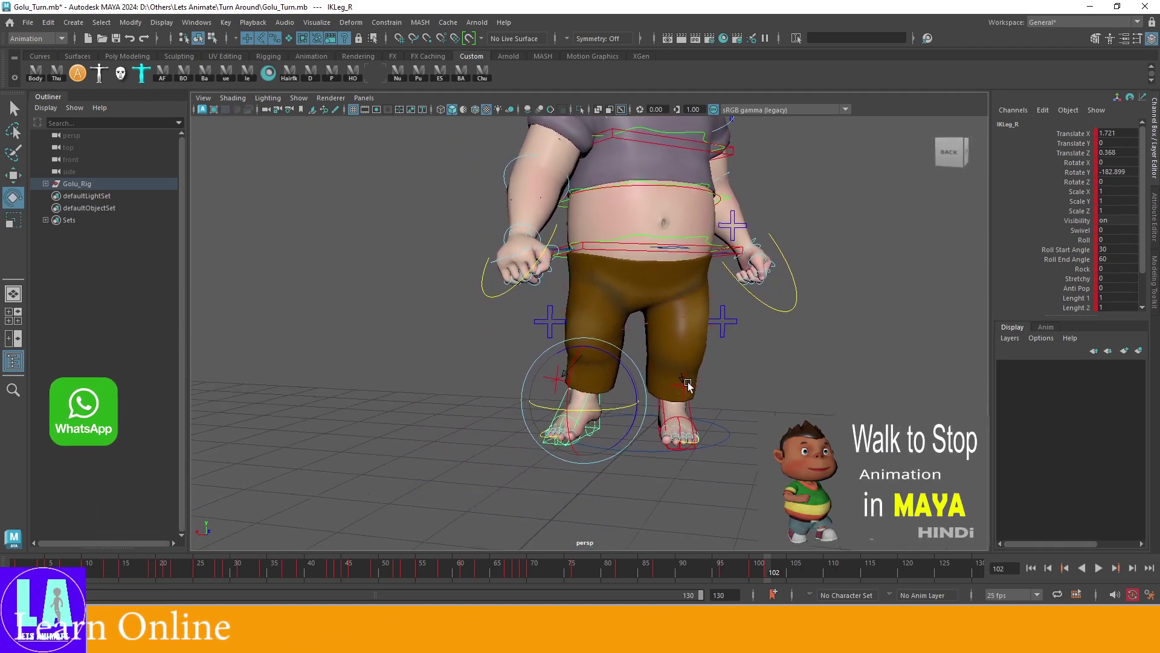
scroll(687, 386, up, 2)
key(w)
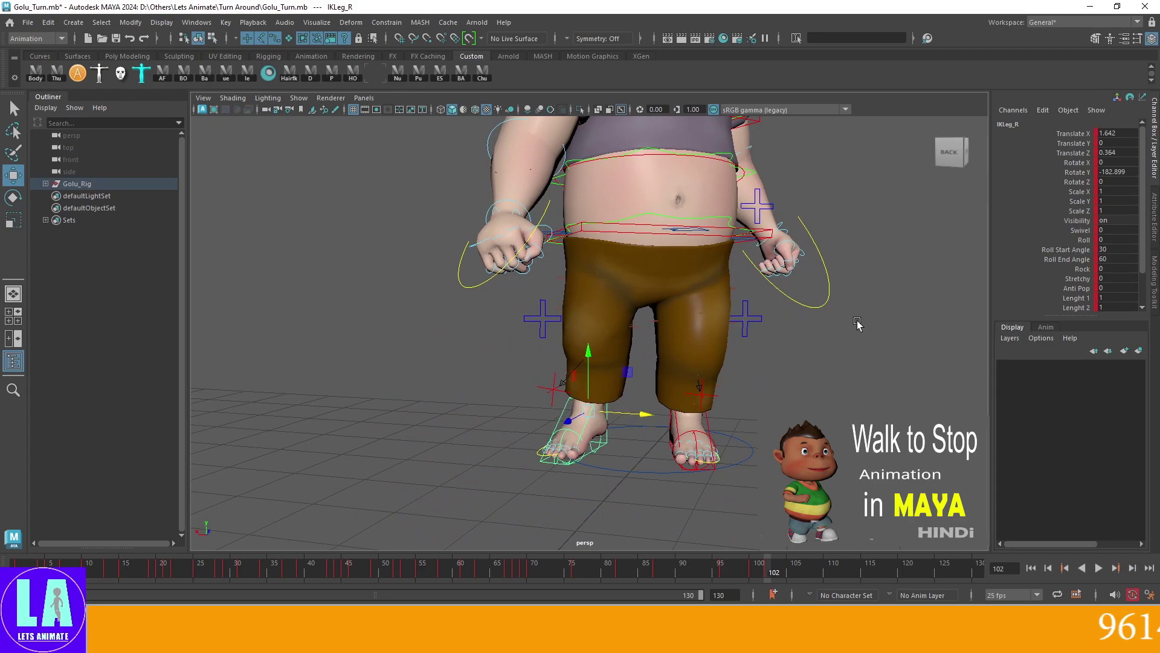
scroll(776, 361, up, 2)
mouse_move(777, 360)
alt+mouse_down()
mouse_move(664, 378)
mouse_move(780, 450)
mouse_move(728, 445)
alt+mouse_up()
key(q)
click(664, 379)
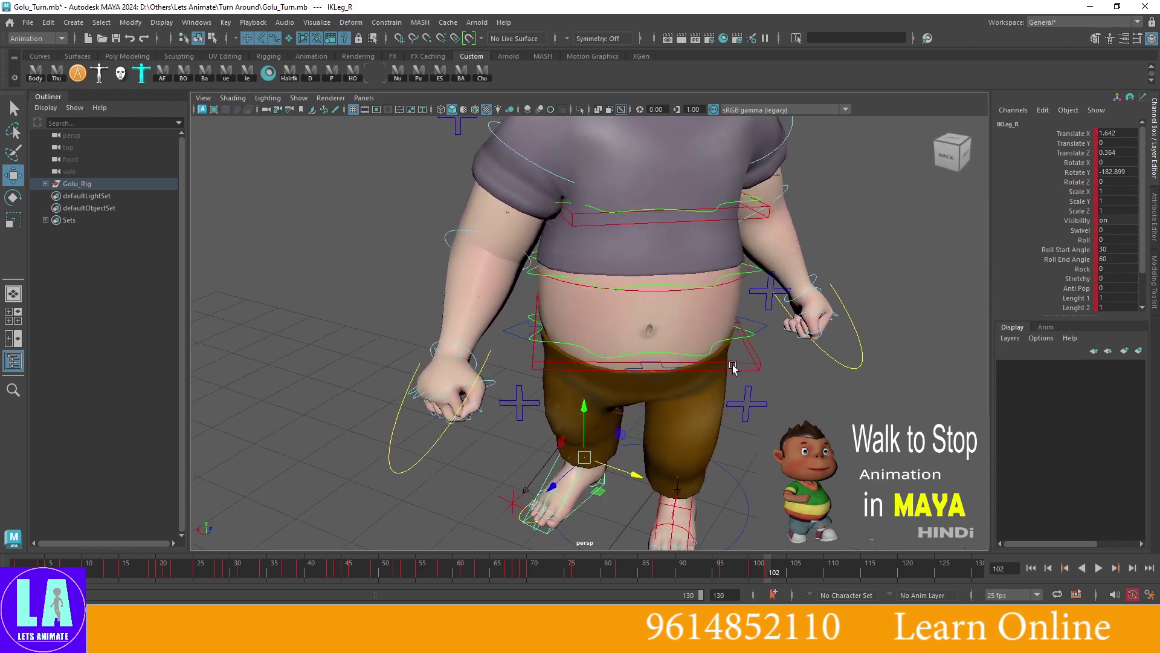
Keep RootX_M turned at Rotate Y -180.23, undoing an extra body turn
key(e)
scroll(780, 450, down, 3)
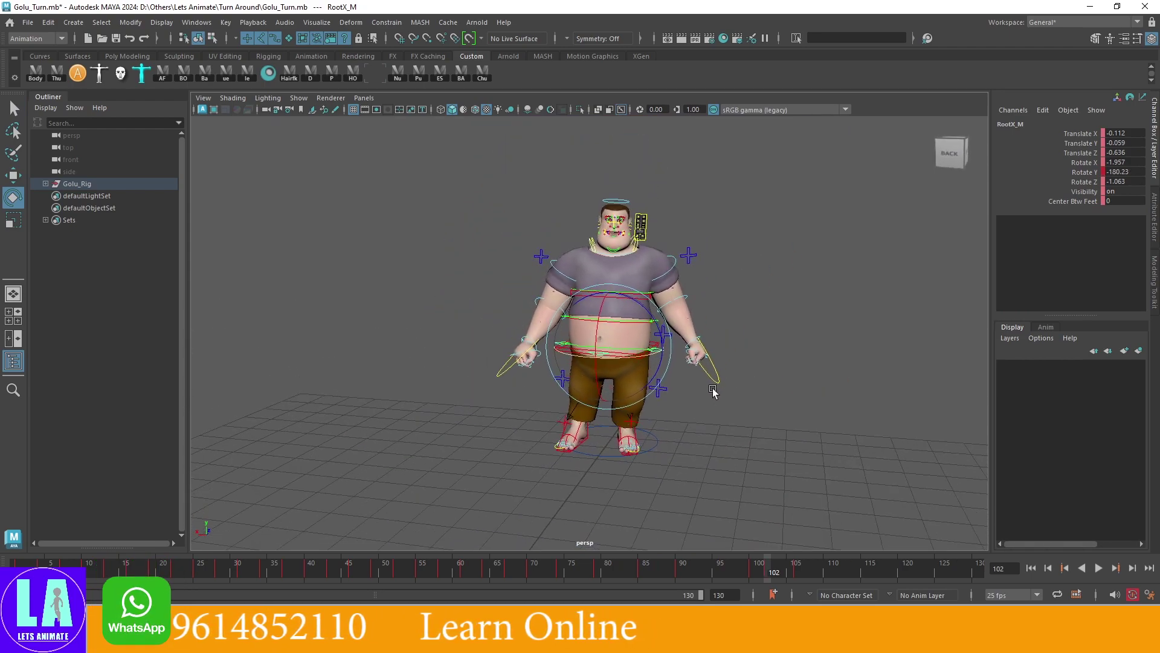
scroll(653, 368, up, 2)
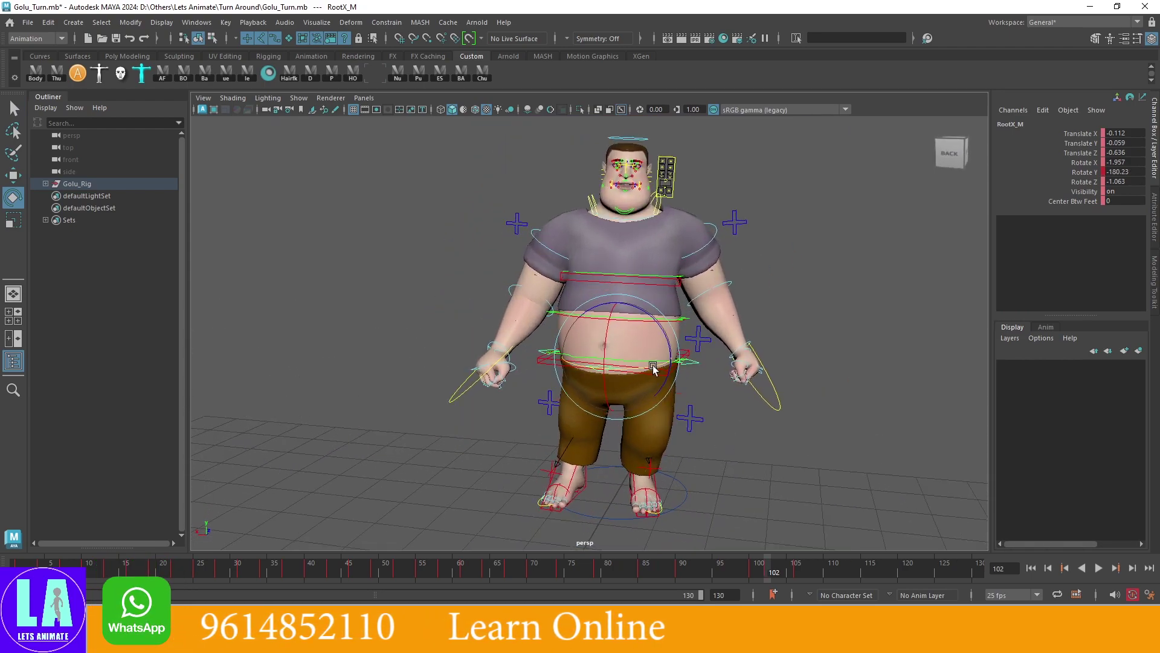
drag(653, 368, 642, 362)
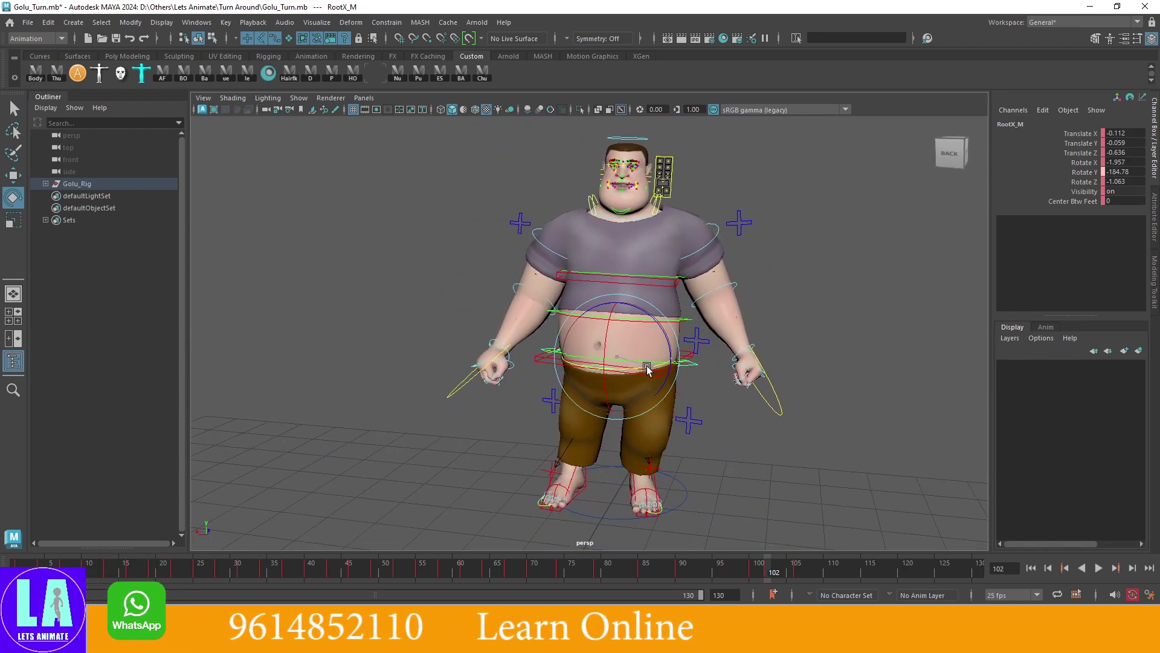
key(ctrl+z)
scroll(736, 487, up, 3)
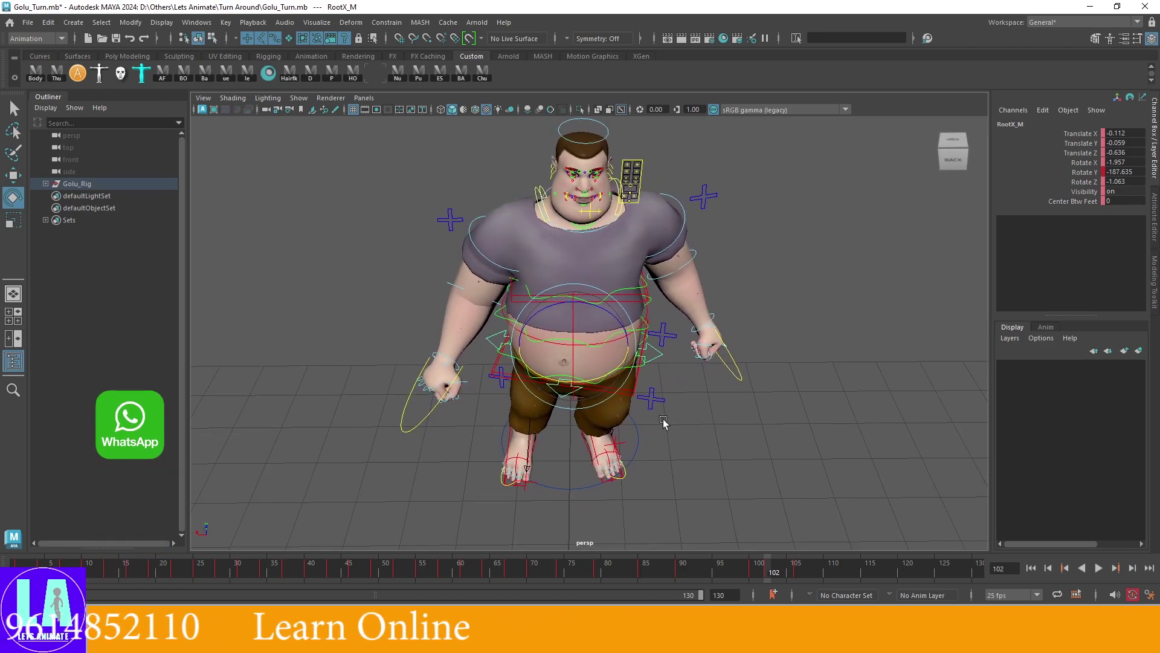
mouse_move(653, 394)
alt+mouse_down()
mouse_move(733, 453)
mouse_move(629, 336)
mouse_move(608, 332)
alt+mouse_up()
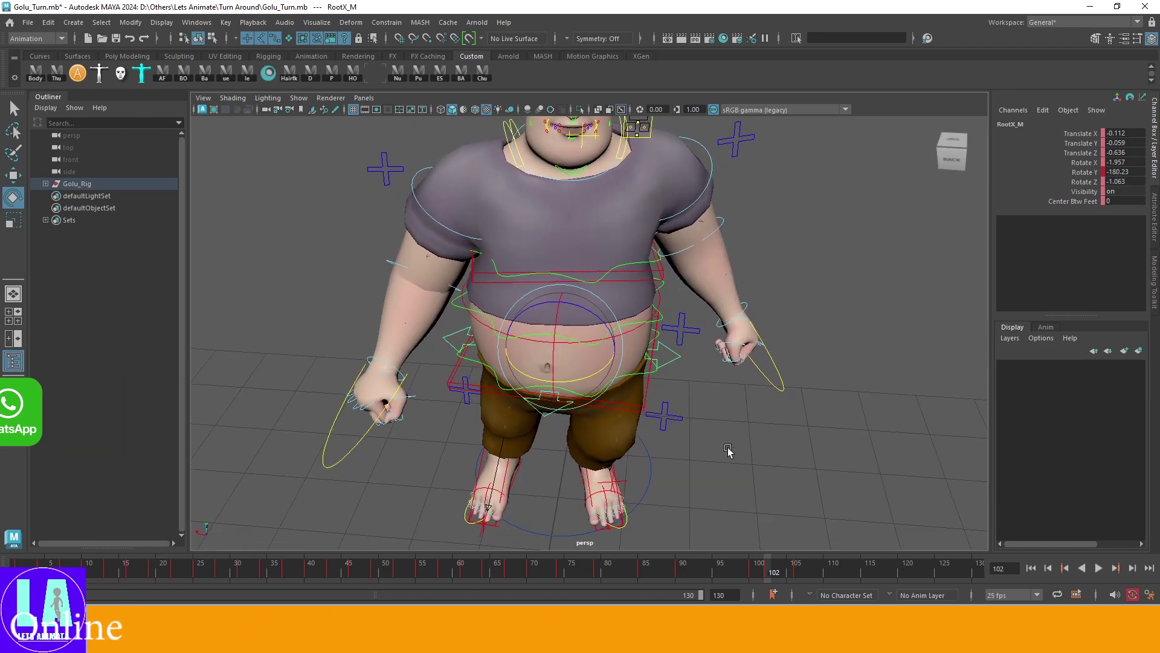
Shift RootX_M sideways from Translate X -0.112 to 0.083
key(w)
scroll(619, 332, down, 3)
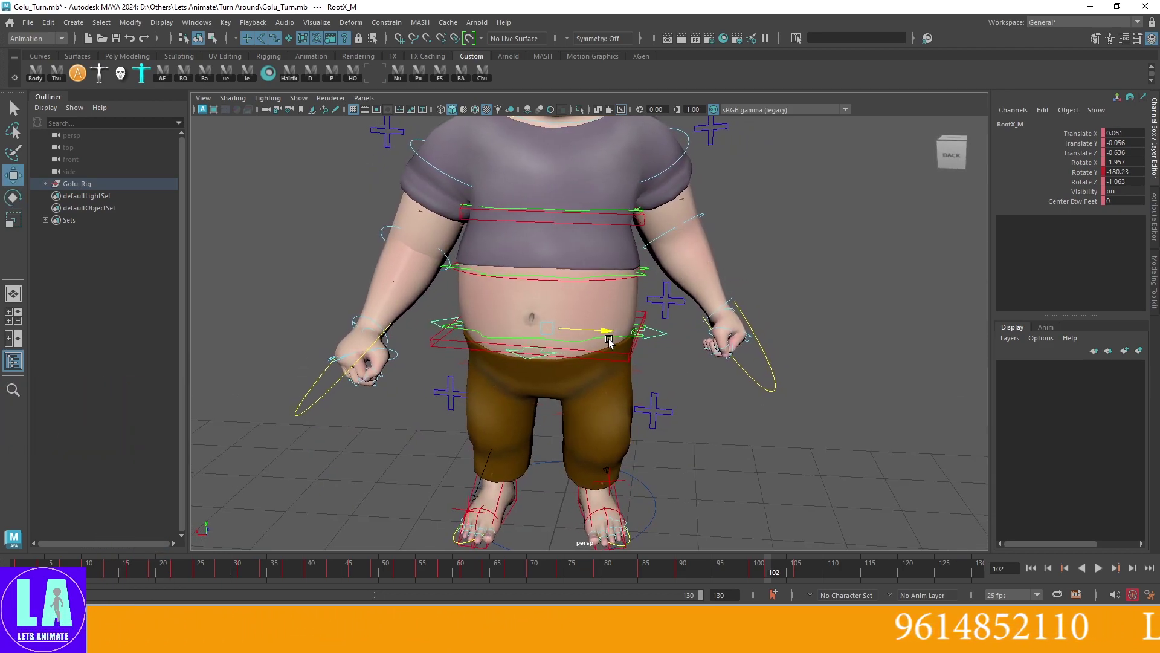
scroll(689, 426, down, 3)
scroll(671, 398, up, 2)
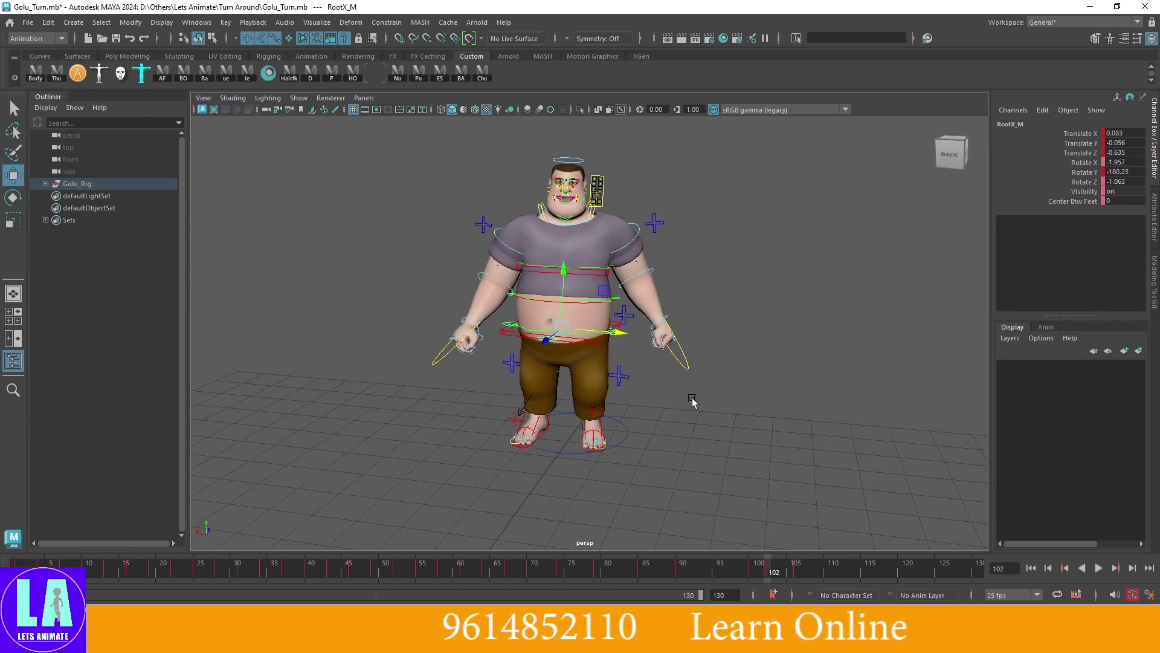
scroll(671, 398, up, 1)
click(519, 450)
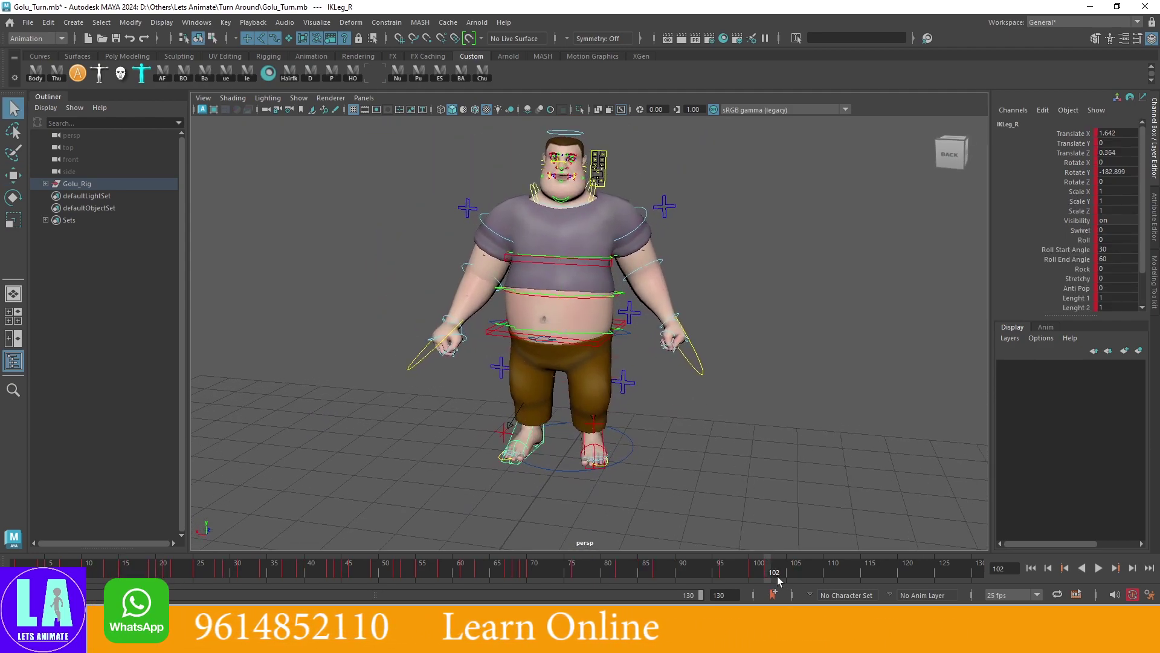
drag(755, 572, 752, 572)
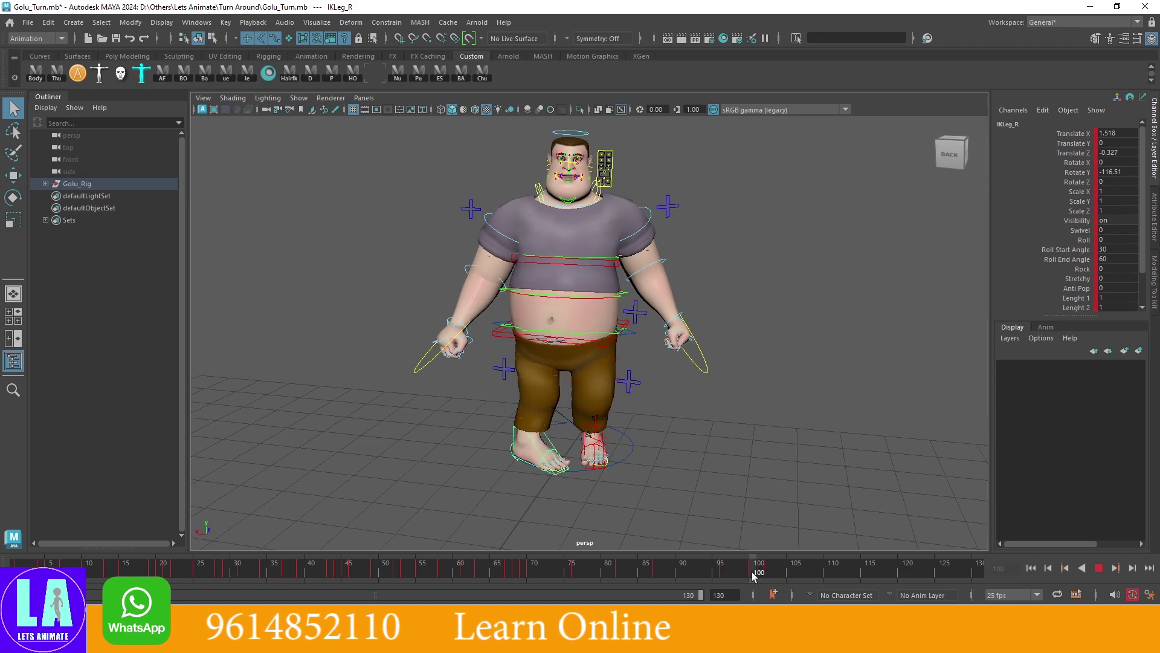
scroll(619, 476, up, 2)
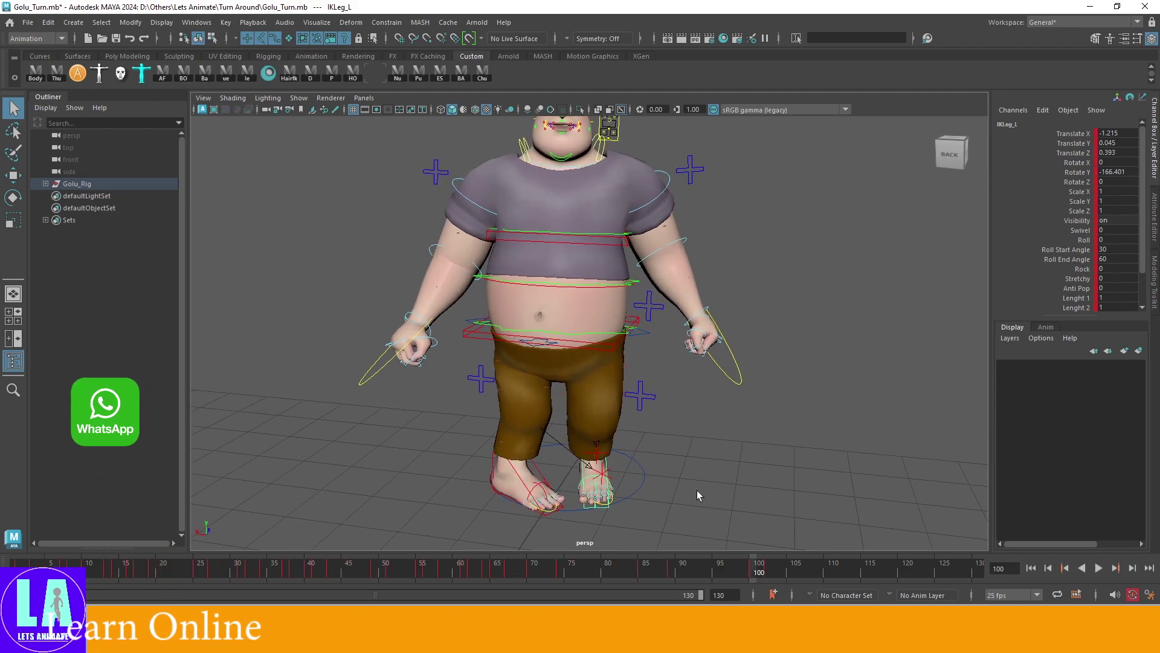
click(767, 571)
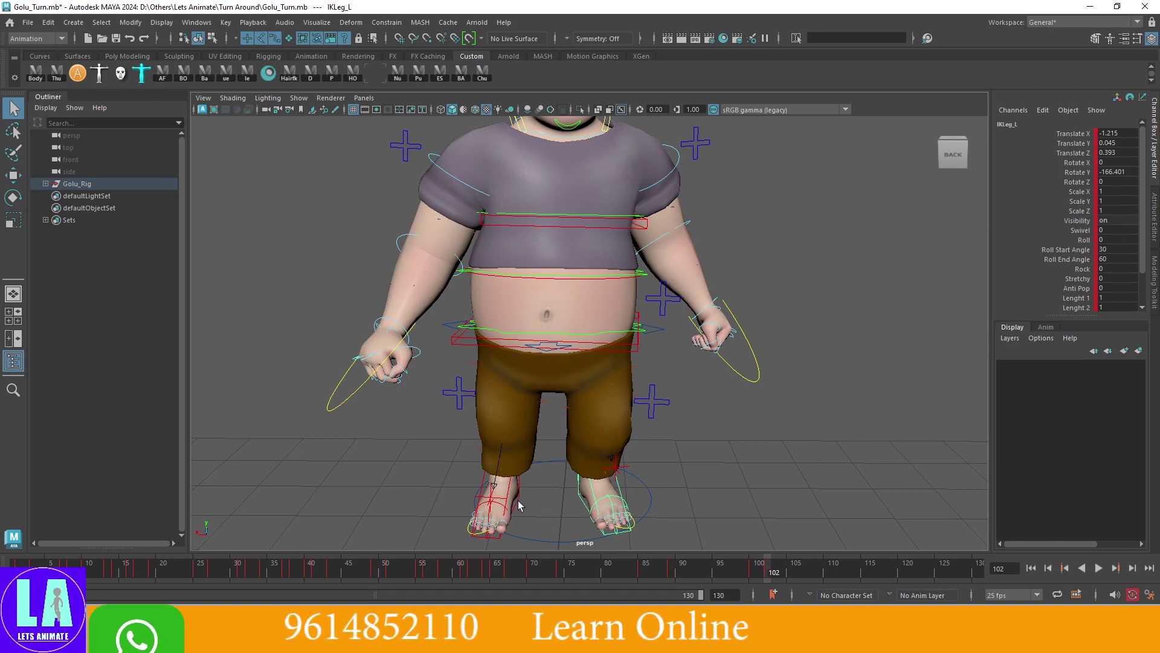
click(586, 535)
mouse_move(766, 574)
mouse_down()
mouse_move(755, 574)
mouse_move(770, 583)
mouse_up()
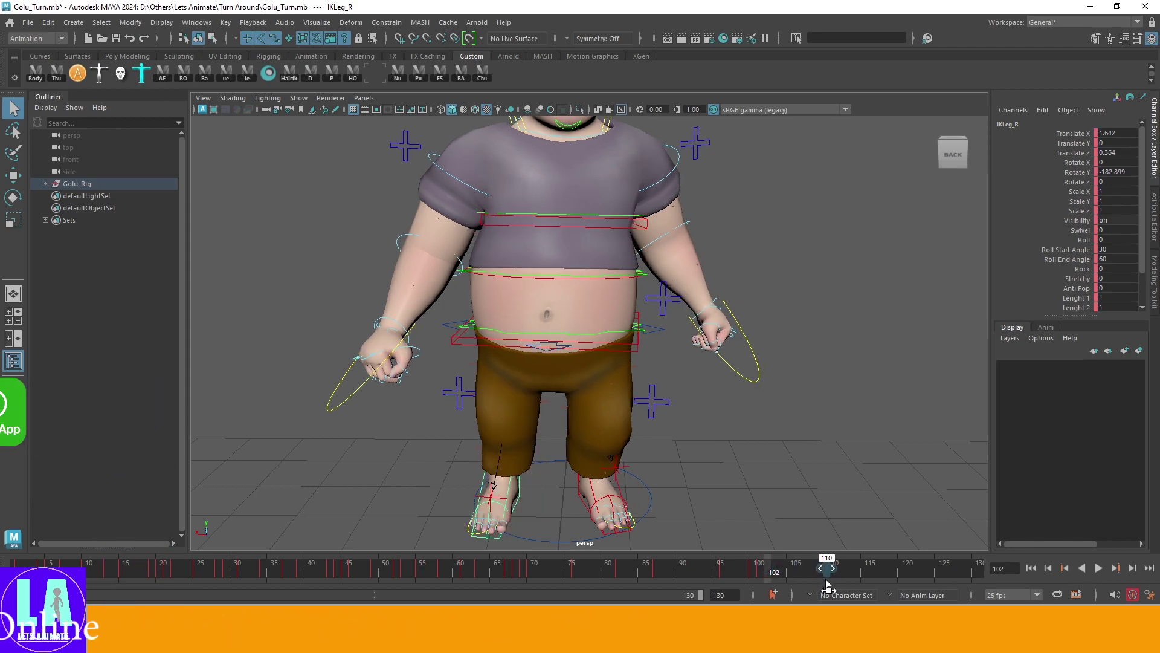
key(period)
click(761, 566)
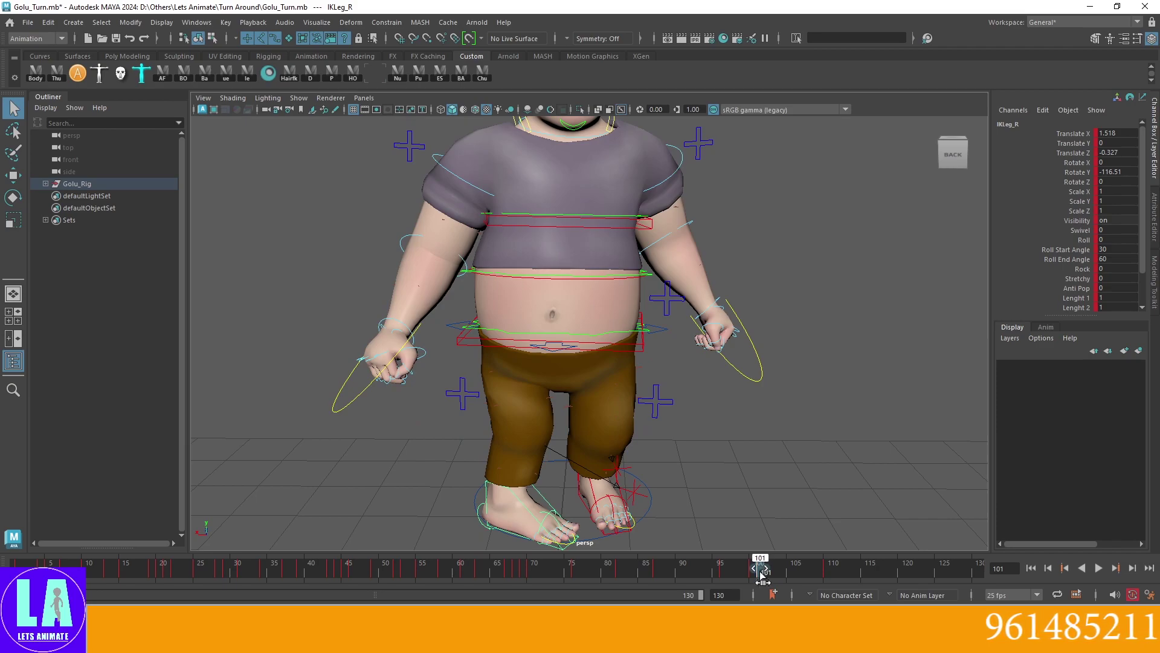
key(alt+v)
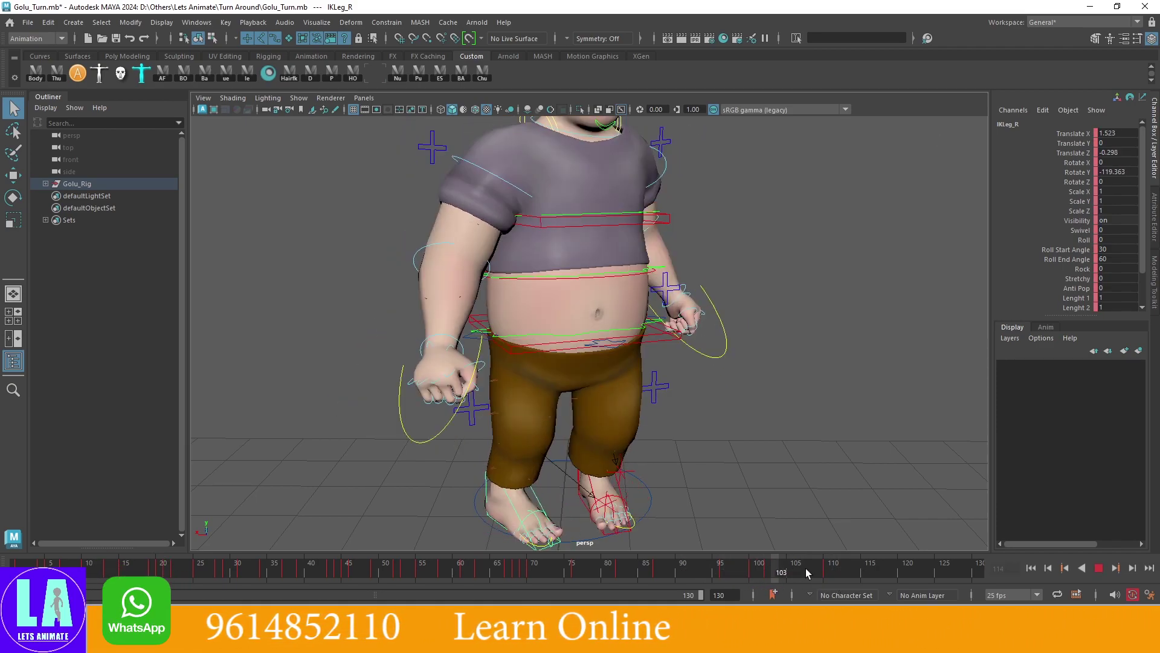
click(621, 348)
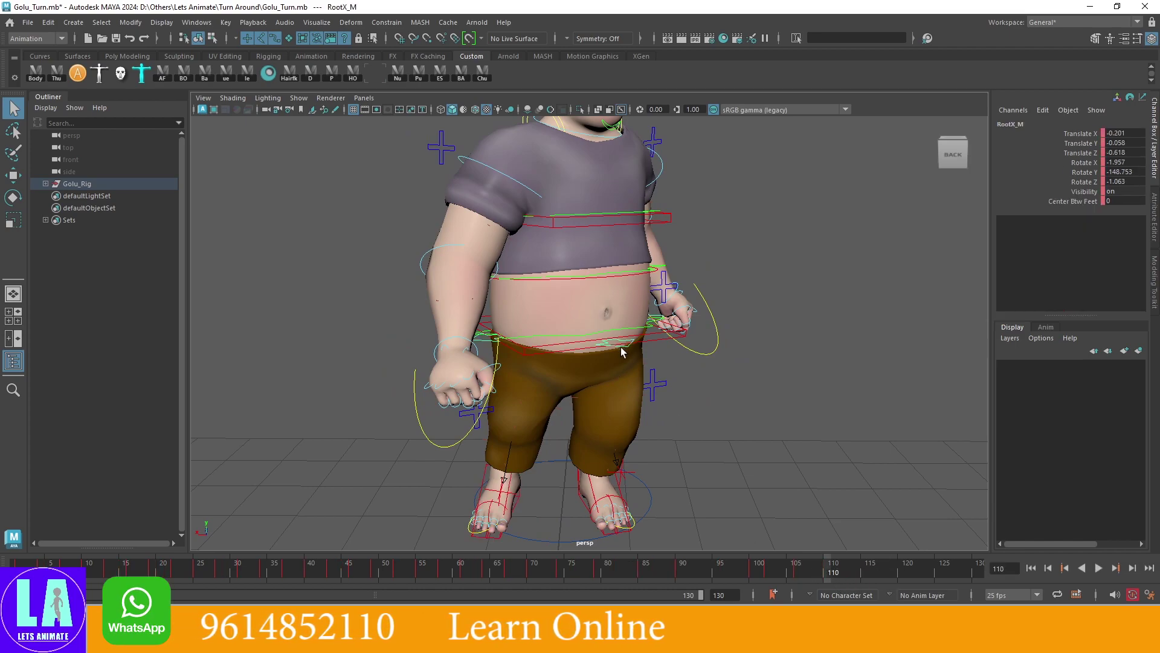
click(804, 574)
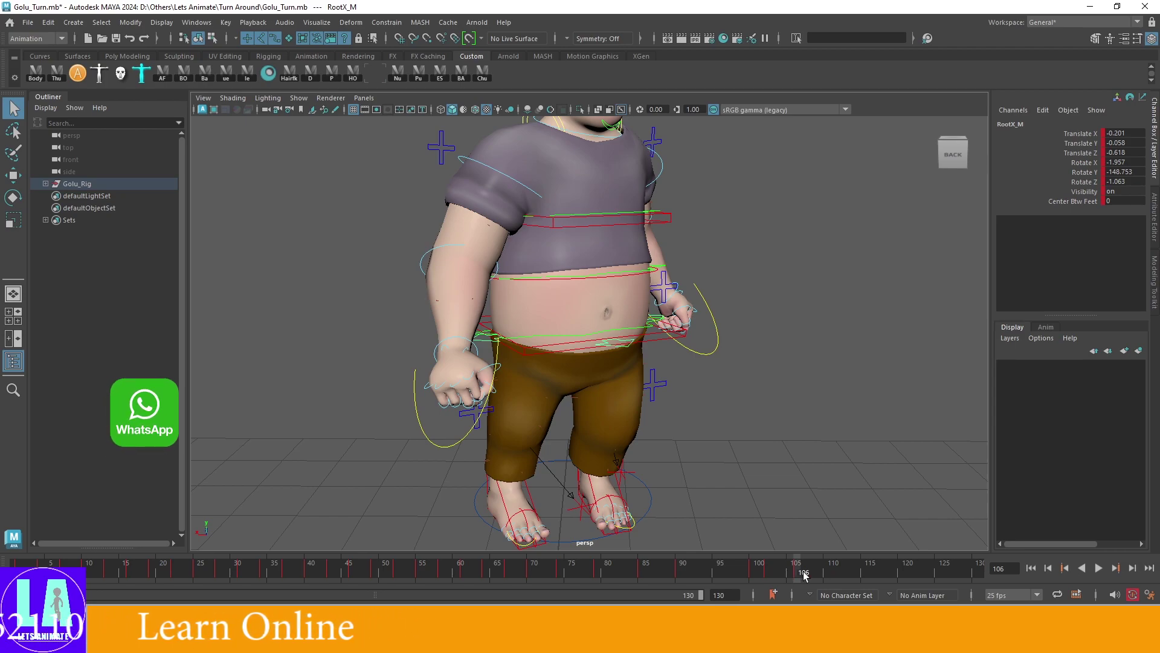
Step between frames 101, 102 and 110 on the time slider, checking the key options
right_click(804, 574)
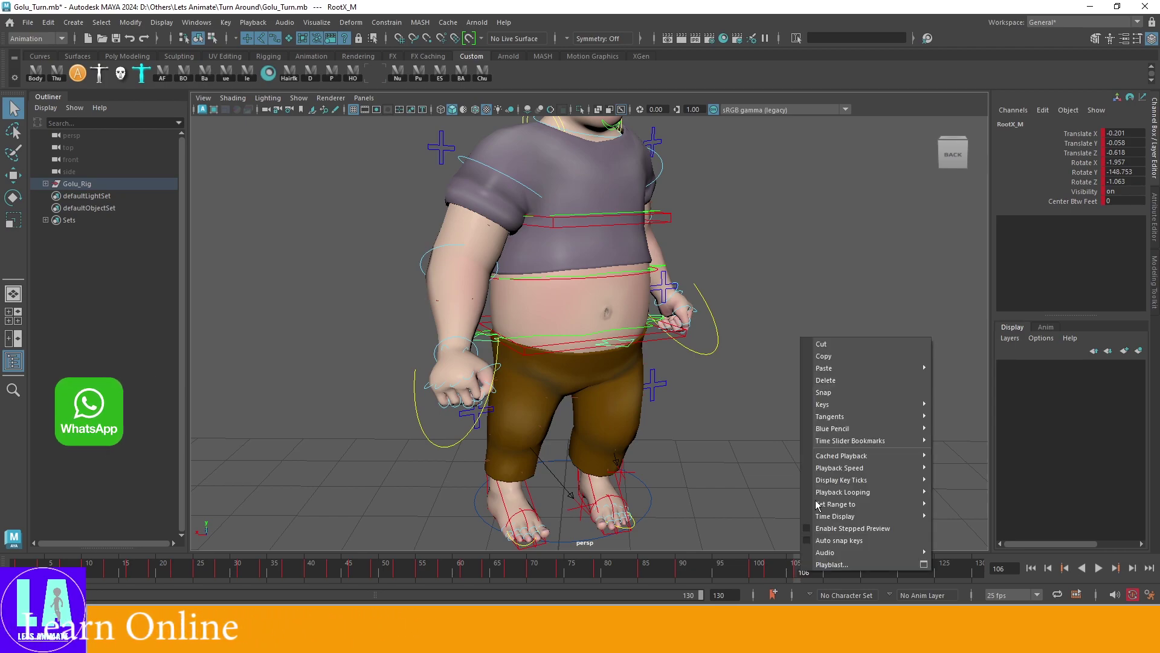
click(765, 574)
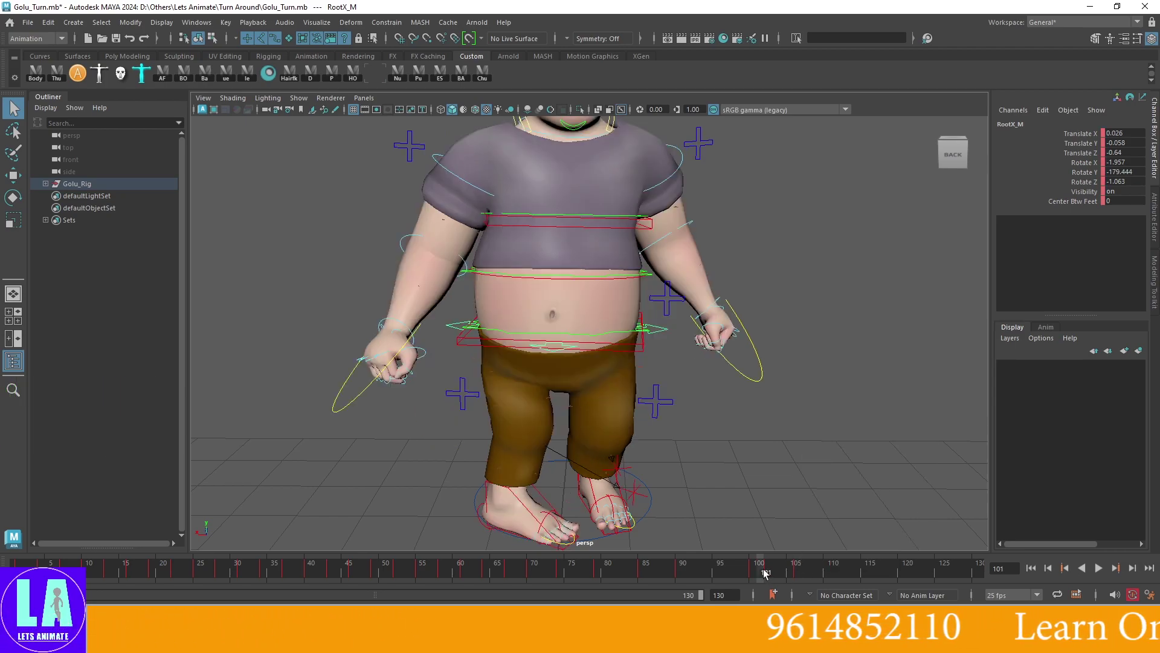
click(768, 574)
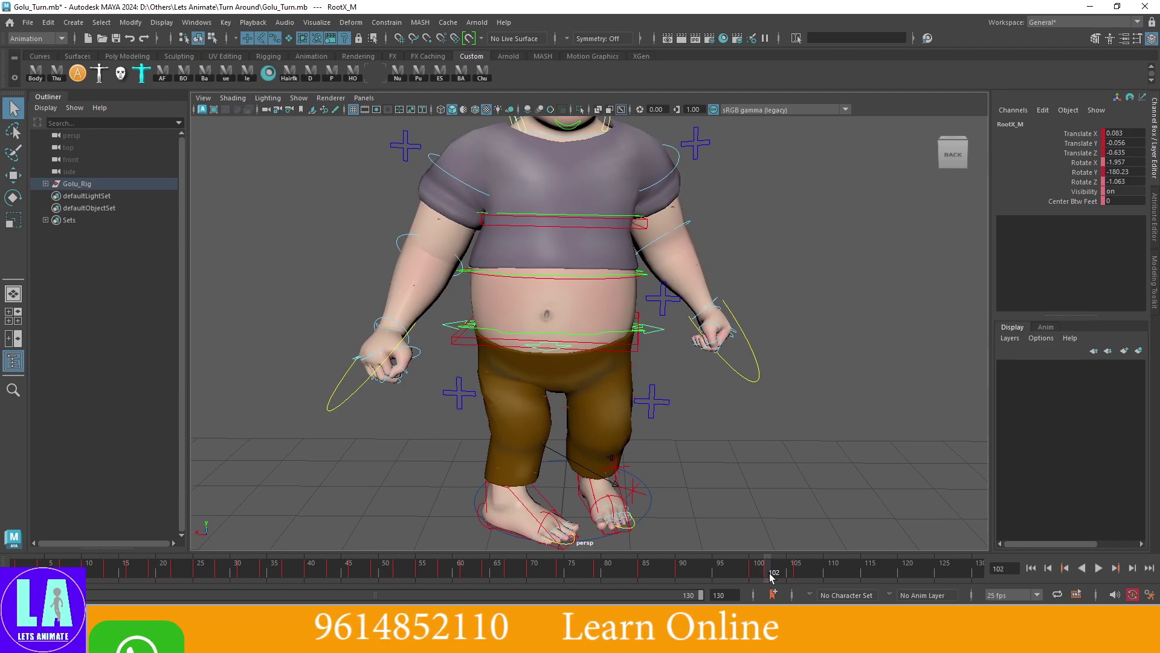
click(833, 575)
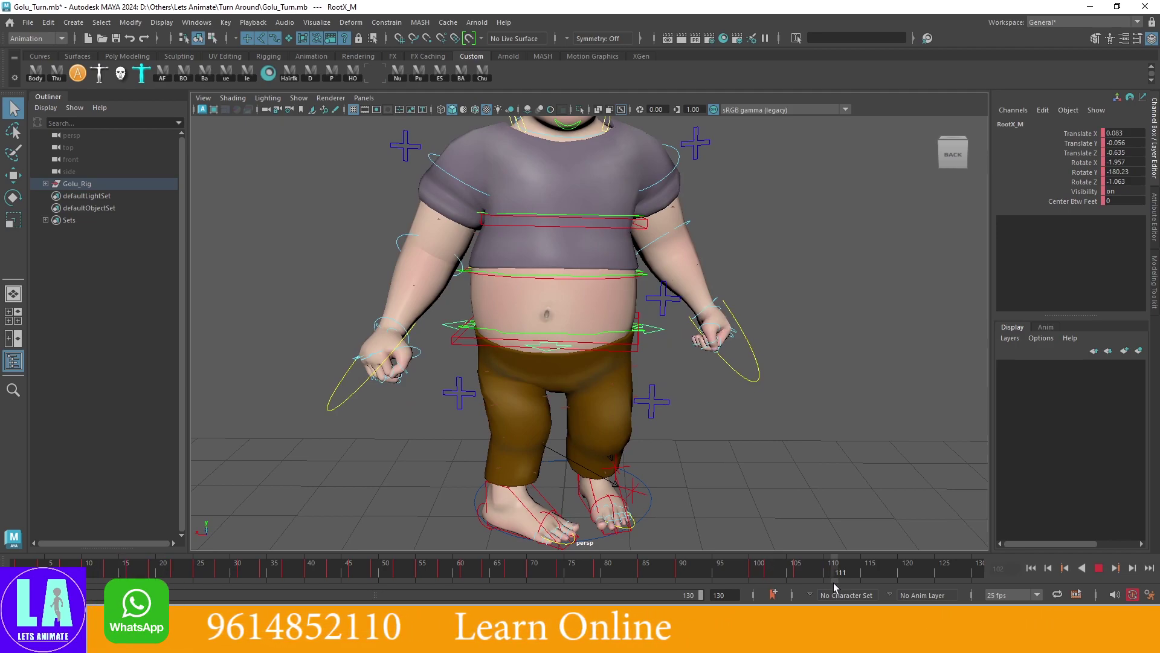
right_click(770, 574)
click(807, 381)
click(775, 570)
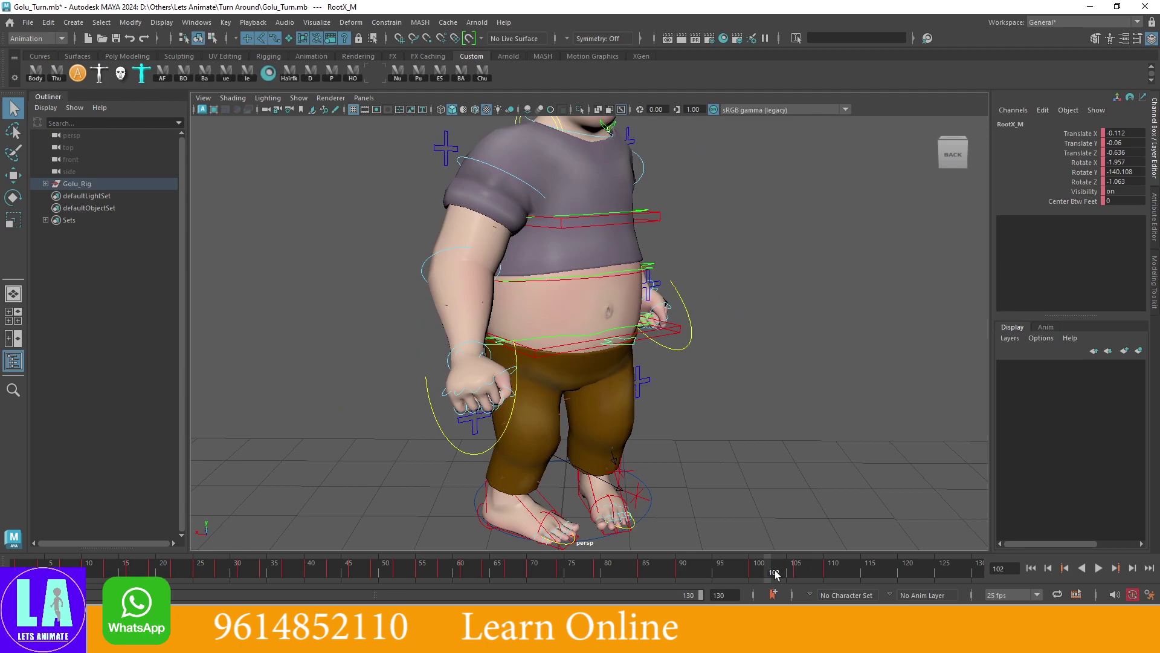
Play and scrub the end of the turn between frames 100 and 110, stopping near 107
key(alt+v)
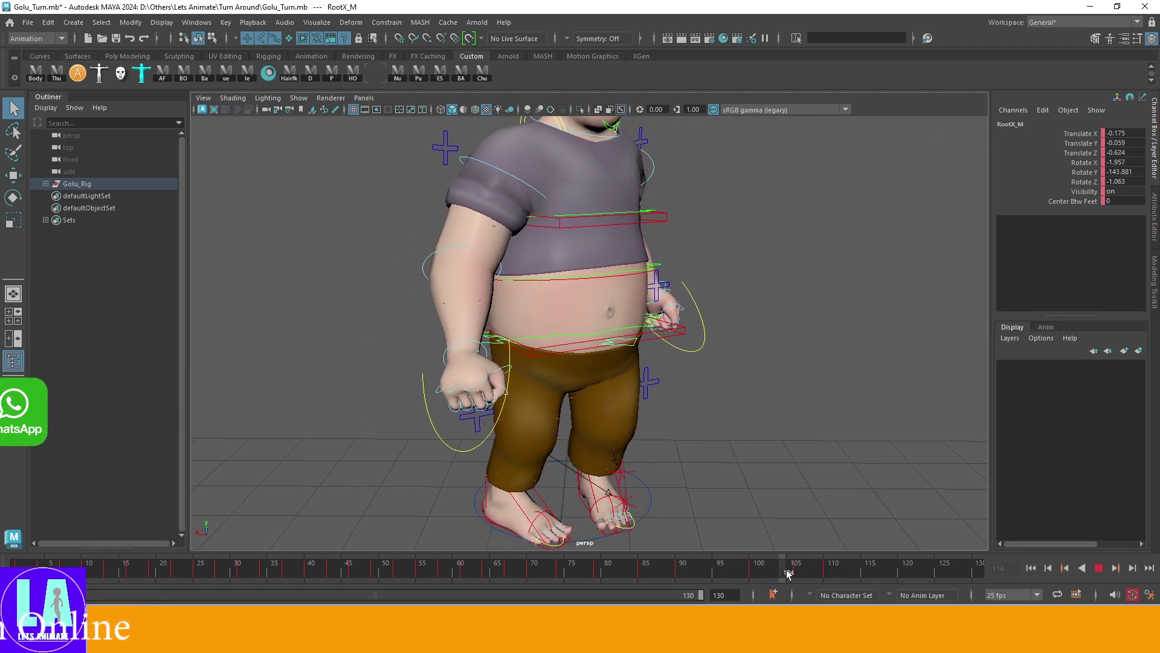
drag(788, 574, 828, 583)
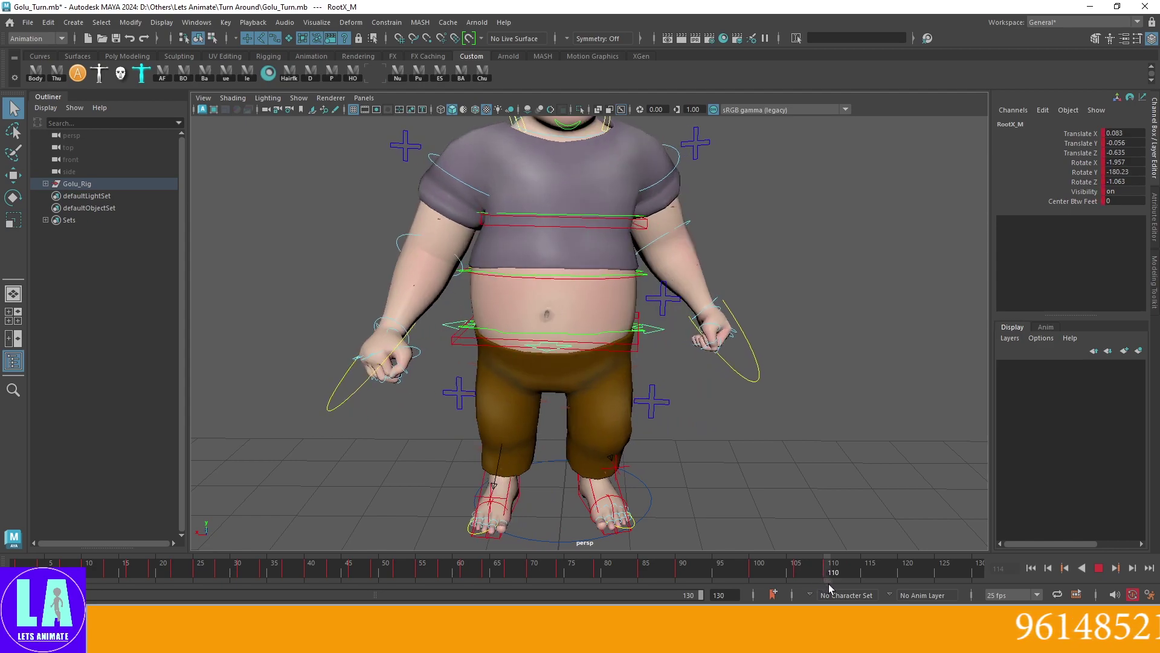
key(alt+v)
key(alt+v)
drag(643, 574, 795, 590)
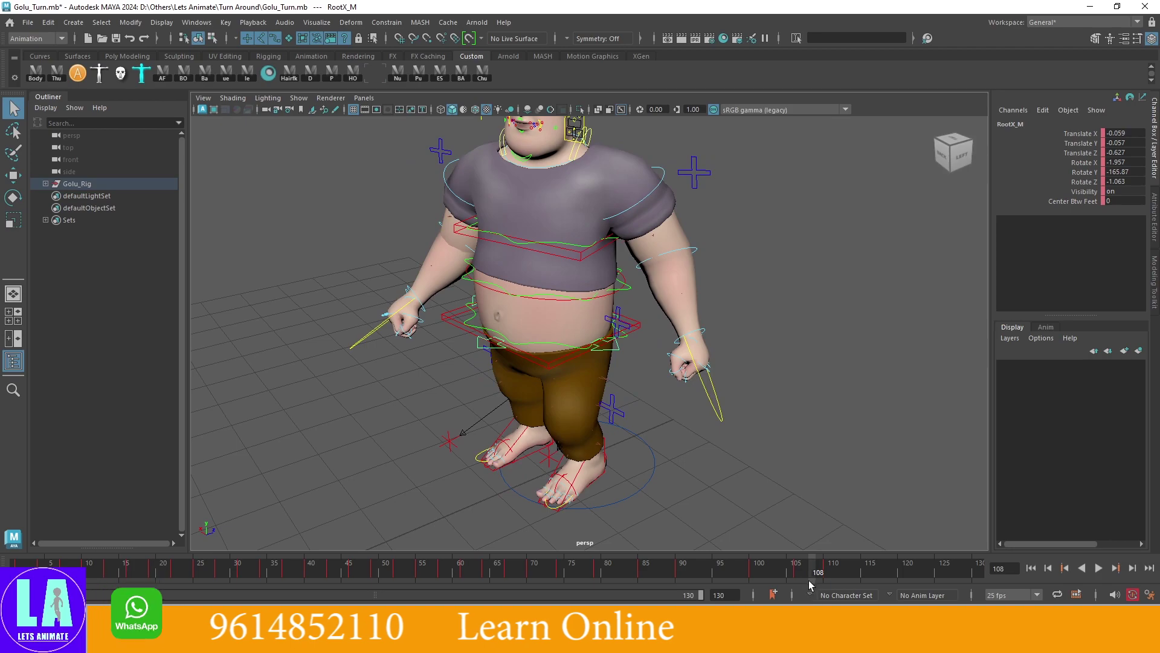
key(alt+v)
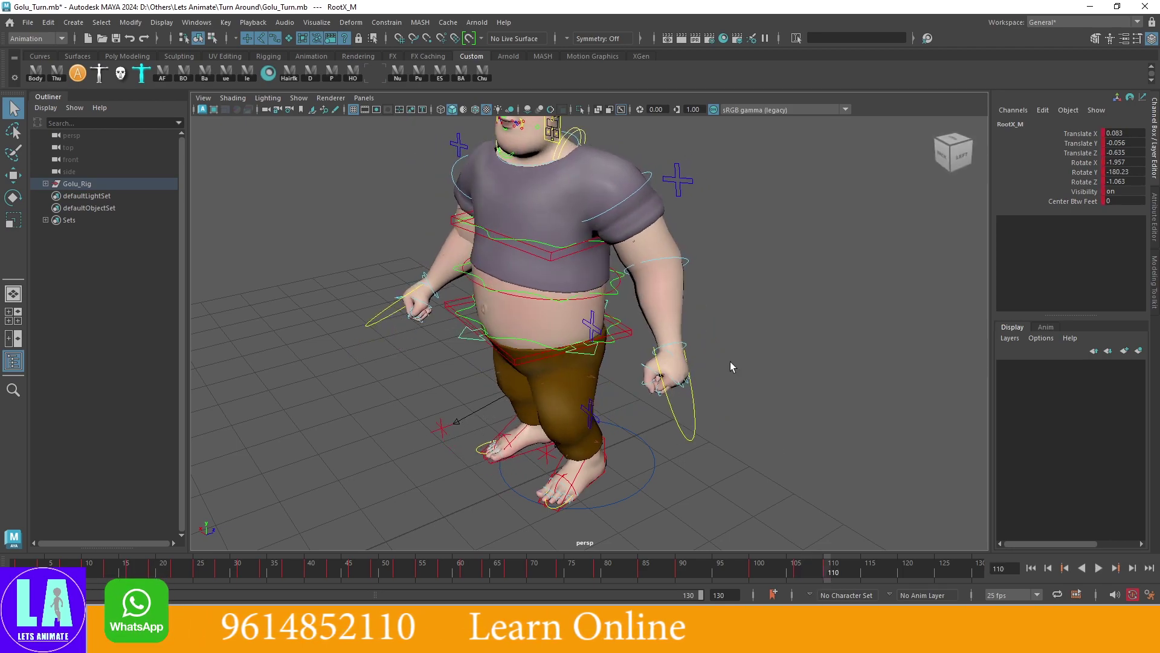
alt+right_drag(730, 361, 636, 426)
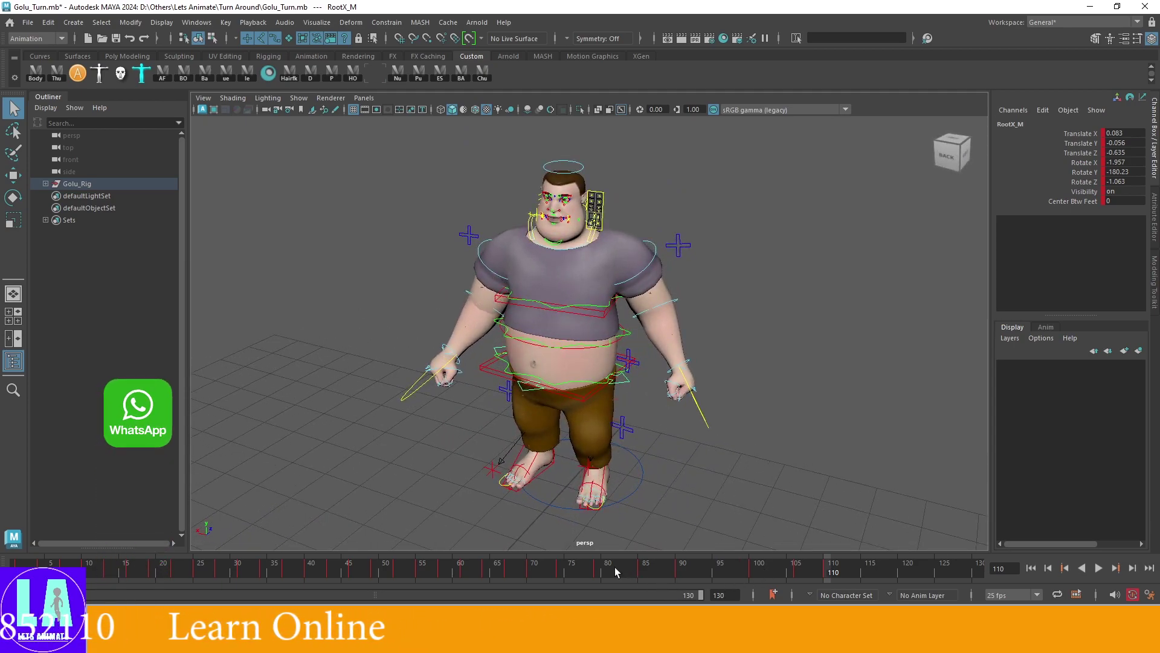
drag(615, 567, 828, 574)
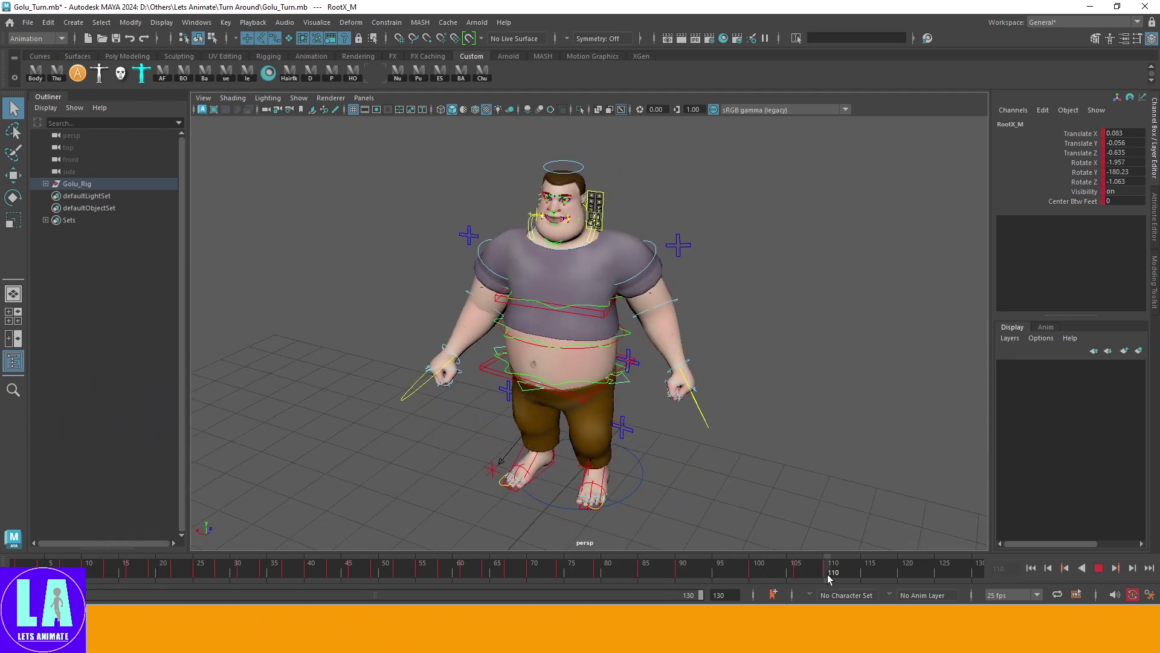
alt+right_drag(658, 450, 670, 413)
scroll(658, 369, up, 2)
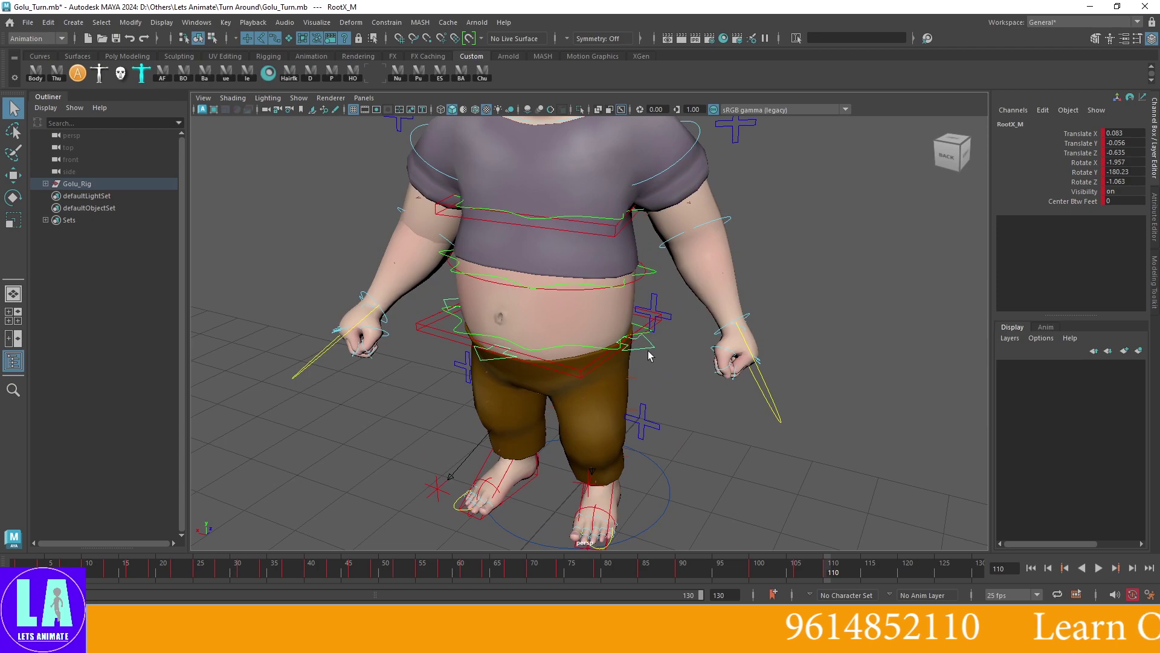
drag(810, 573, 798, 578)
Use the rotate tool on RootX_M and open the Graph Editor beside the character
key(e)
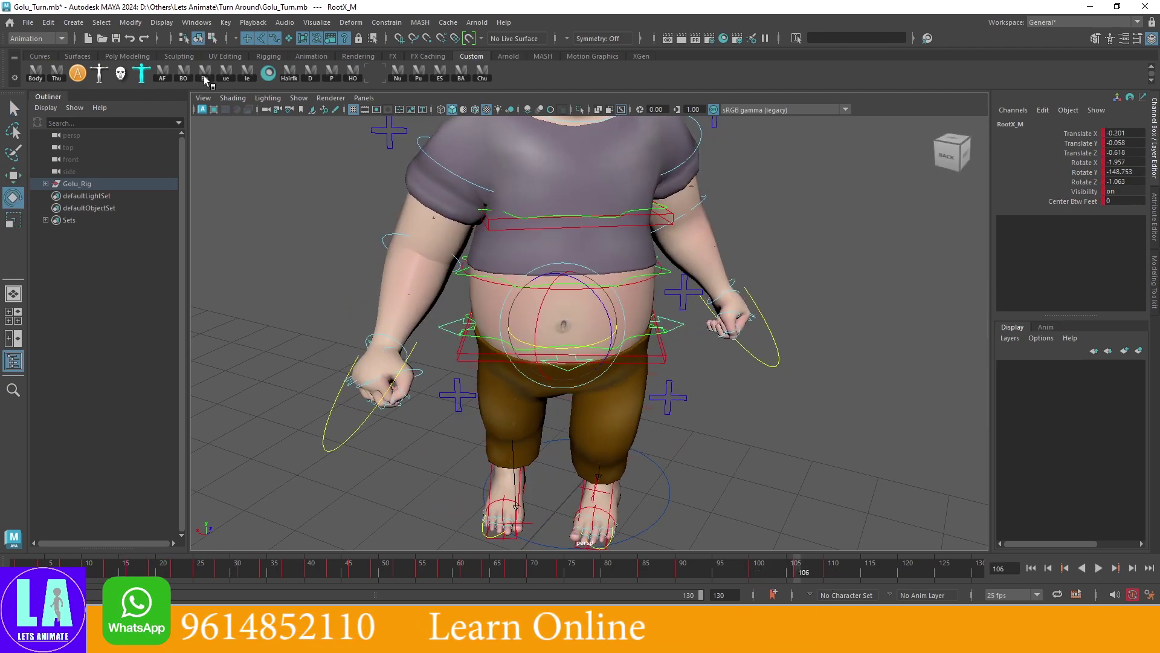
click(370, 74)
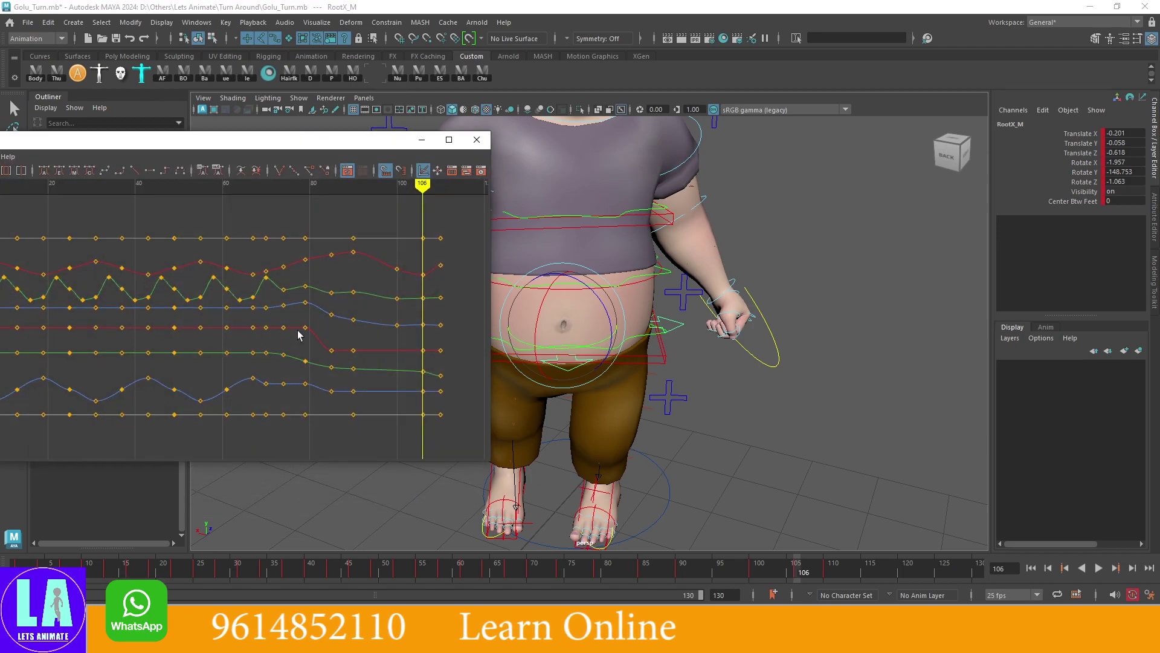
drag(261, 149, 455, 139)
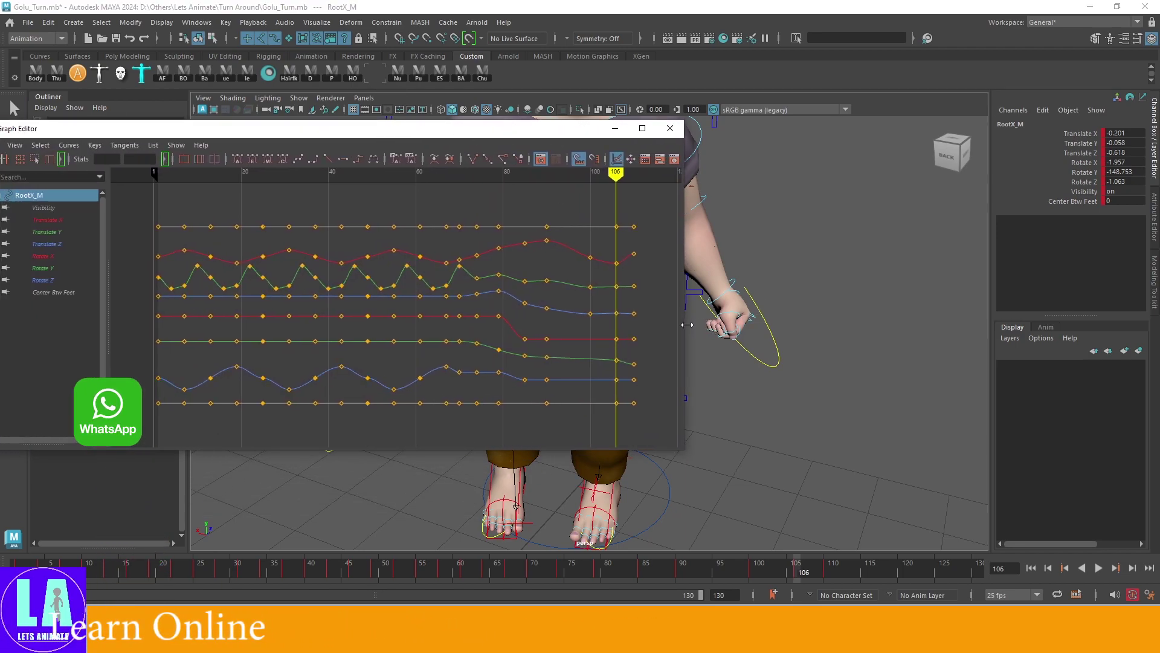
drag(684, 327, 583, 327)
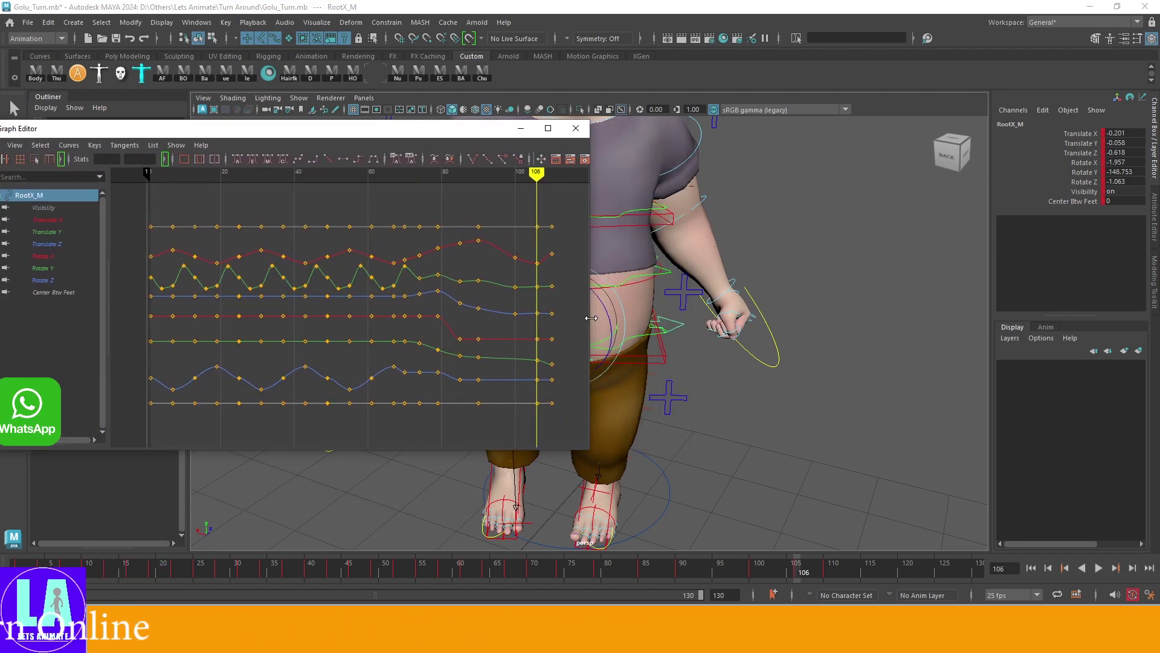
mouse_move(605, 339)
alt+middle_down()
mouse_move(719, 374)
mouse_move(850, 488)
alt+middle_up()
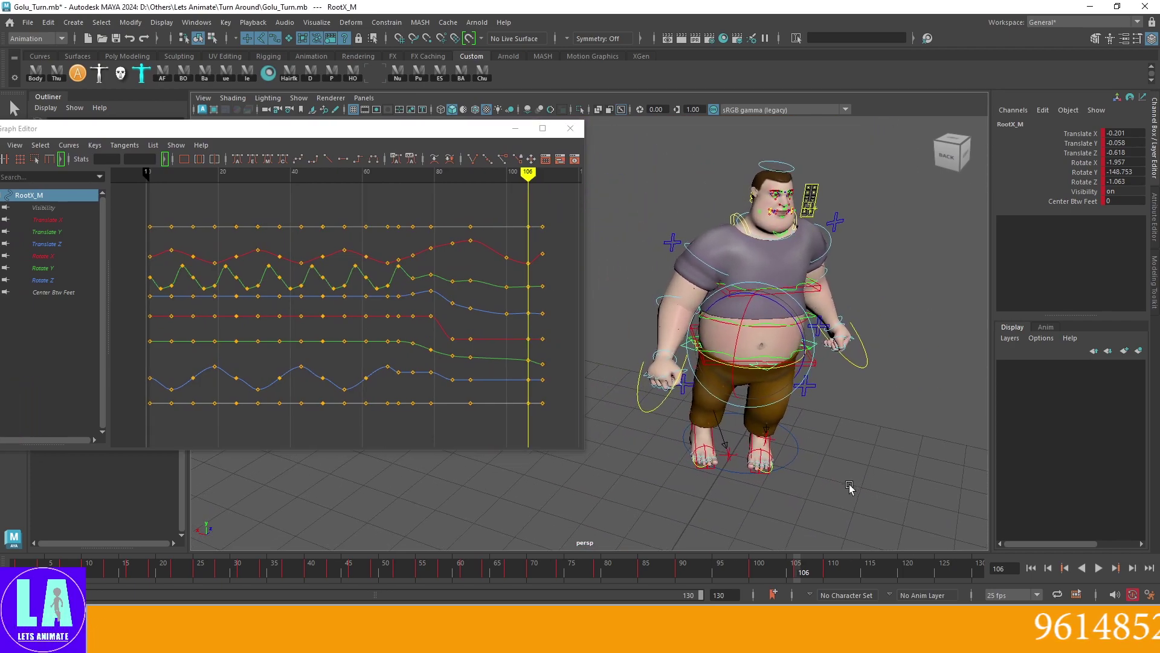
Isolate the root's Rotate Y curve and lower its frame-106 key to about -166.5
click(42, 268)
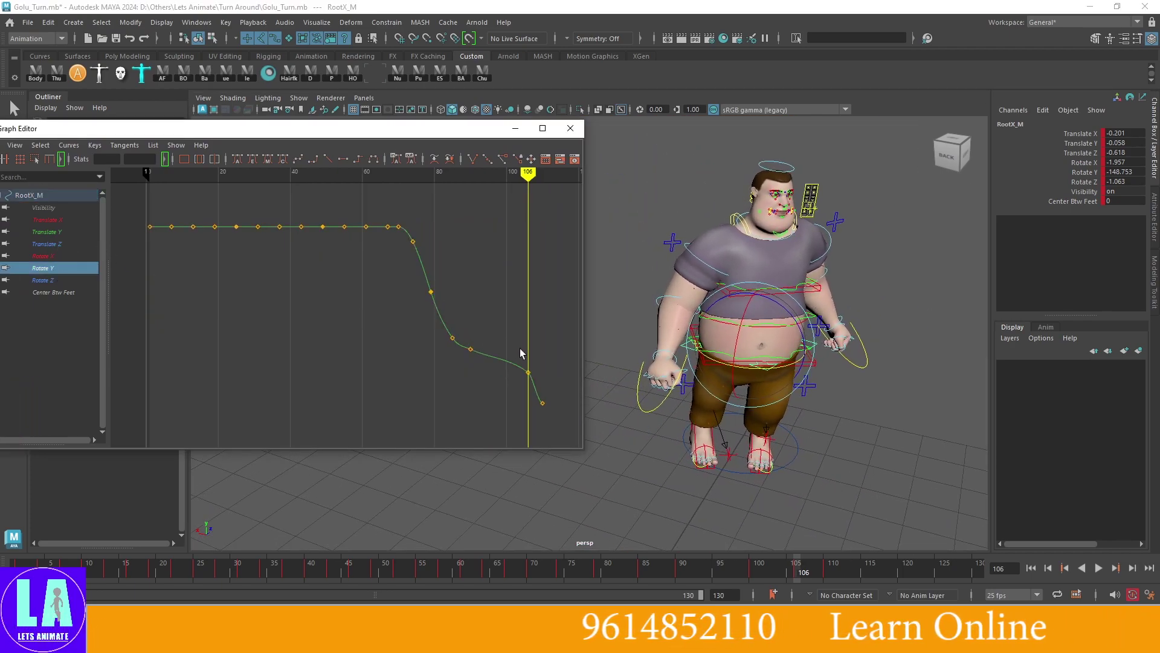
click(528, 372)
key(f)
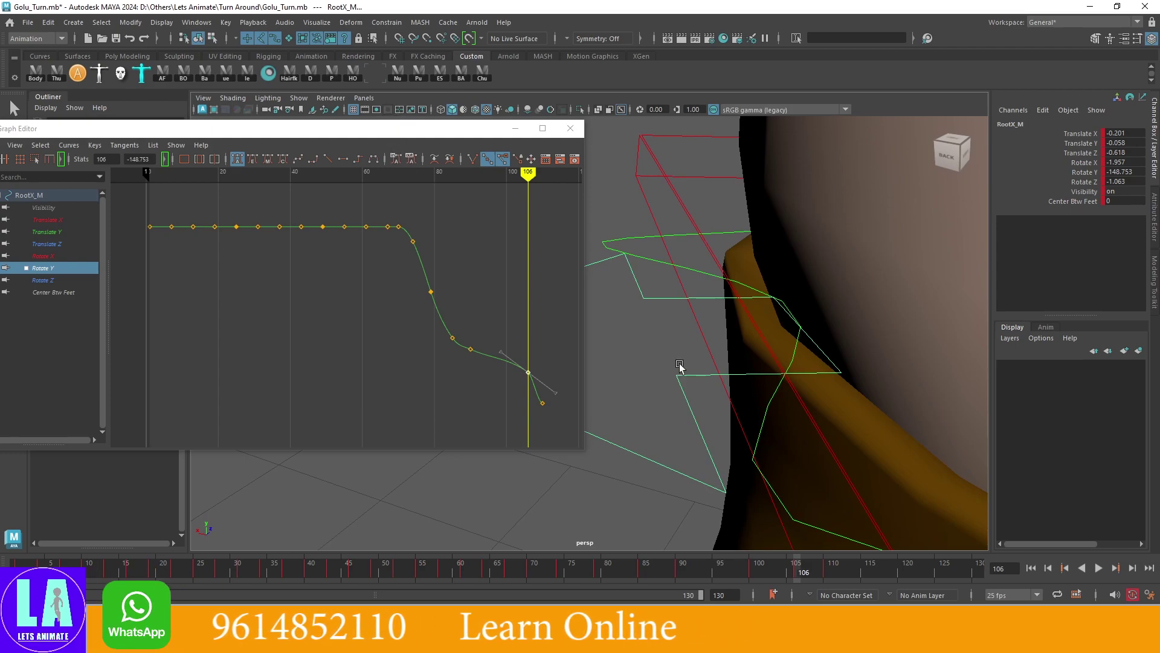
scroll(769, 363, down, 3)
scroll(874, 446, down, 3)
scroll(873, 444, down, 5)
scroll(846, 423, up, 2)
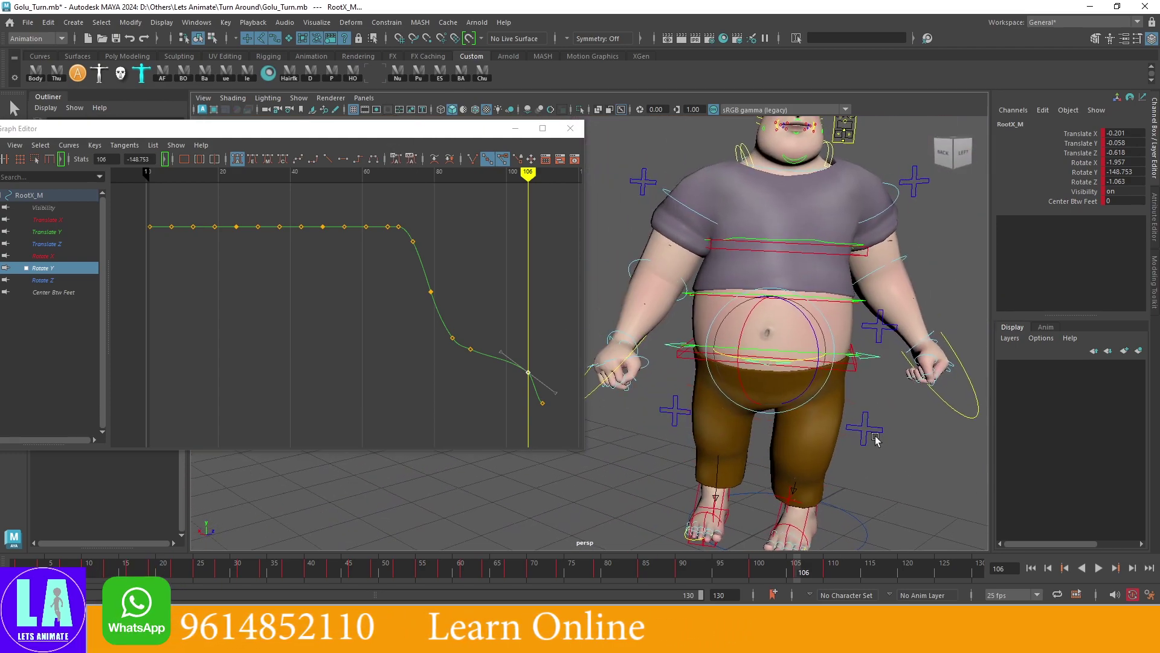
mouse_move(489, 338)
alt+middle_down()
mouse_move(405, 317)
mouse_move(417, 322)
alt+middle_up()
scroll(458, 350, up, 3)
key(w)
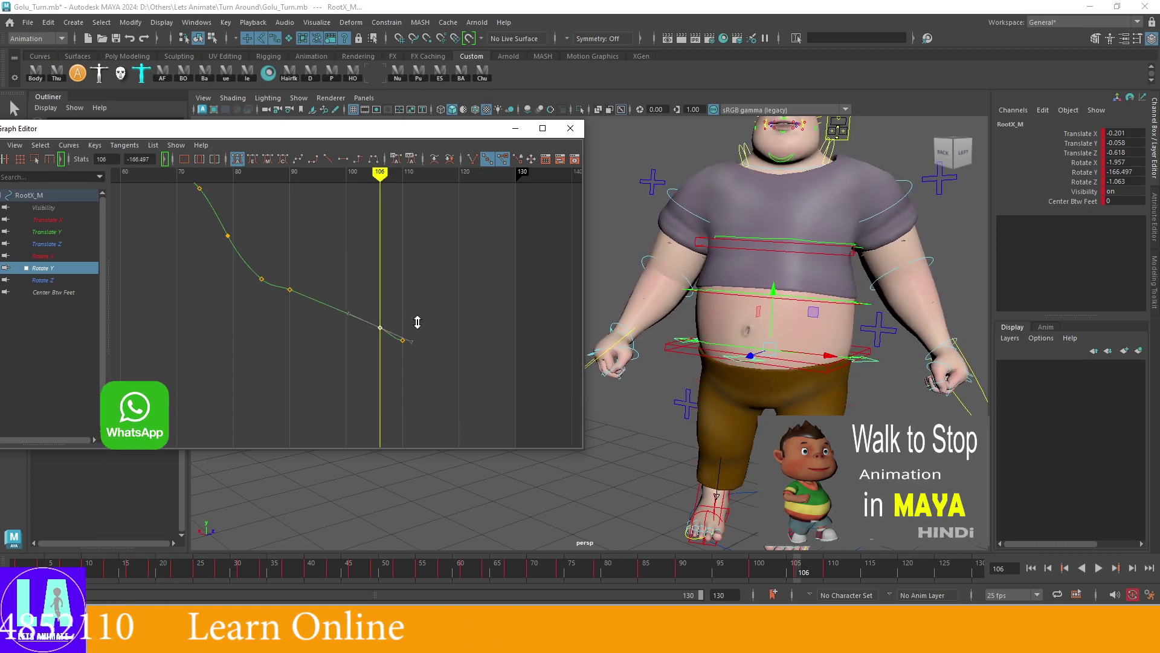
click(515, 128)
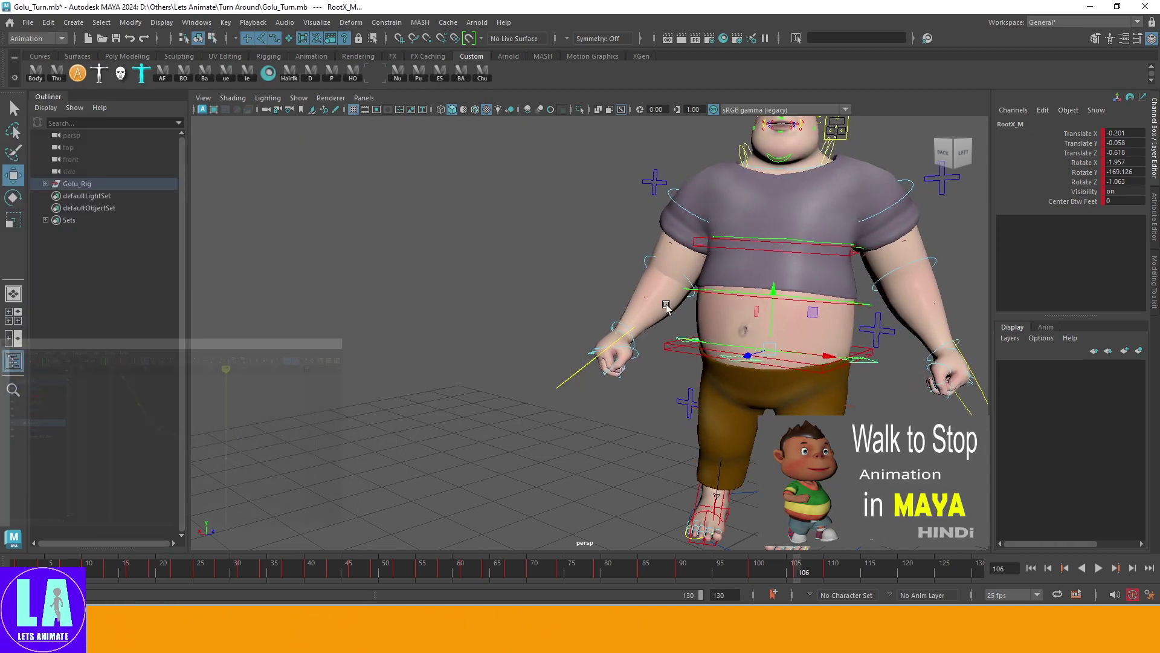
scroll(698, 429, down, 3)
scroll(698, 429, up, 1)
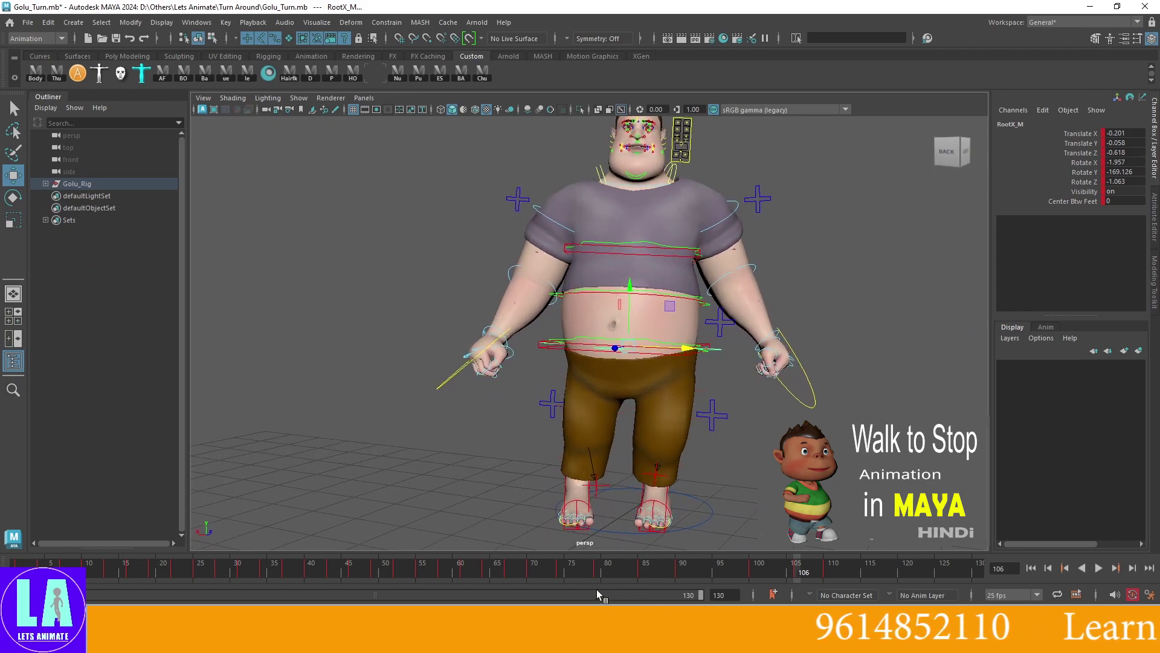
mouse_move(604, 571)
mouse_down()
mouse_move(737, 576)
mouse_move(846, 602)
mouse_move(767, 571)
mouse_move(821, 585)
mouse_up()
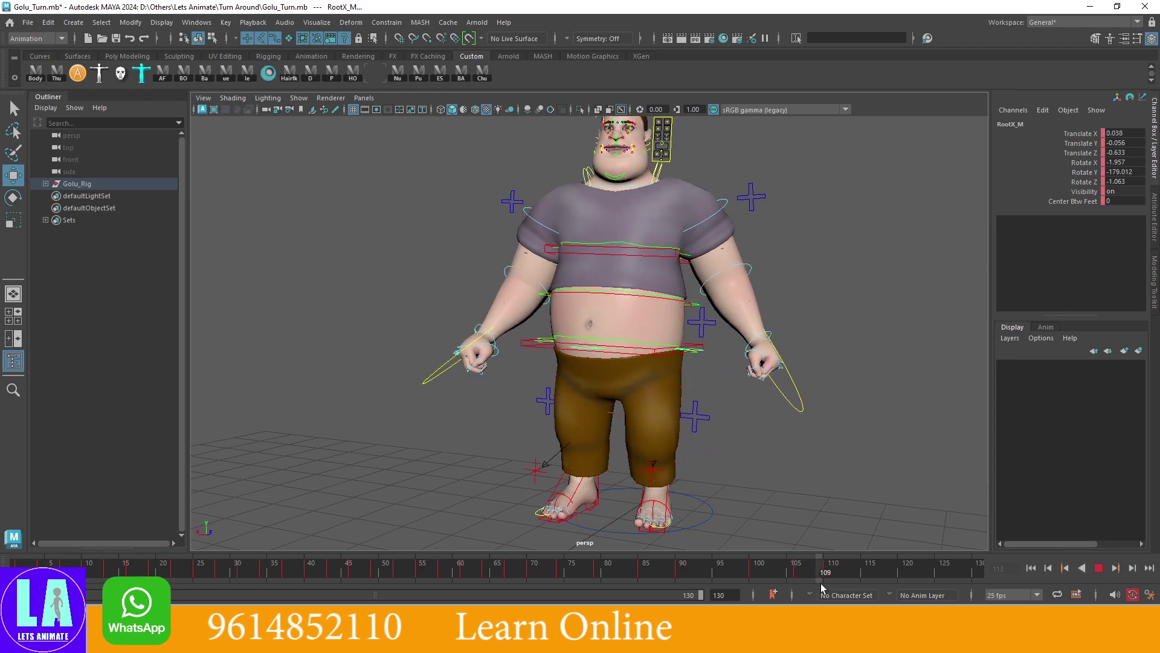
scroll(689, 486, up, 3)
scroll(689, 486, up, 2)
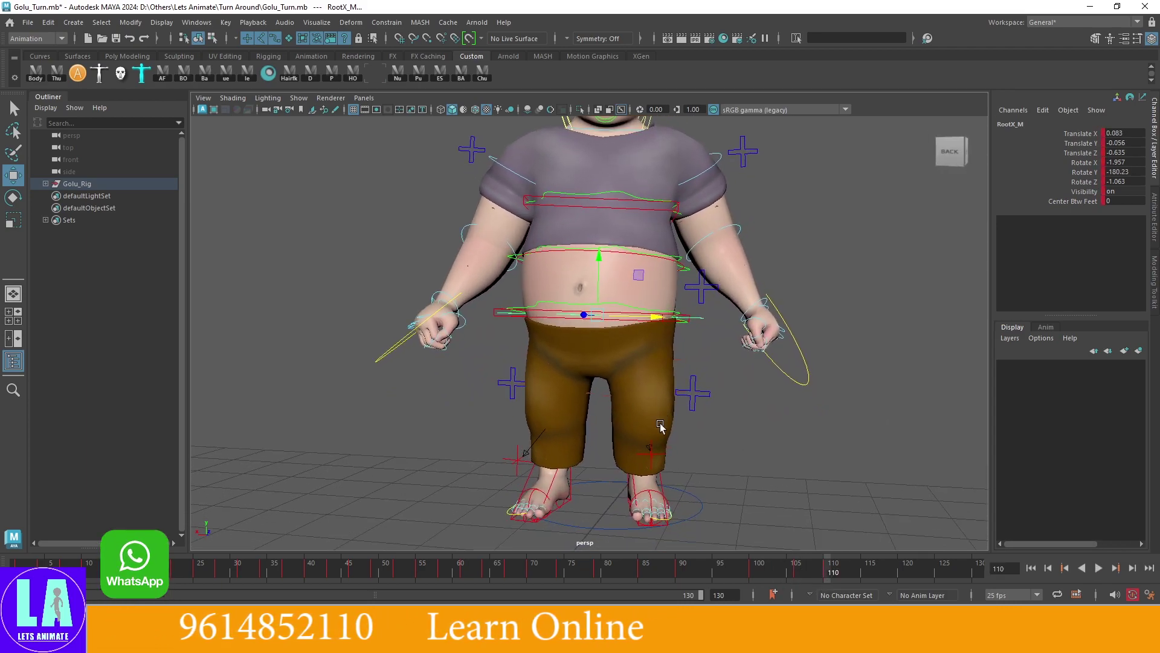
drag(811, 574, 798, 574)
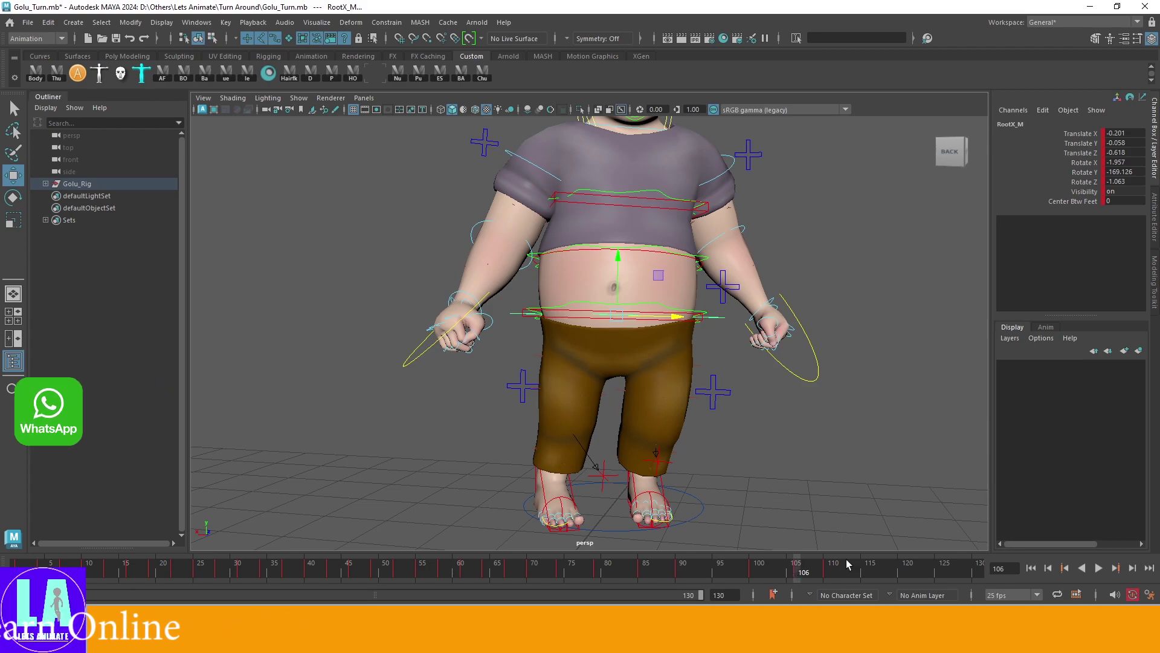
click(826, 572)
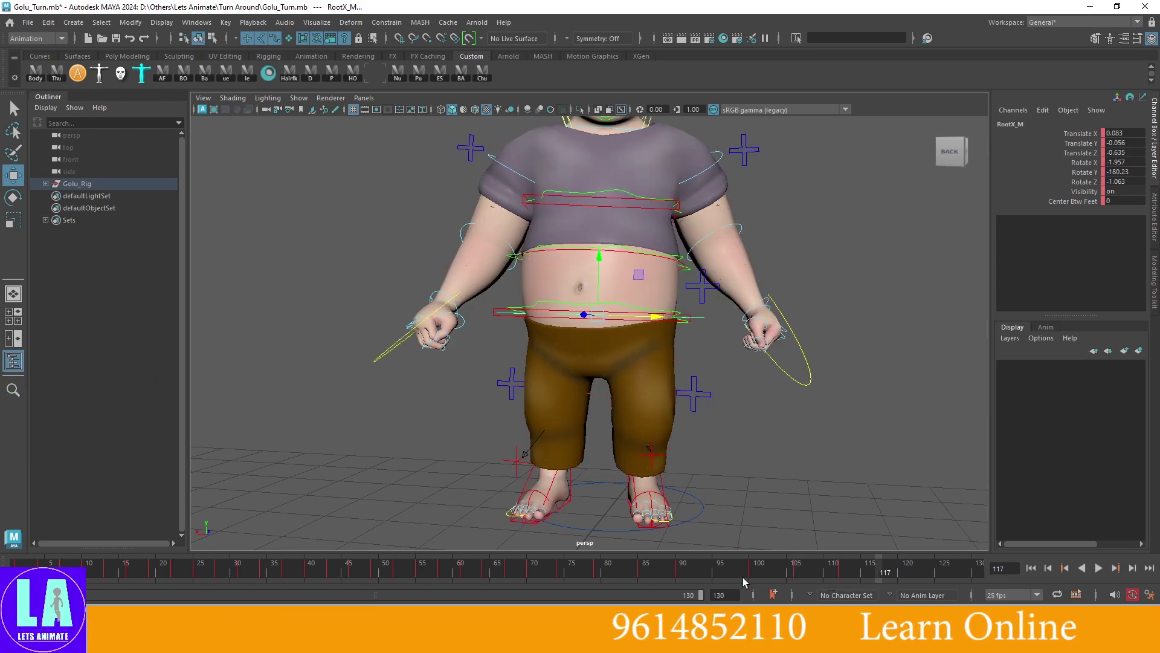
key(alt+v)
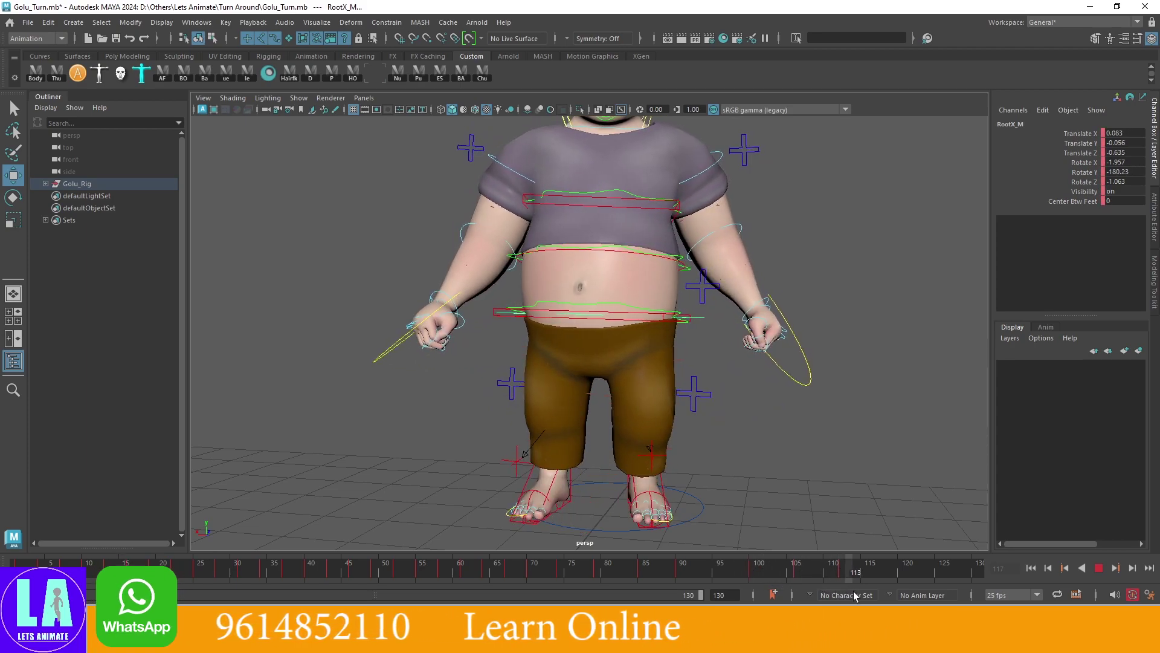
Review frames 107–117 and extend the playback range end to 135
click(840, 573)
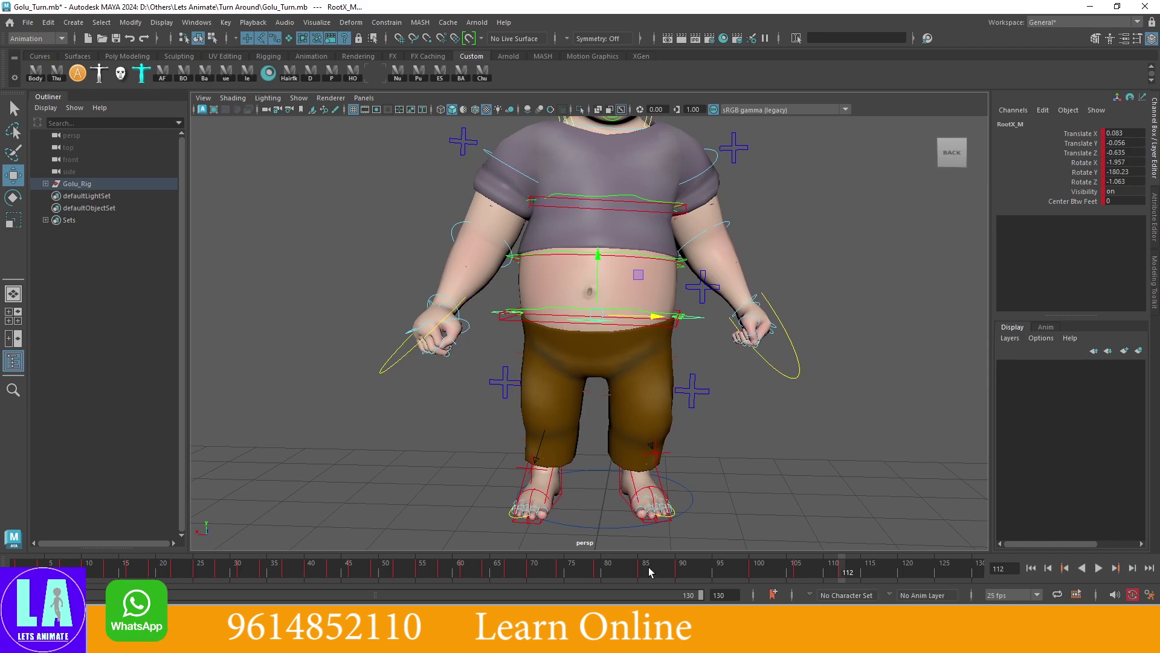
click(765, 571)
key(alt+v)
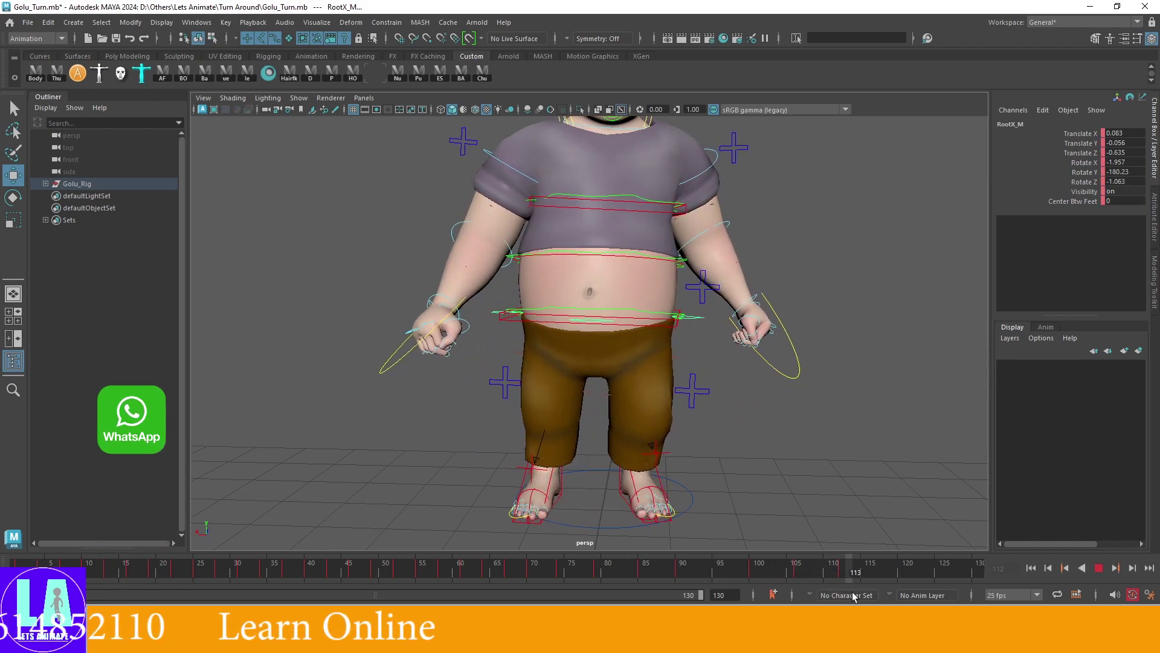
click(847, 577)
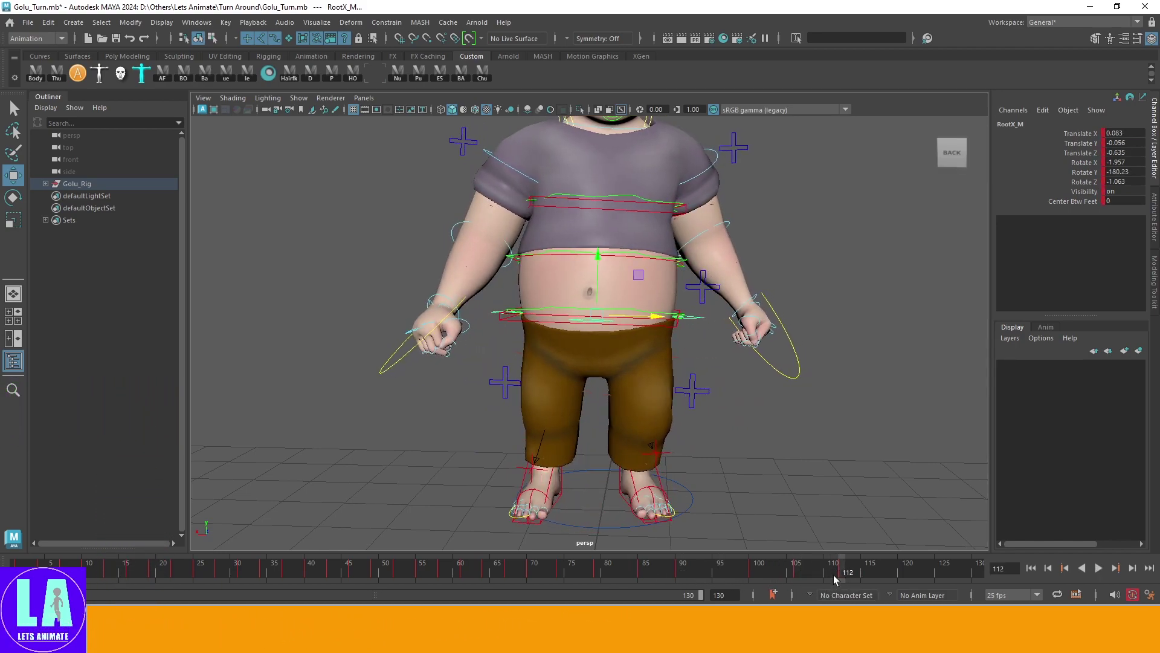
drag(878, 580, 885, 577)
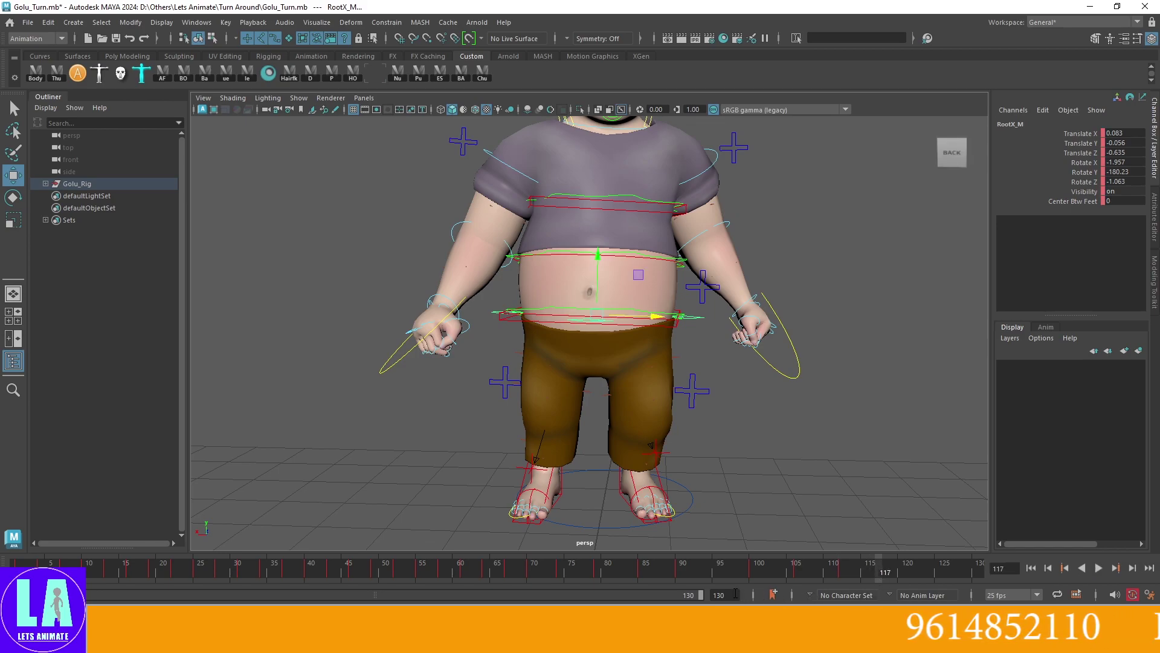
text(135)
key(Return)
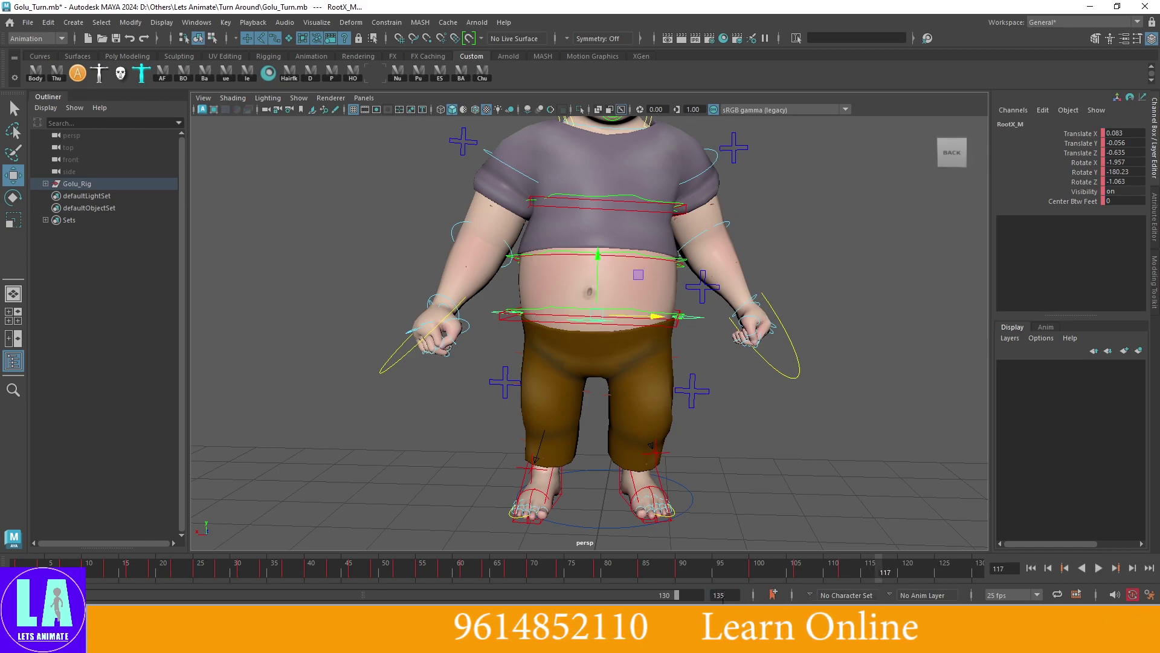
double_click(571, 593)
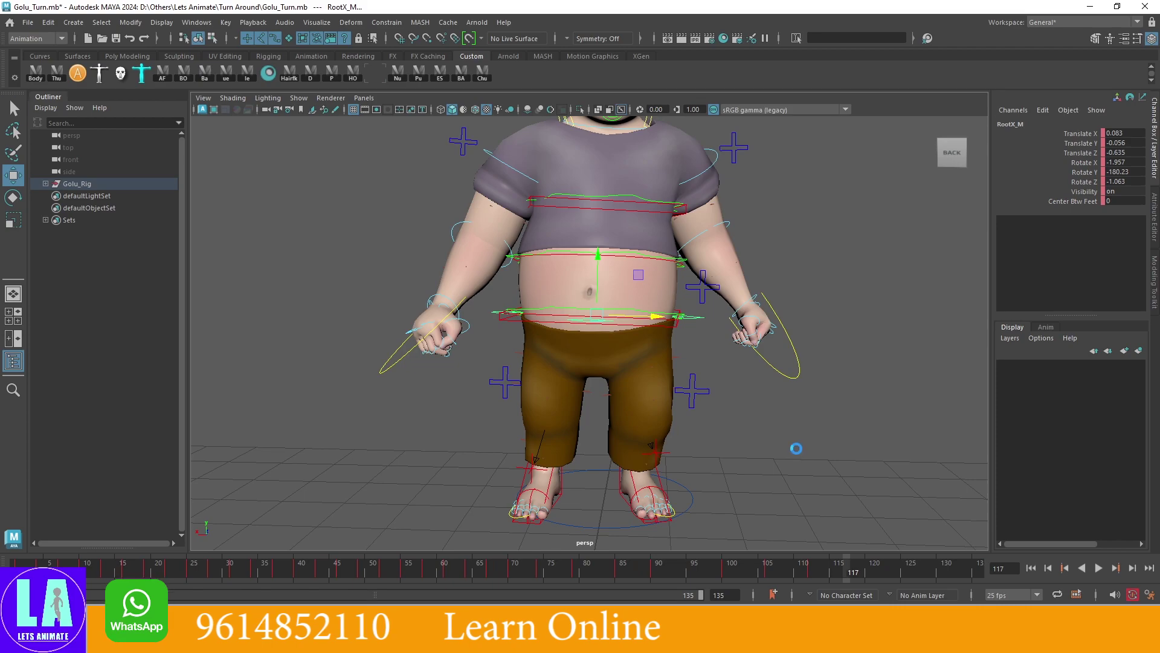
Slide RootX_M sideways to Translate X 0.067 and play back to check the shift
key(w)
scroll(810, 444, up, 2)
scroll(786, 465, up, 2)
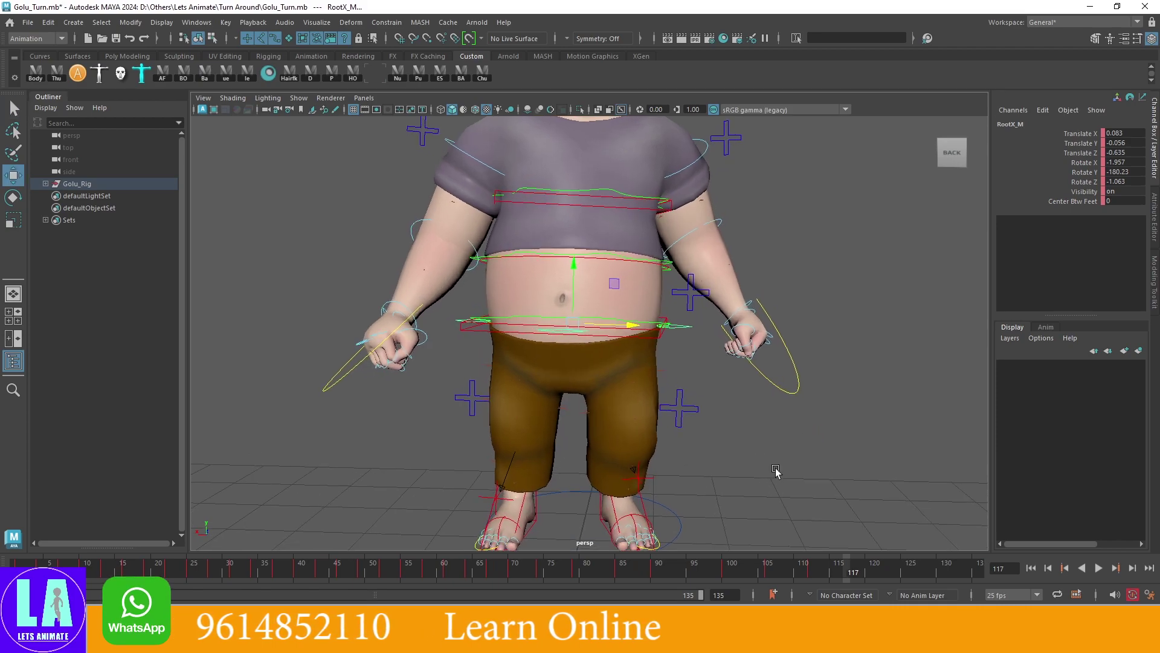
scroll(776, 485, up, 2)
scroll(774, 484, up, 2)
drag(782, 576, 853, 579)
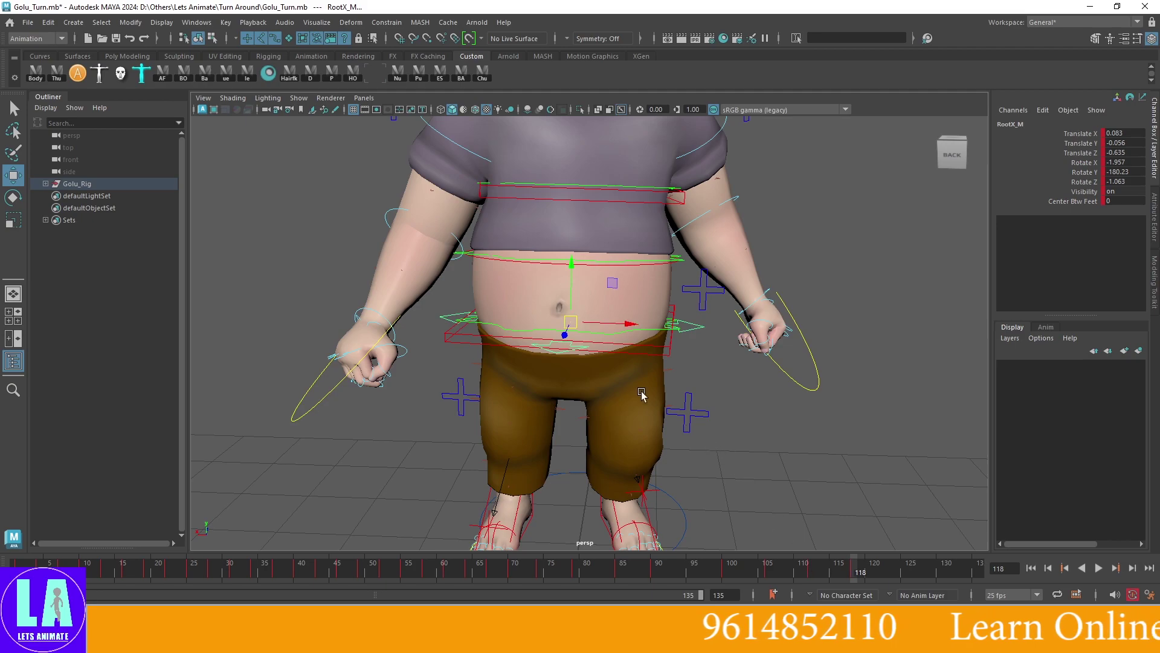
drag(631, 324, 627, 329)
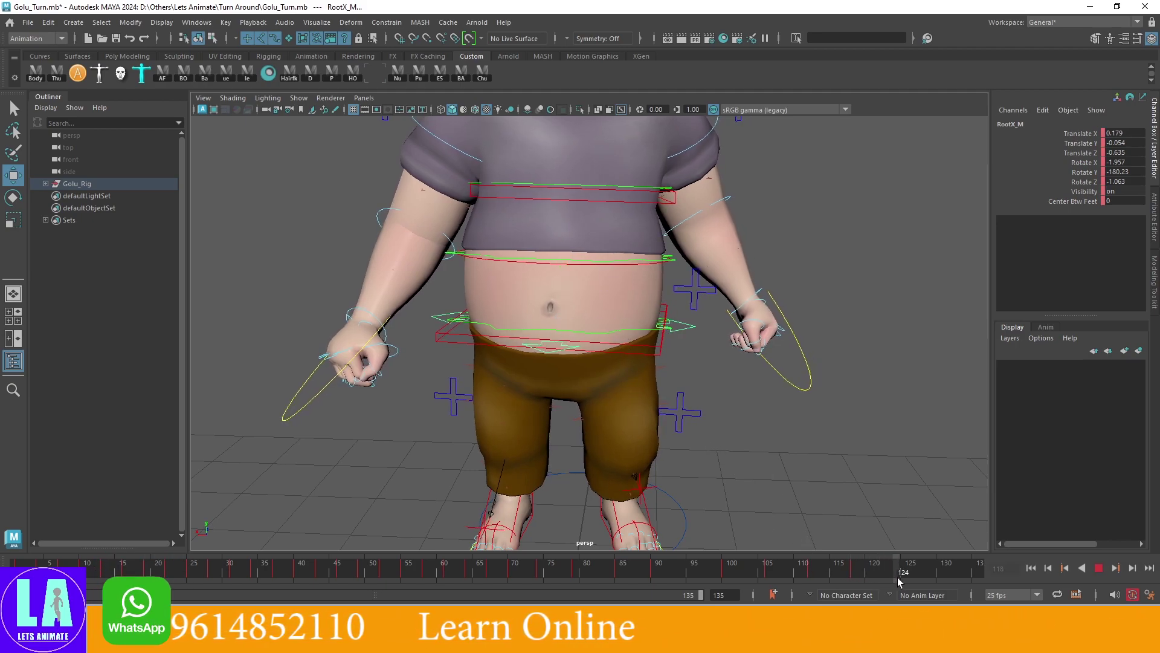
drag(619, 331, 631, 329)
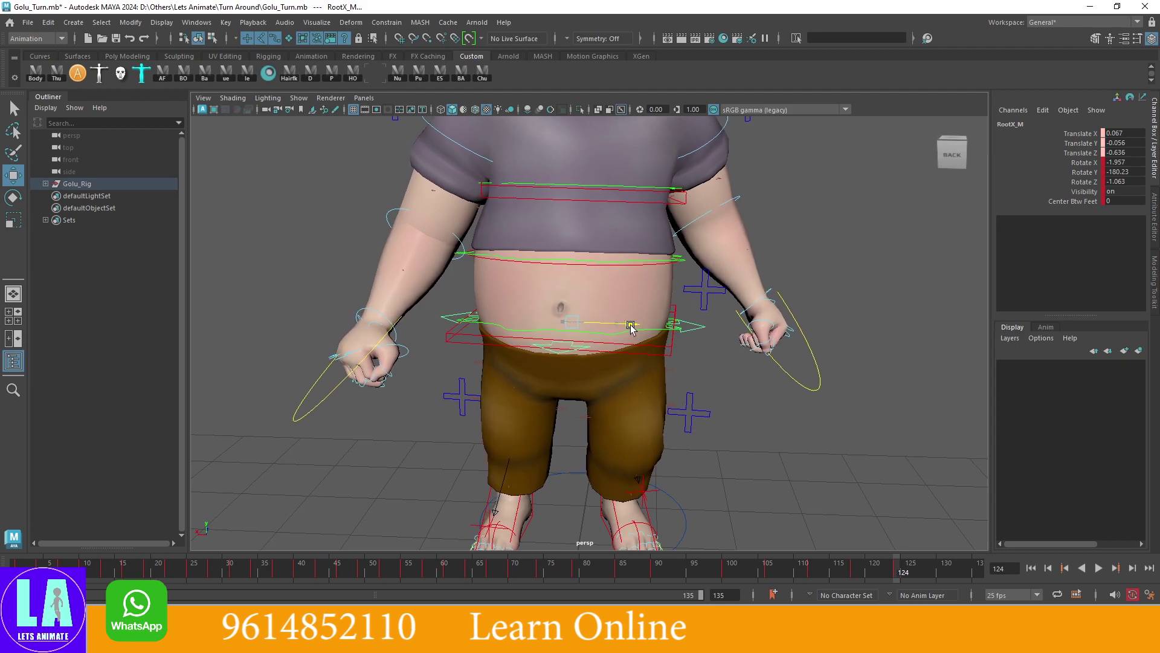
key(alt+v)
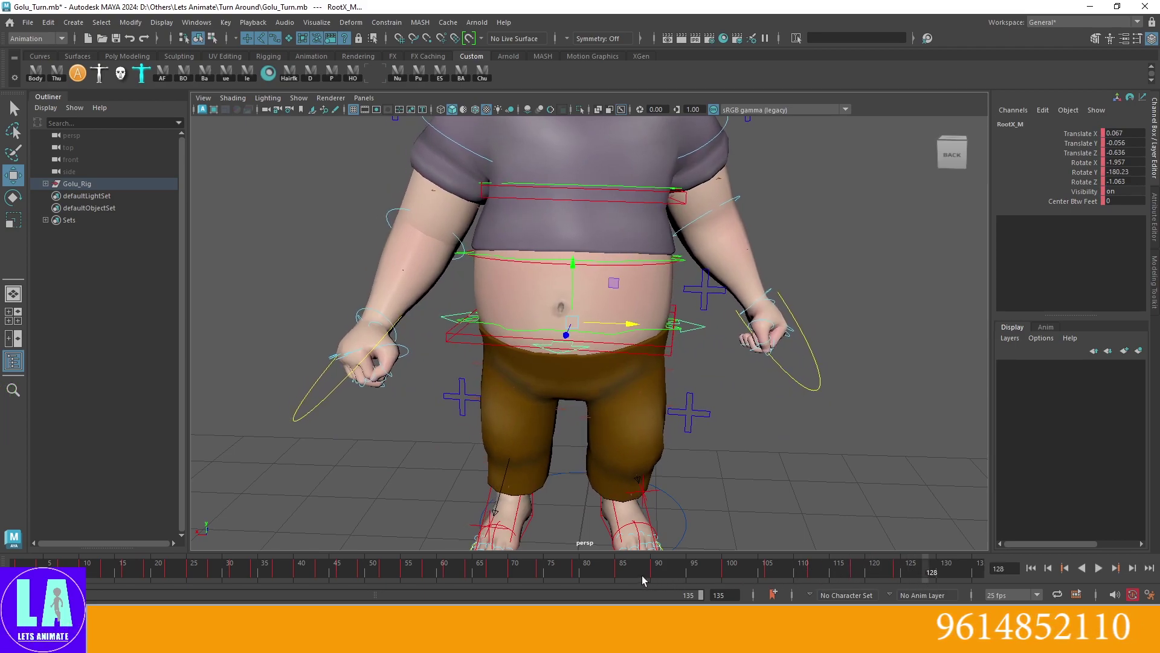
click(644, 580)
Play the walk from a side view and stop at frame 74
scroll(652, 398, down, 5)
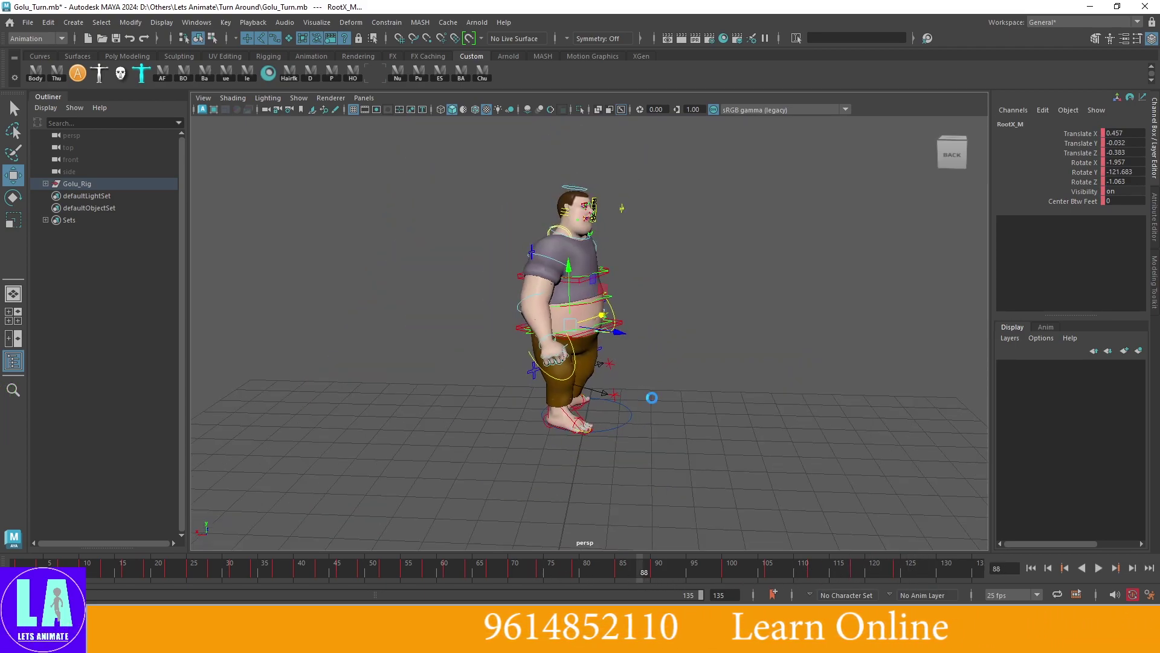
key(w)
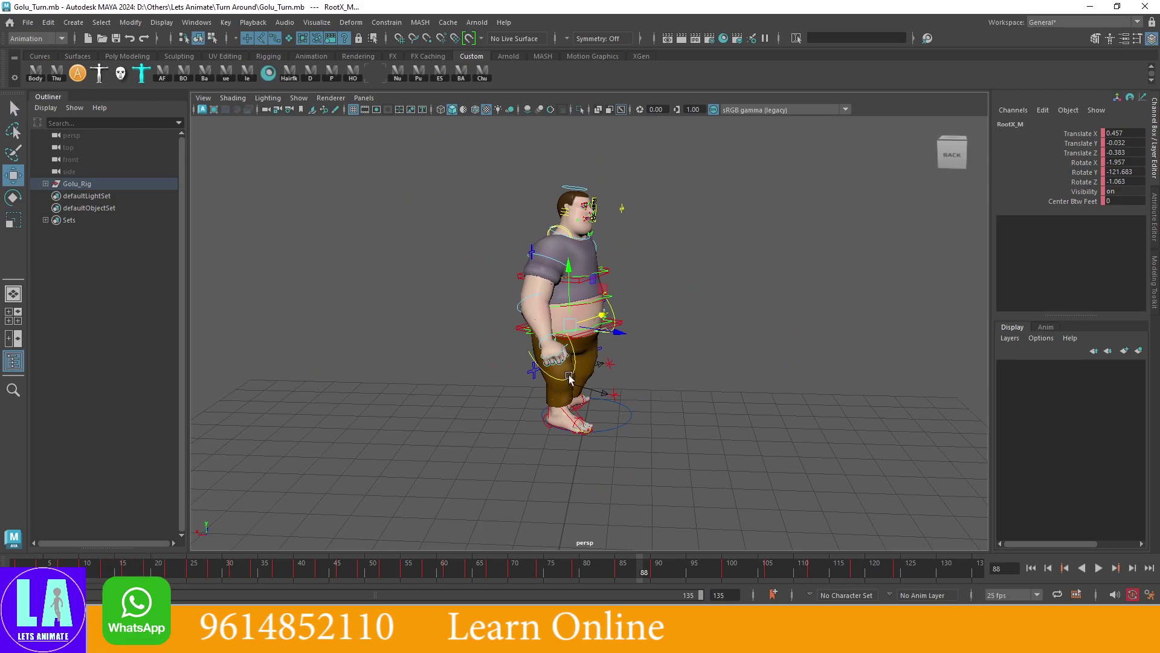
scroll(580, 363, up, 3)
scroll(517, 431, up, 3)
key(alt+v)
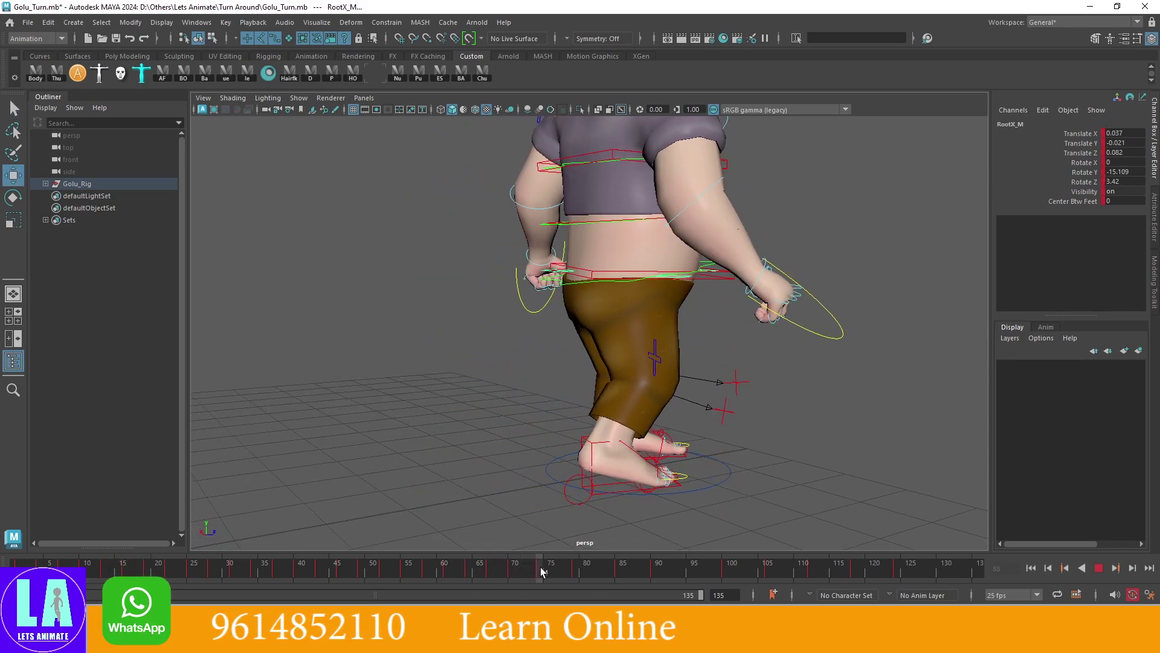
mouse_move(598, 399)
alt+mouse_down()
mouse_move(638, 378)
mouse_move(662, 402)
alt+mouse_up()
key(alt+v)
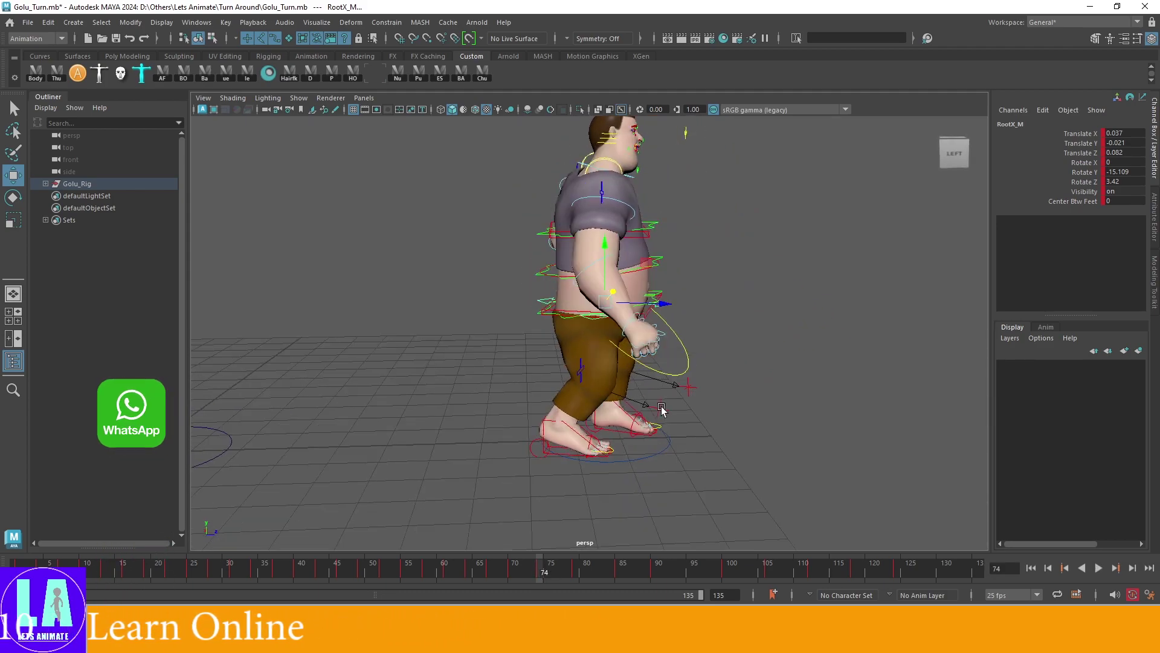
drag(444, 576, 537, 580)
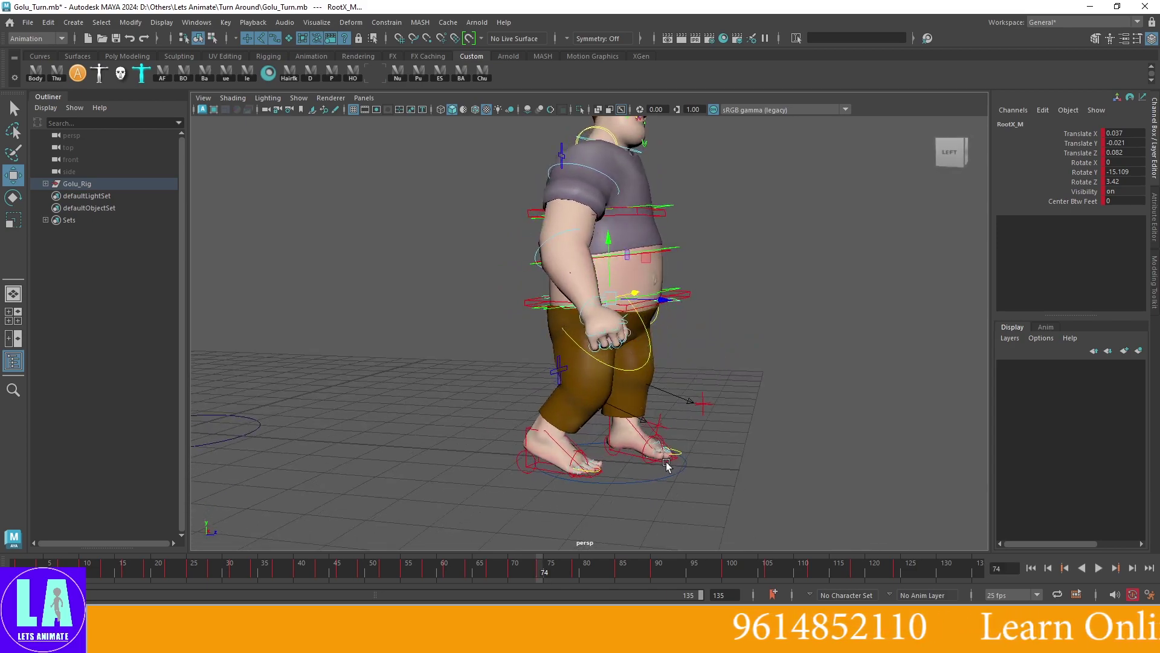
alt+drag(712, 470, 644, 439)
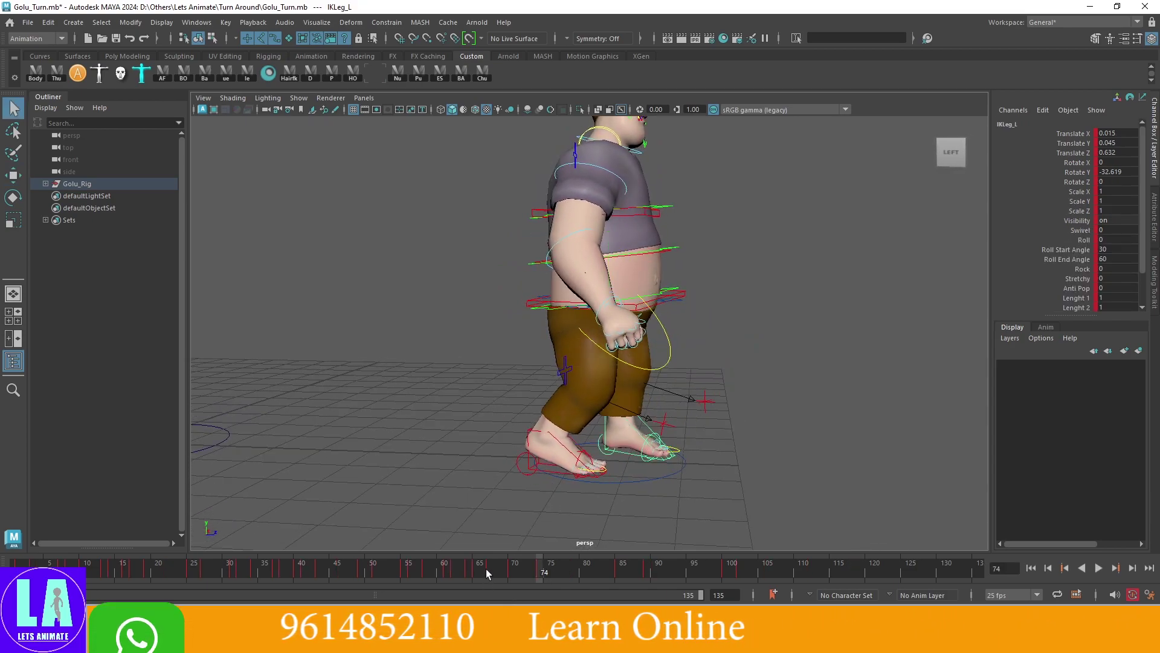
Scrub through the walk poses between frames 64 and 73
mouse_move(553, 572)
mouse_down()
mouse_move(471, 575)
mouse_move(540, 579)
mouse_up()
click(530, 575)
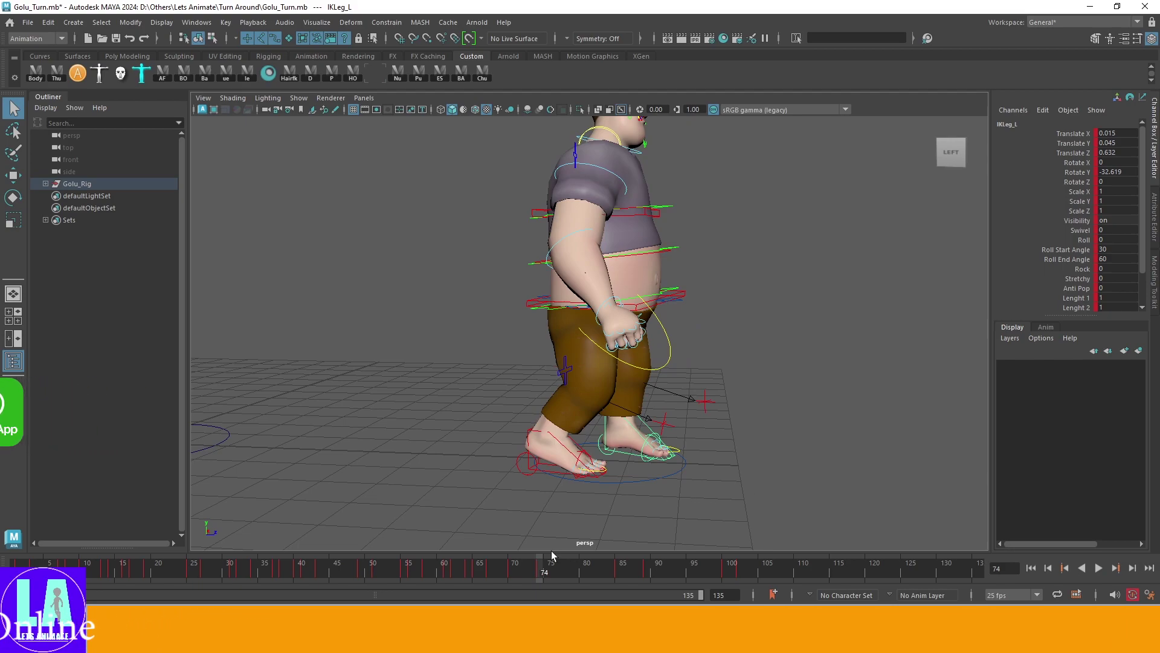
click(534, 574)
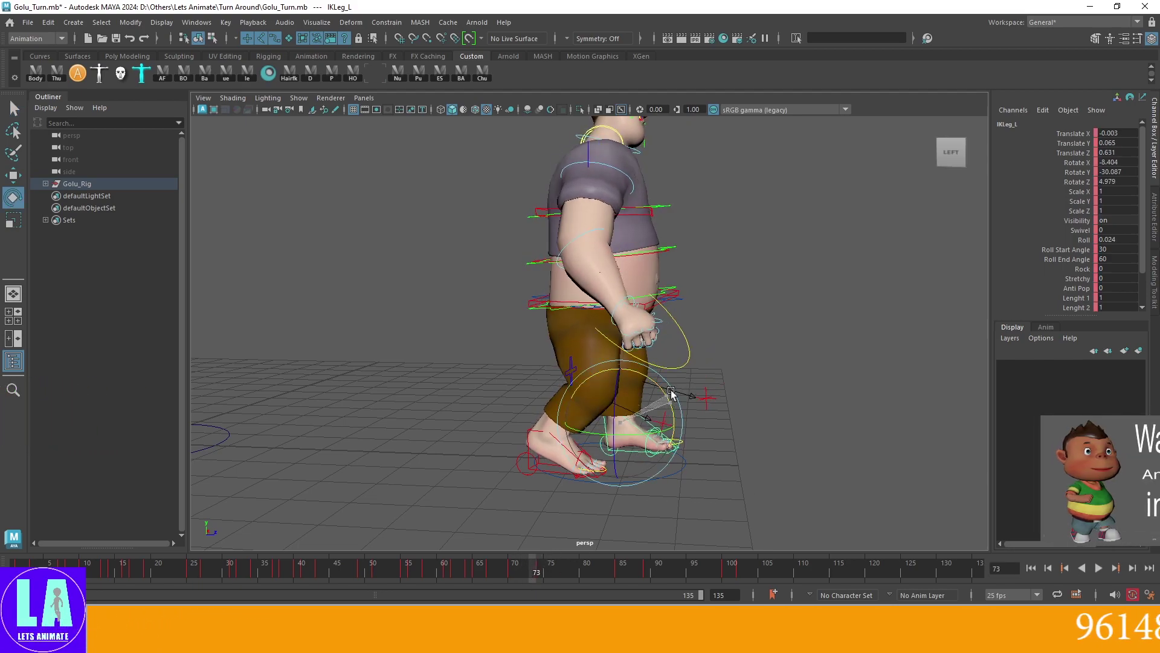
click(490, 570)
drag(491, 570, 568, 580)
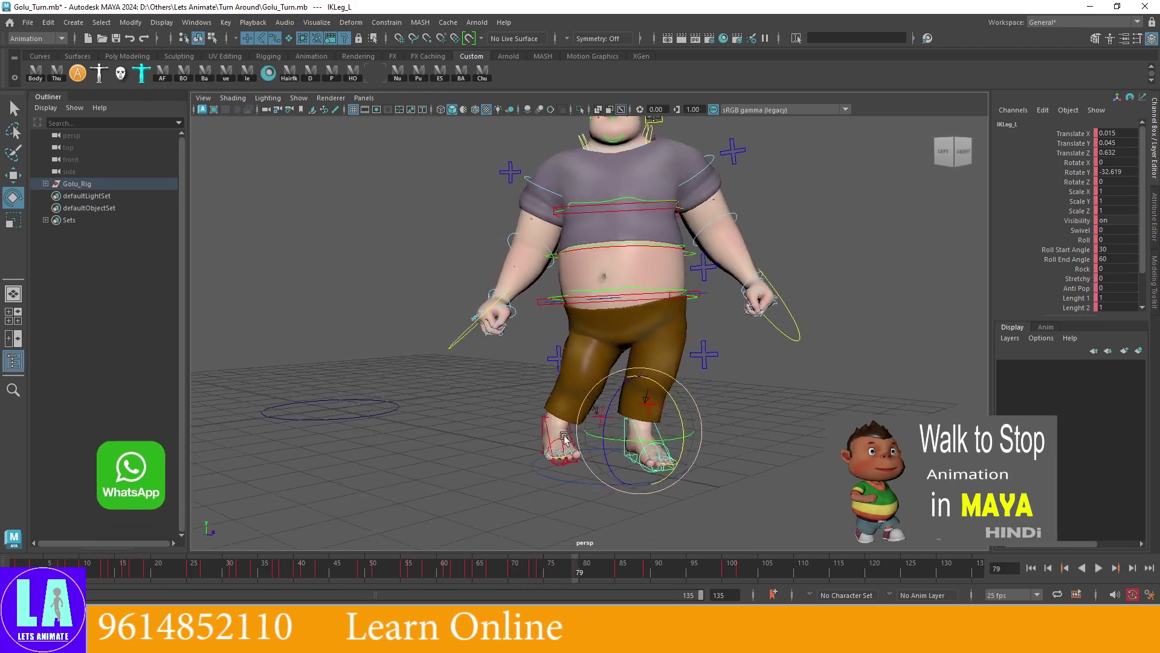
Play back the stop, then at frame 82 select RootX_M and open its Graph Editor curves
key(q)
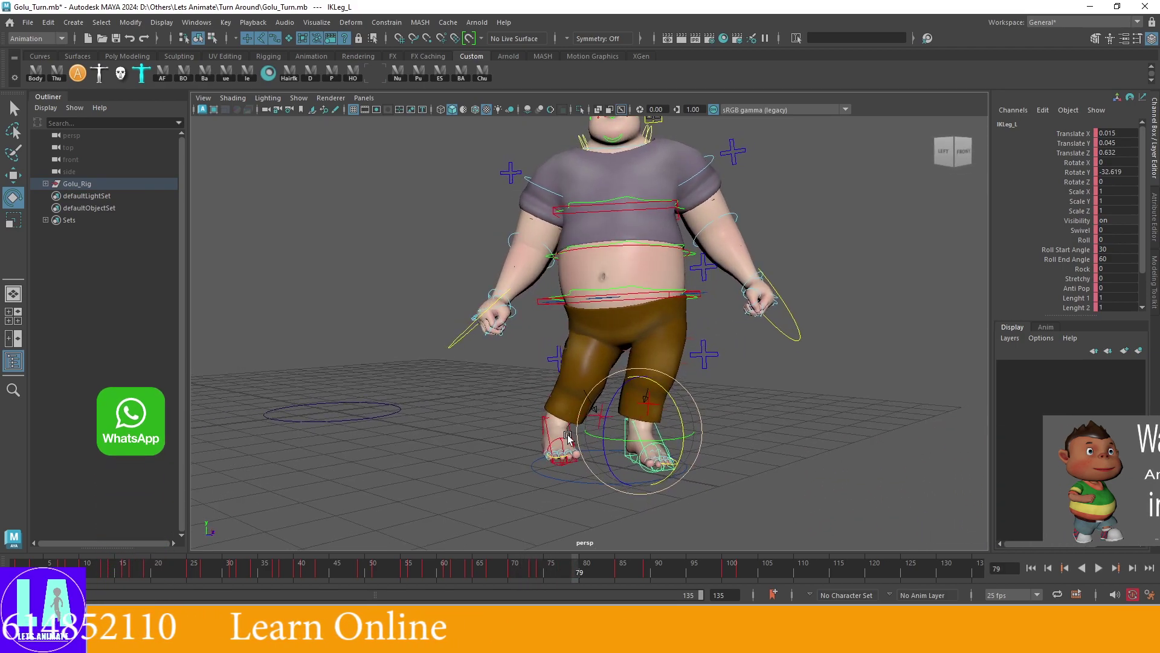
scroll(560, 453, up, 5)
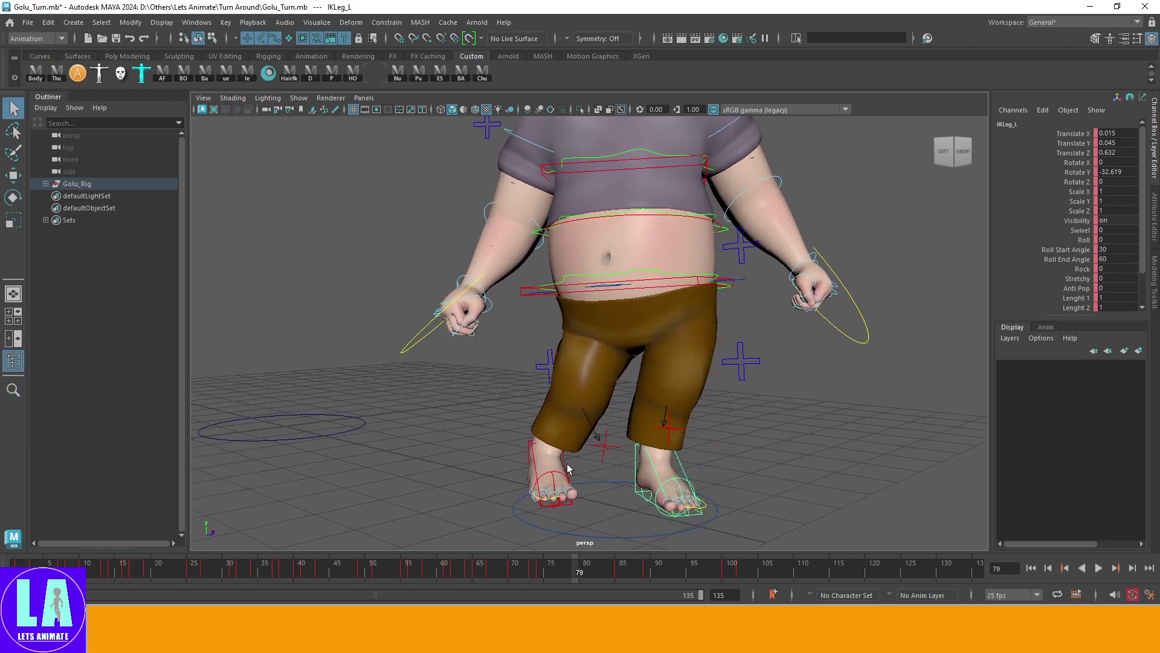
key(alt+v)
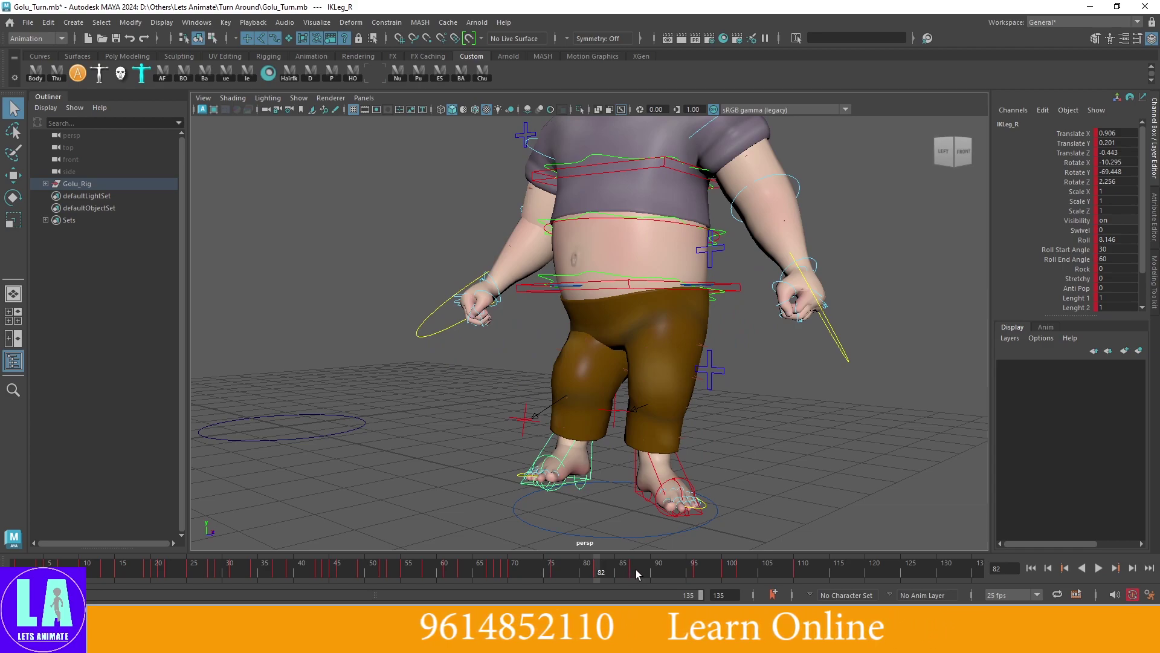
key(Escape)
drag(622, 580, 601, 581)
alt+drag(604, 302, 709, 296)
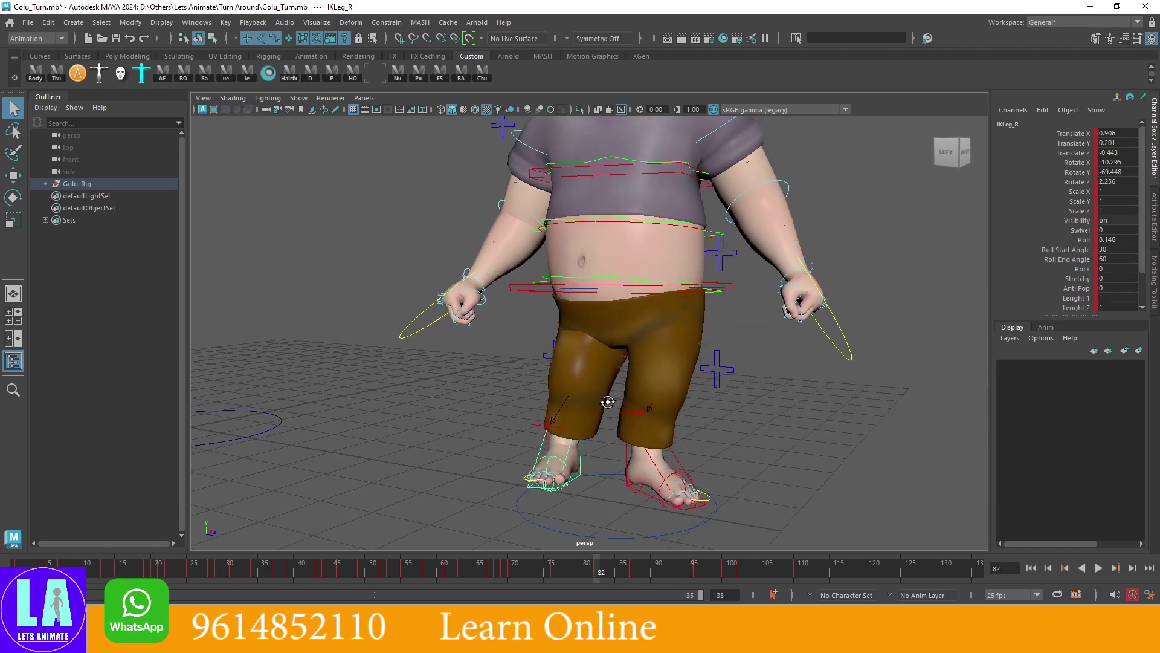
click(708, 296)
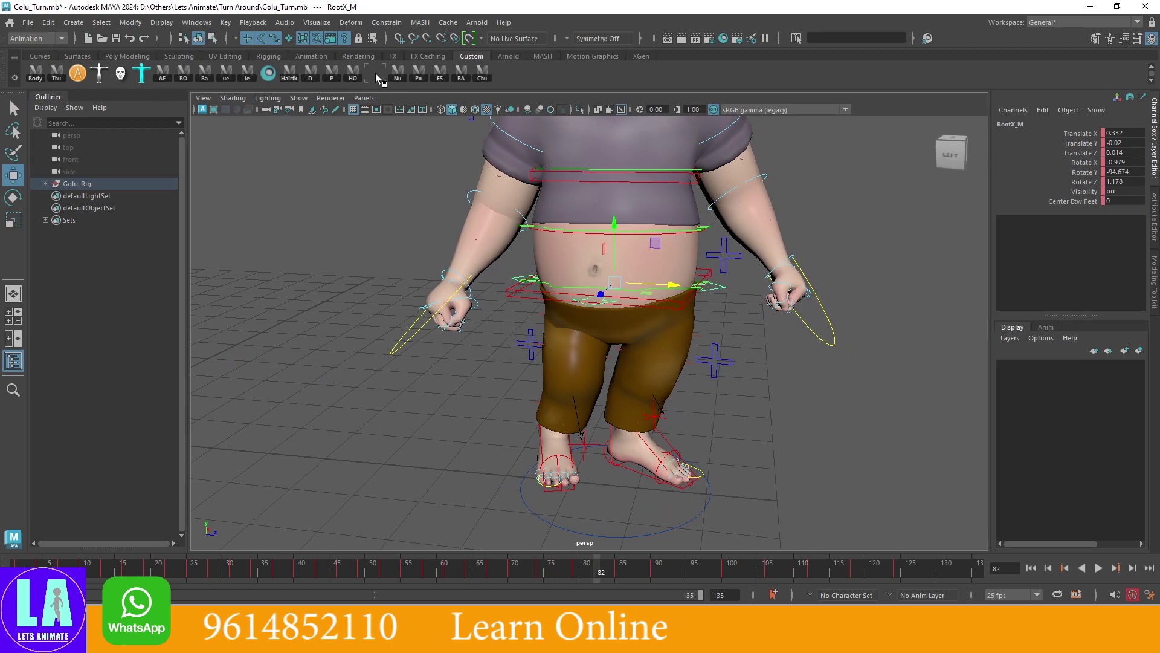
key(w)
key(shift+g)
Isolate the root's Translate Y curve and add a key at frame 82
click(47, 231)
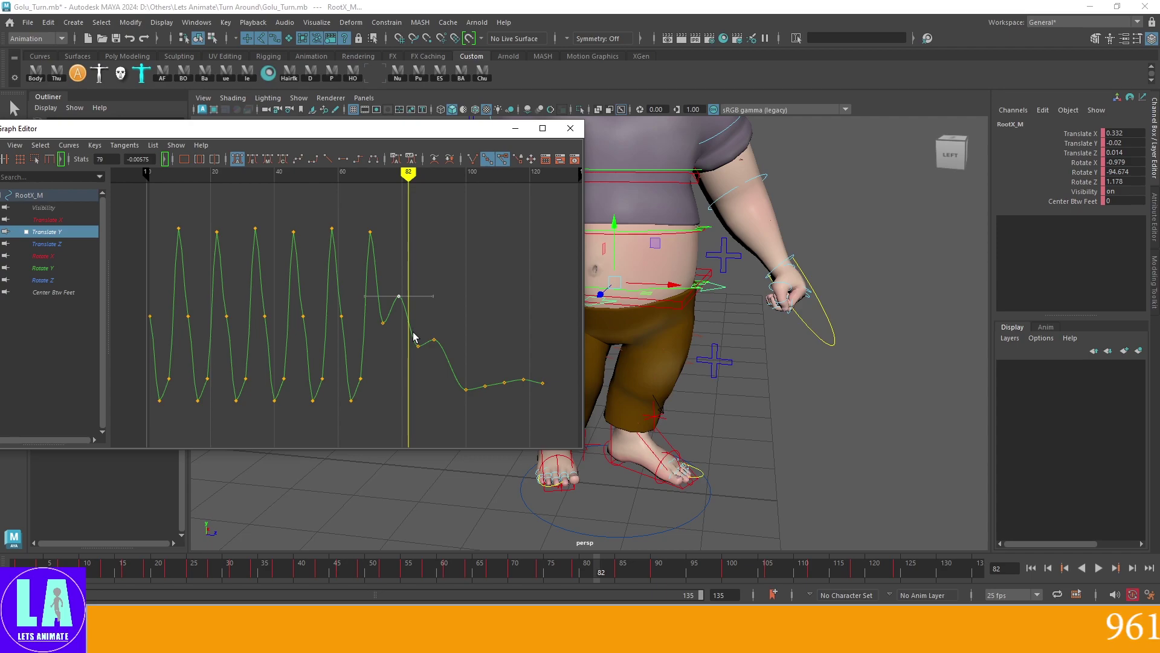
alt+right_drag(414, 336, 428, 329)
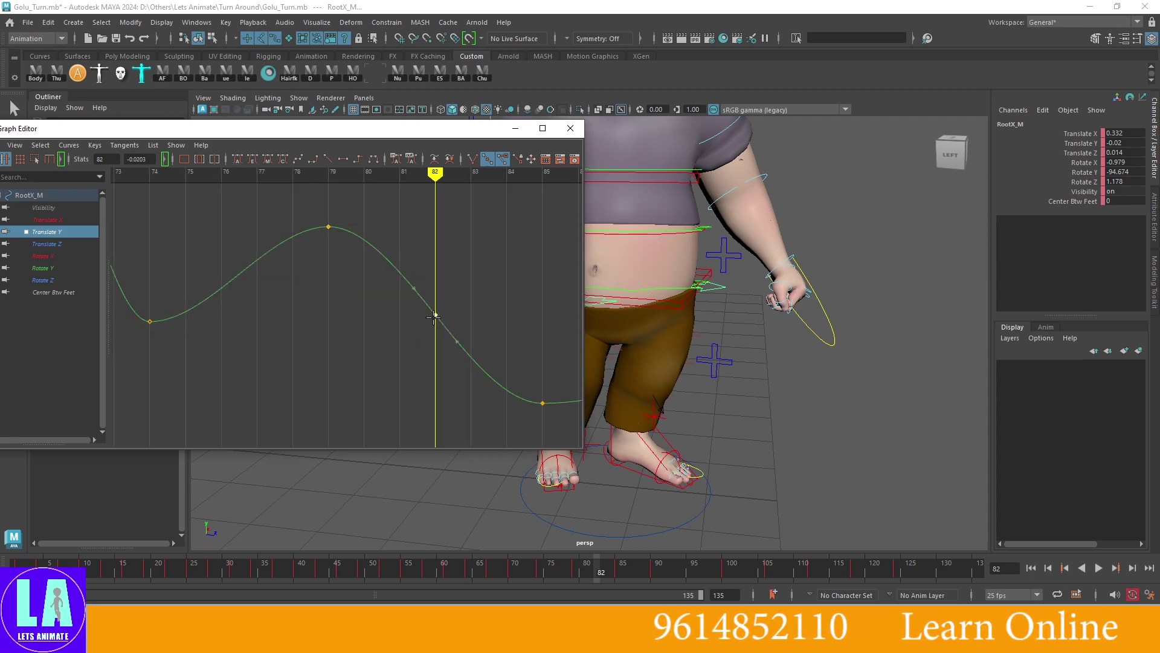
middle_click(426, 306)
drag(585, 570, 580, 570)
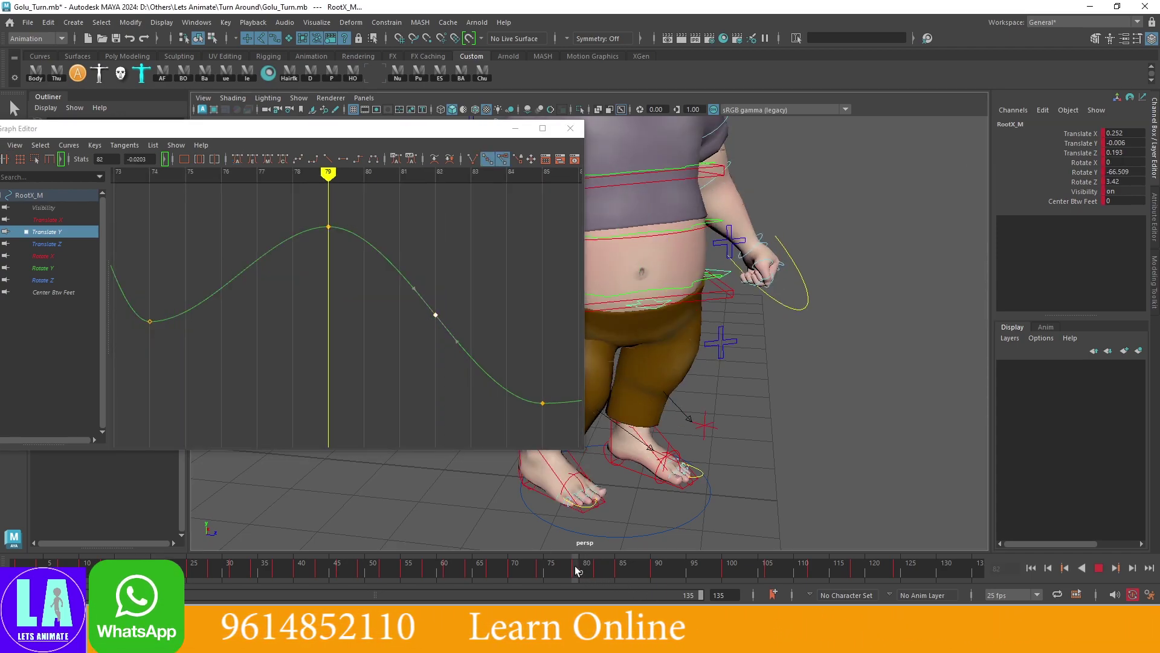
Move the frame-79 bounce key earlier and lower, then play back the root bounce
mouse_move(415, 292)
alt+right_down()
mouse_move(329, 269)
mouse_move(367, 281)
alt+right_up()
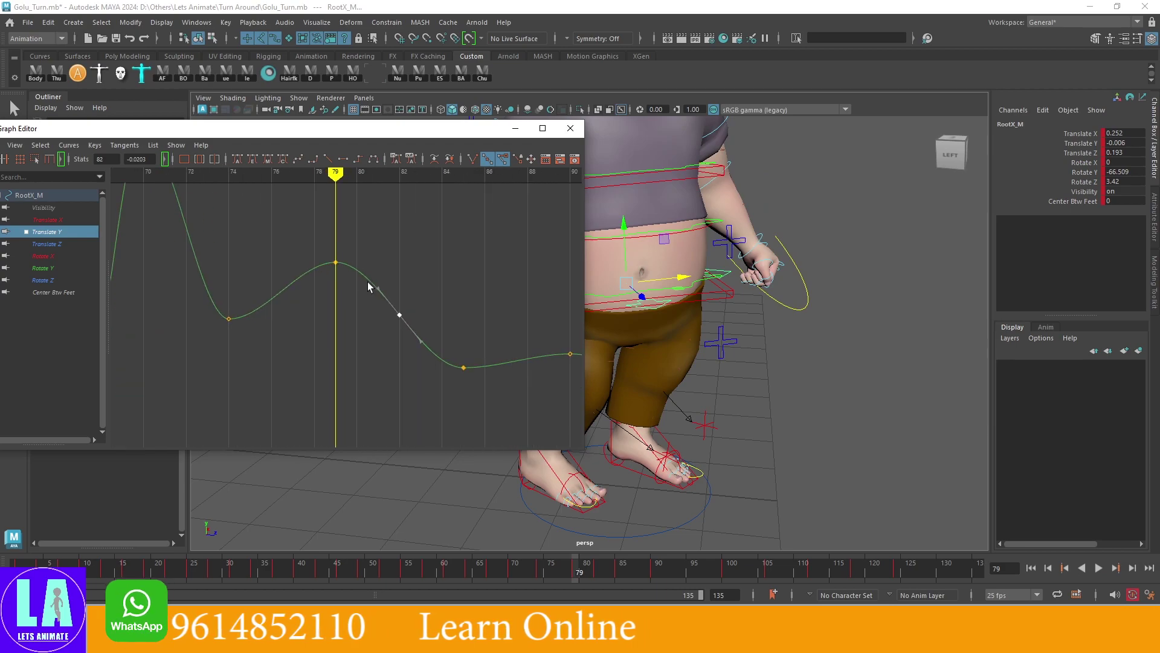
drag(361, 295, 366, 293)
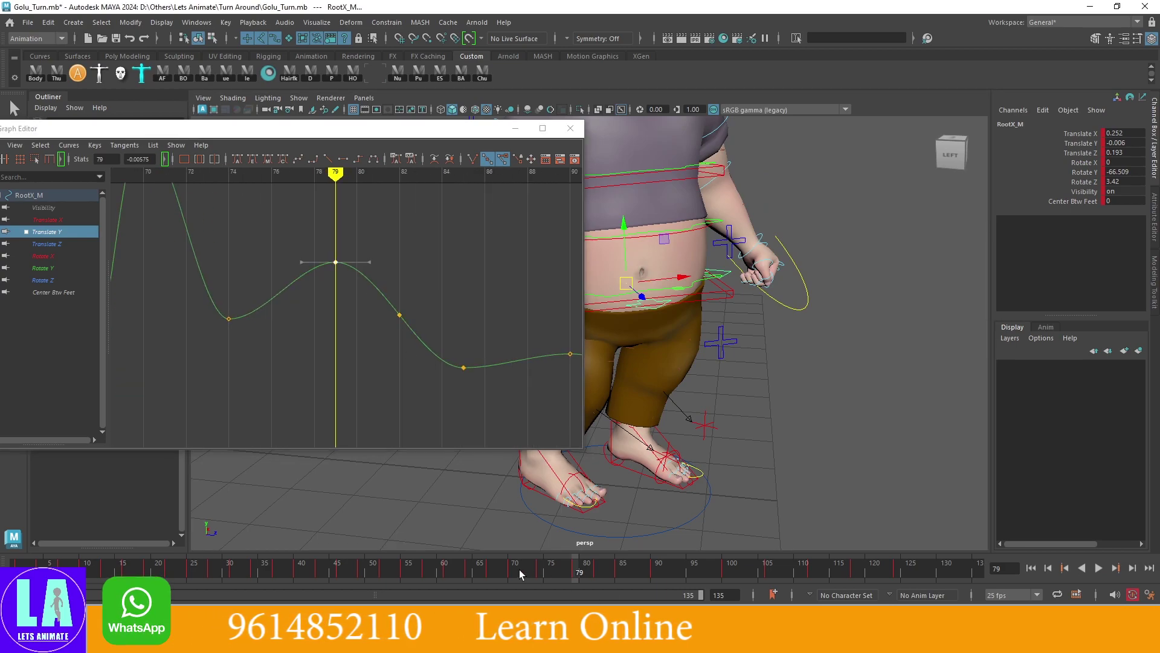
drag(530, 570, 553, 575)
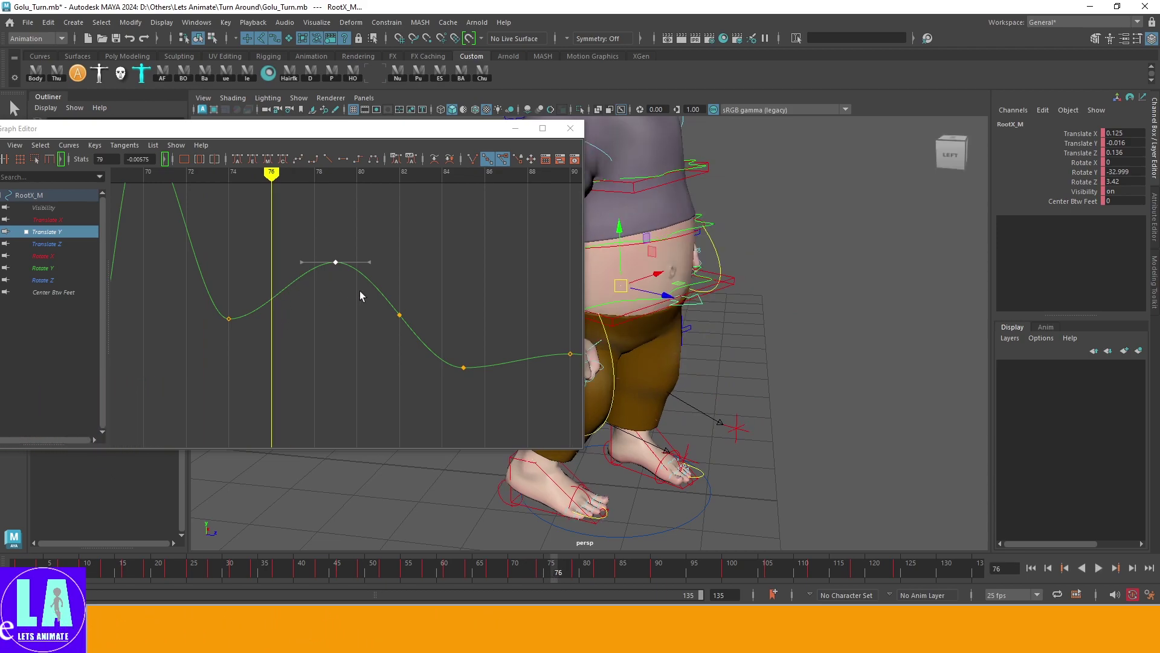
mouse_move(393, 297)
shift+middle_down()
mouse_move(345, 281)
mouse_move(314, 352)
shift+middle_up()
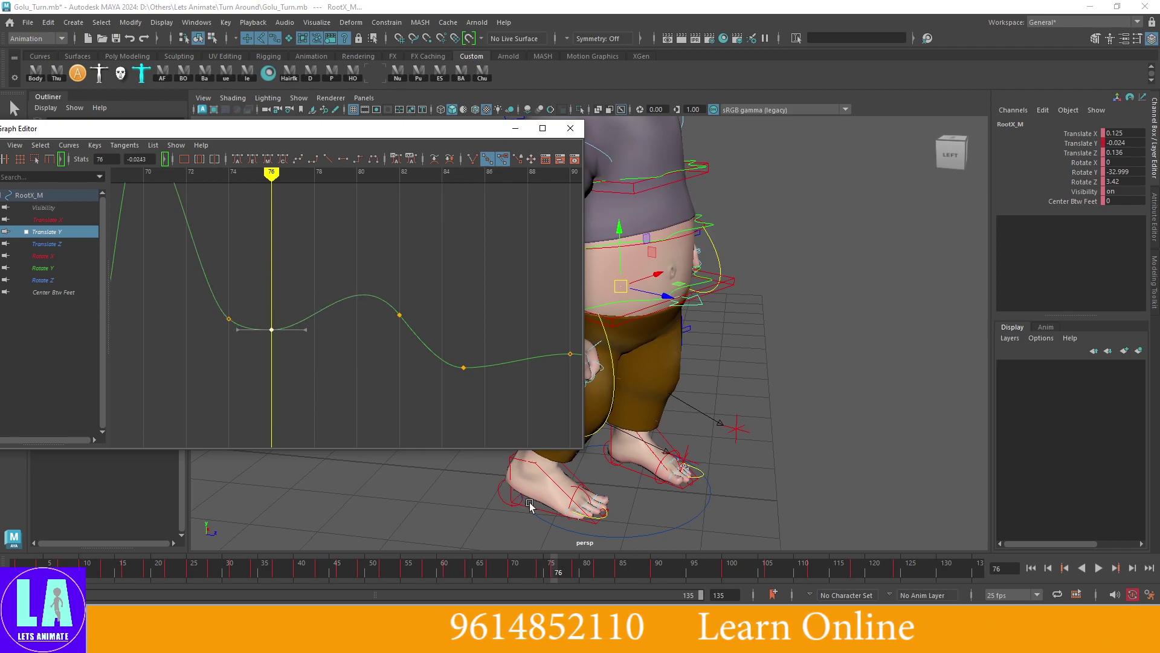
key(alt+v)
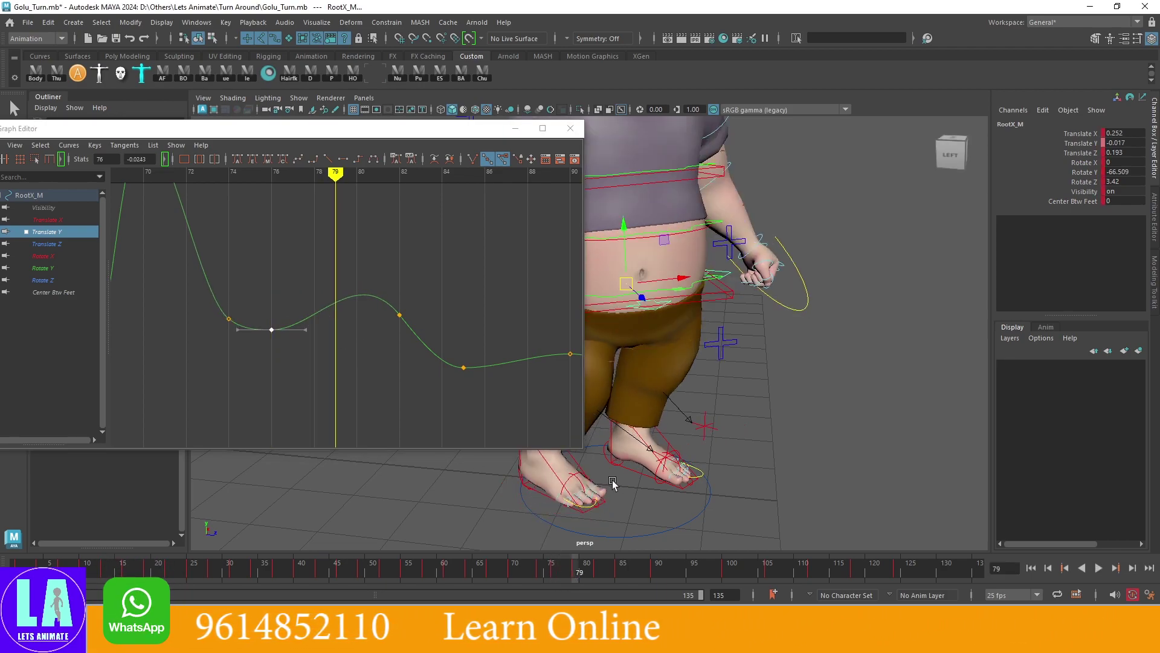
click(609, 487)
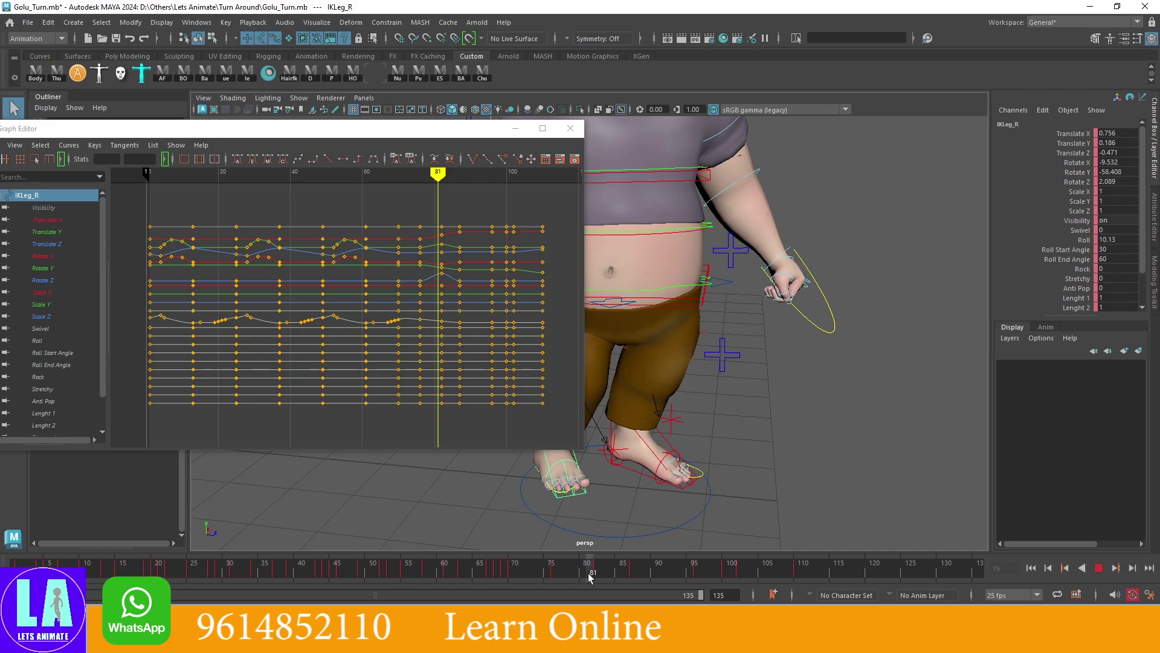
At frame 82, flatten the root's Translate Y key tangents and raise the key
drag(589, 577, 598, 581)
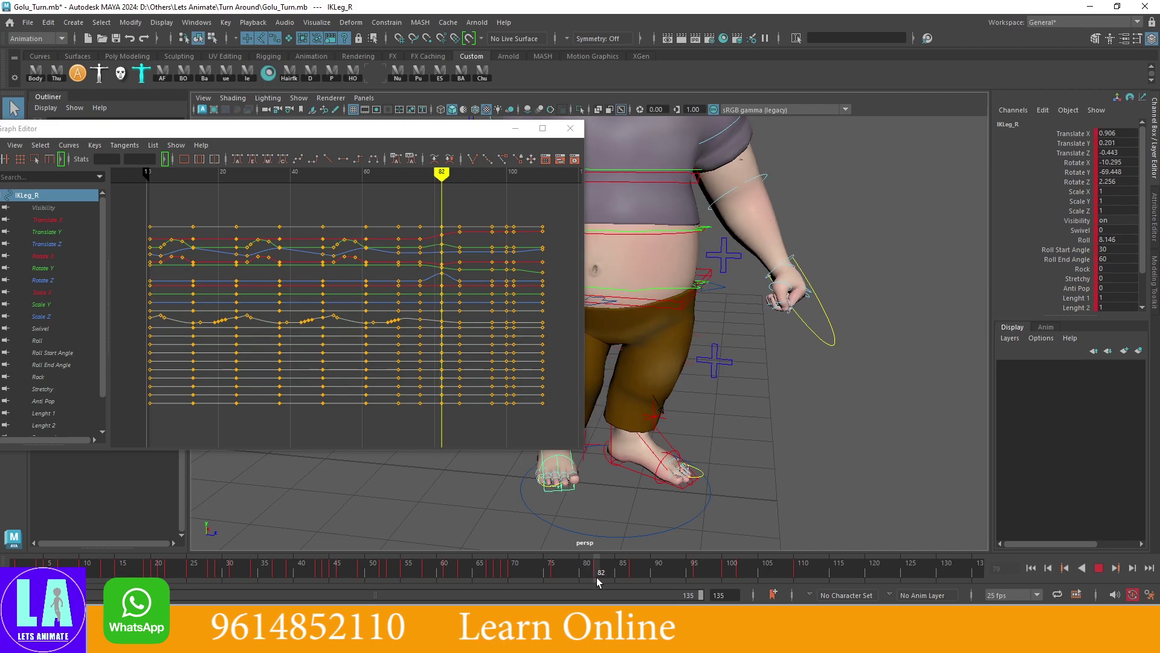
click(45, 231)
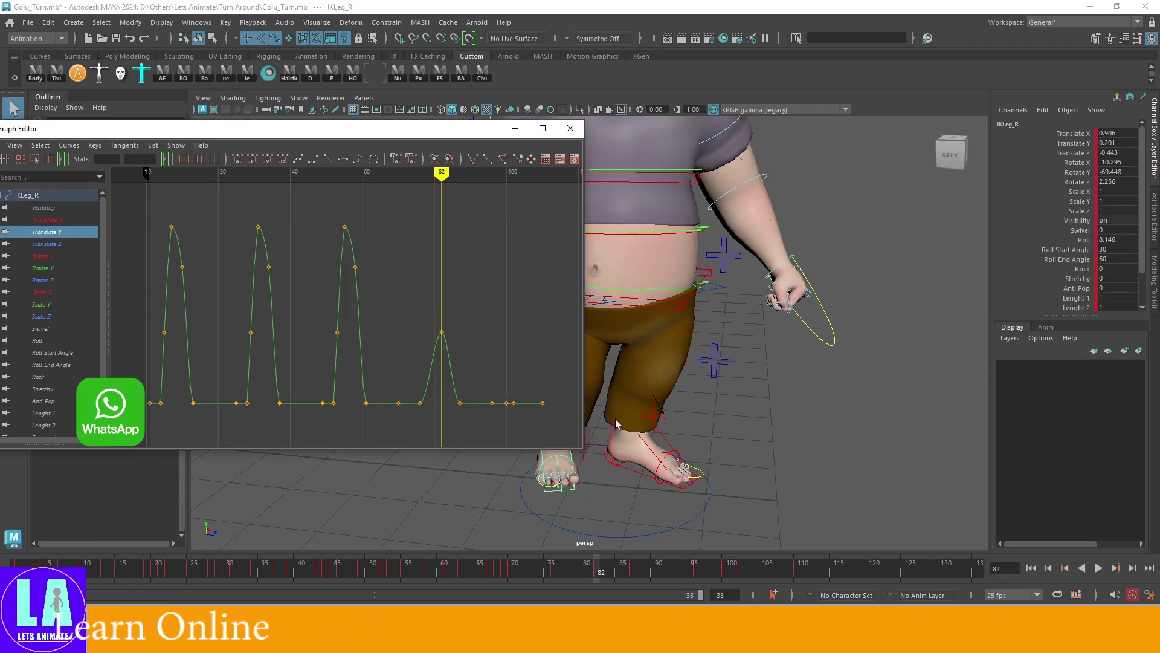
click(733, 303)
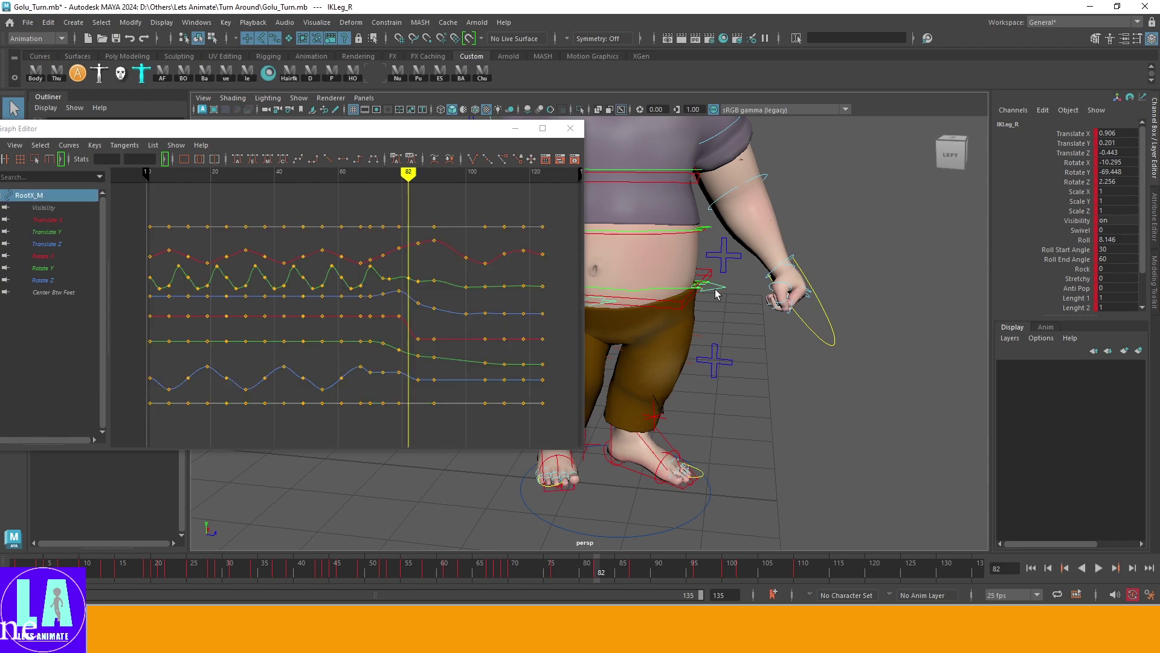
click(65, 233)
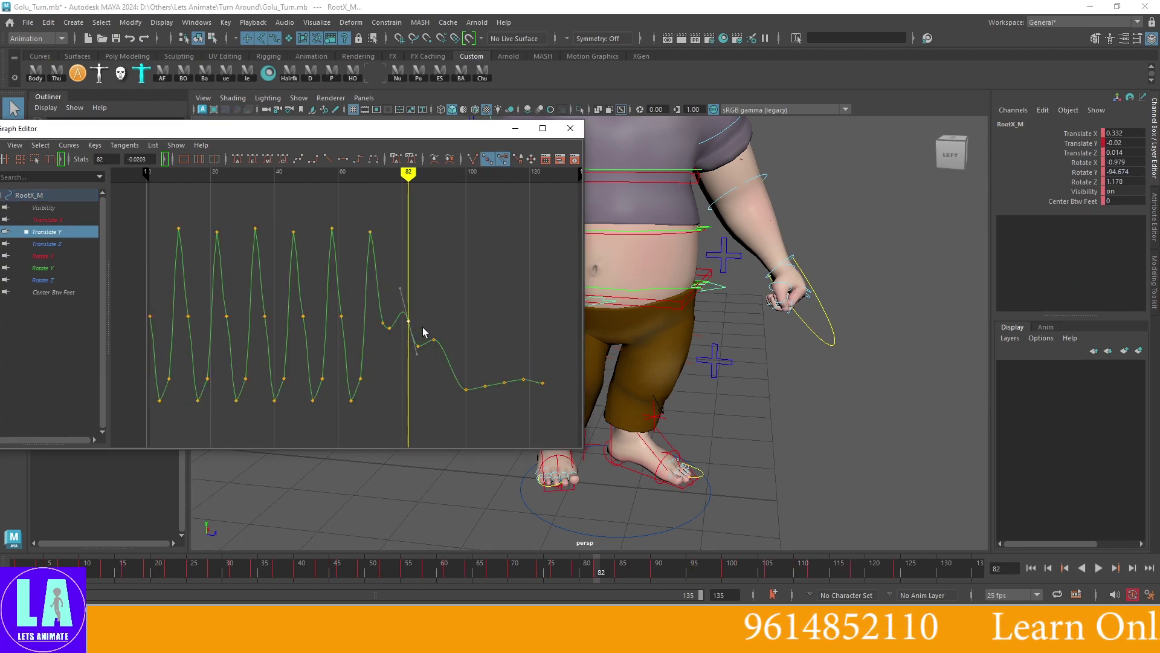
scroll(423, 333, up, 5)
scroll(422, 358, up, 3)
middle_drag(426, 339, 424, 314)
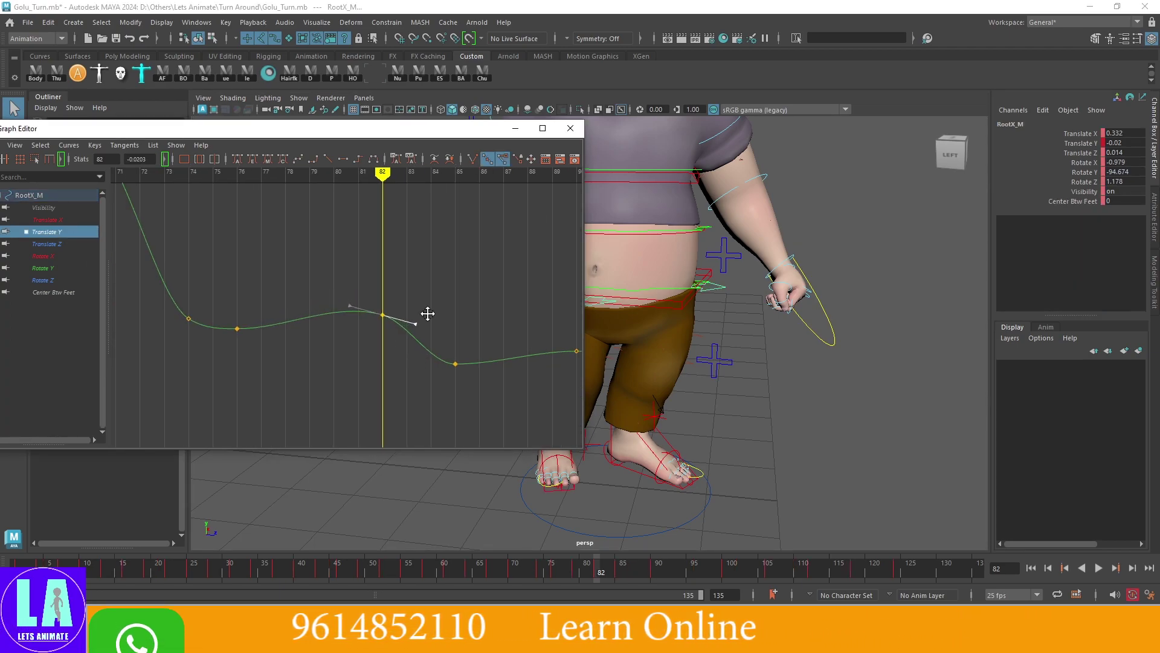
mouse_move(395, 349)
middle_down()
mouse_move(400, 298)
mouse_move(396, 349)
mouse_move(400, 340)
middle_up()
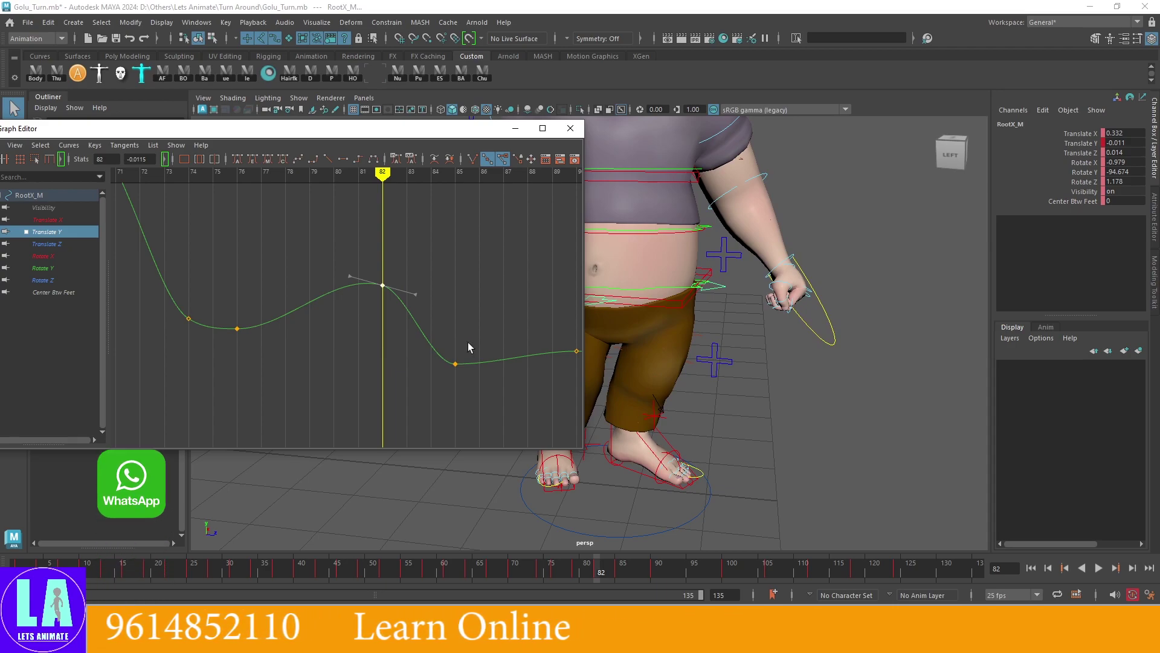
Raise the frame-82 root height key further to about 0.003 and review the settle
alt+drag(791, 483, 767, 446)
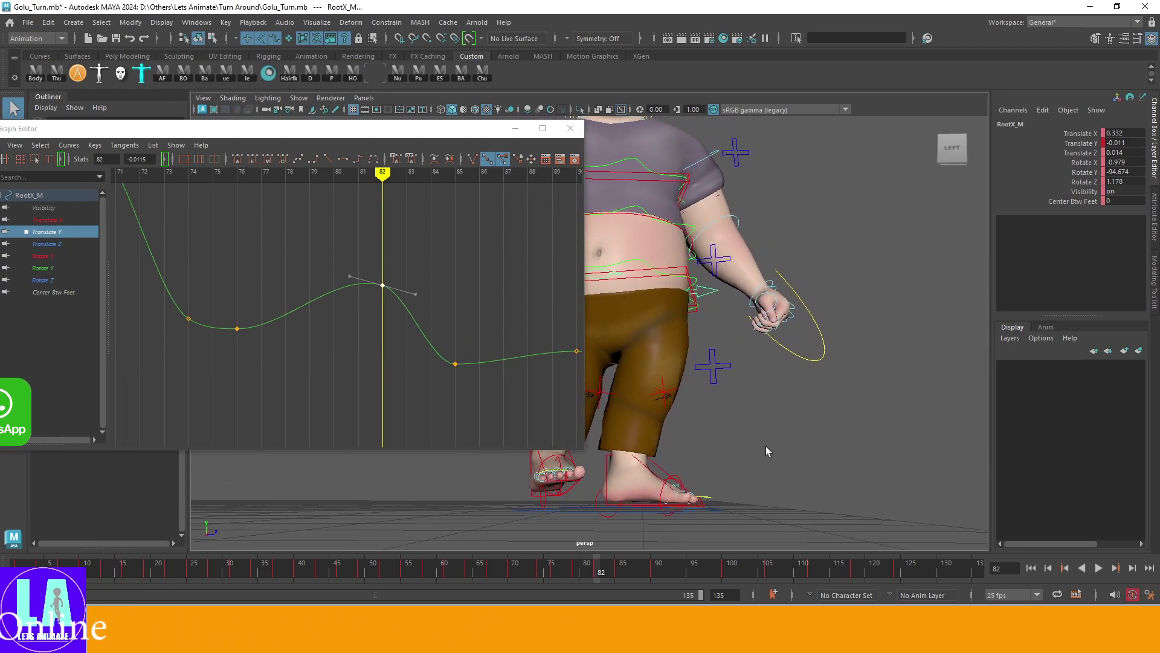
alt+right_drag(766, 446, 810, 466)
alt+drag(810, 466, 719, 457)
middle_drag(380, 385, 391, 319)
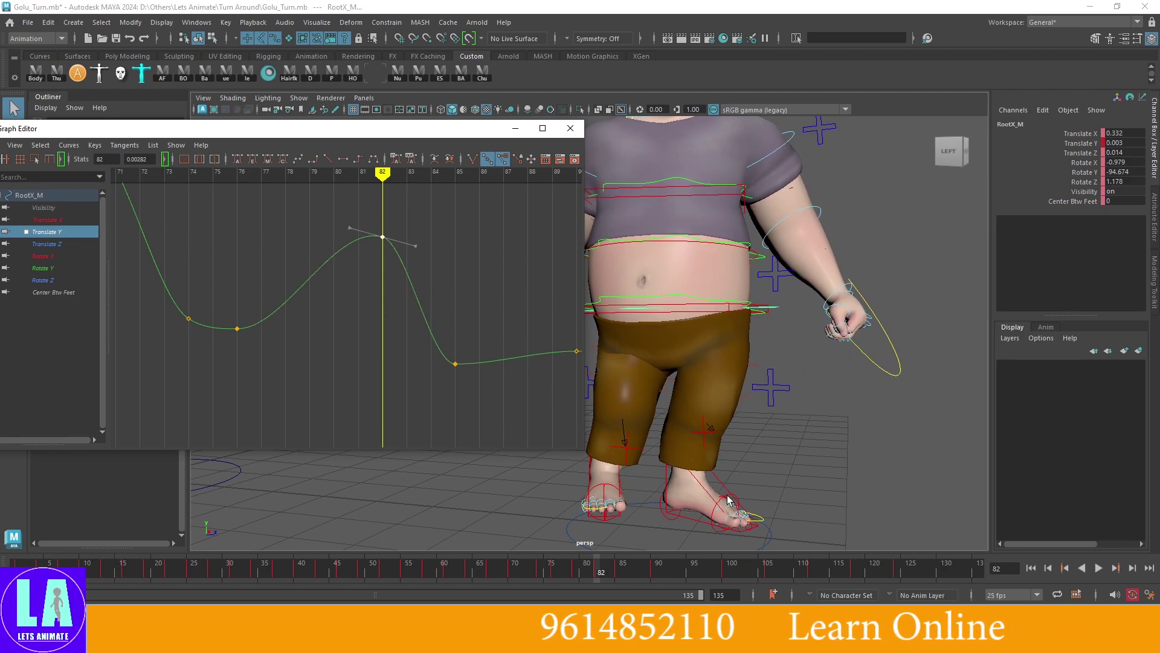
mouse_move(531, 570)
mouse_down()
mouse_move(654, 602)
mouse_move(601, 570)
mouse_up()
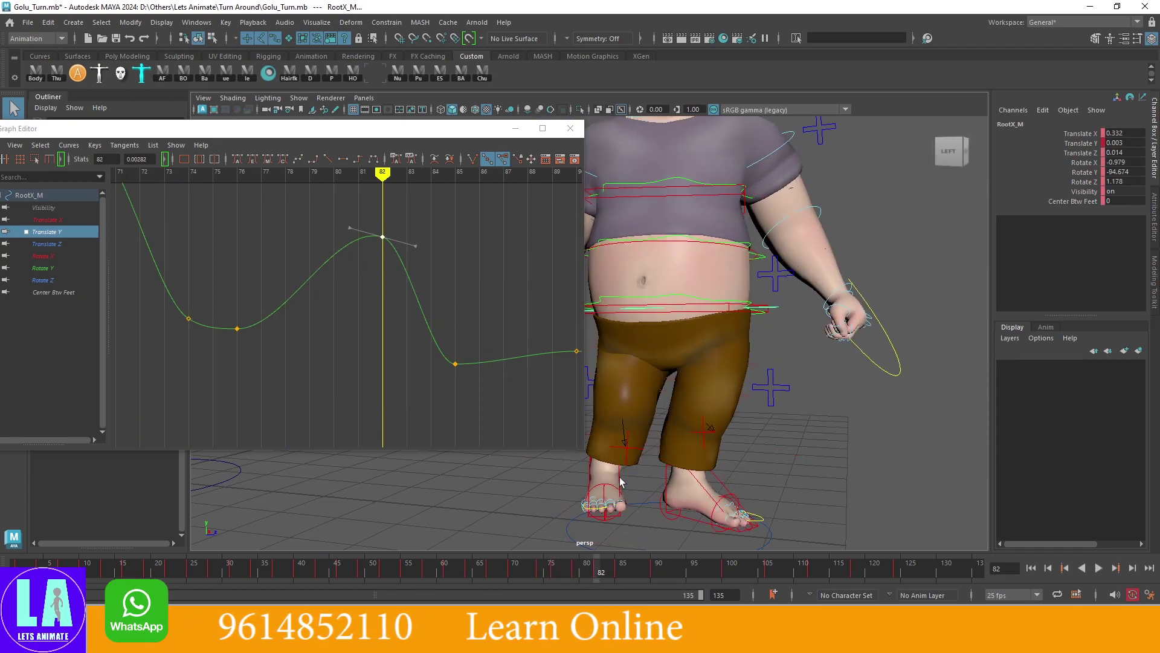
Rotate IKLeg_R about 20 degrees in Z at frame 82 to tip the toes down
click(622, 500)
alt+drag(622, 500, 772, 448)
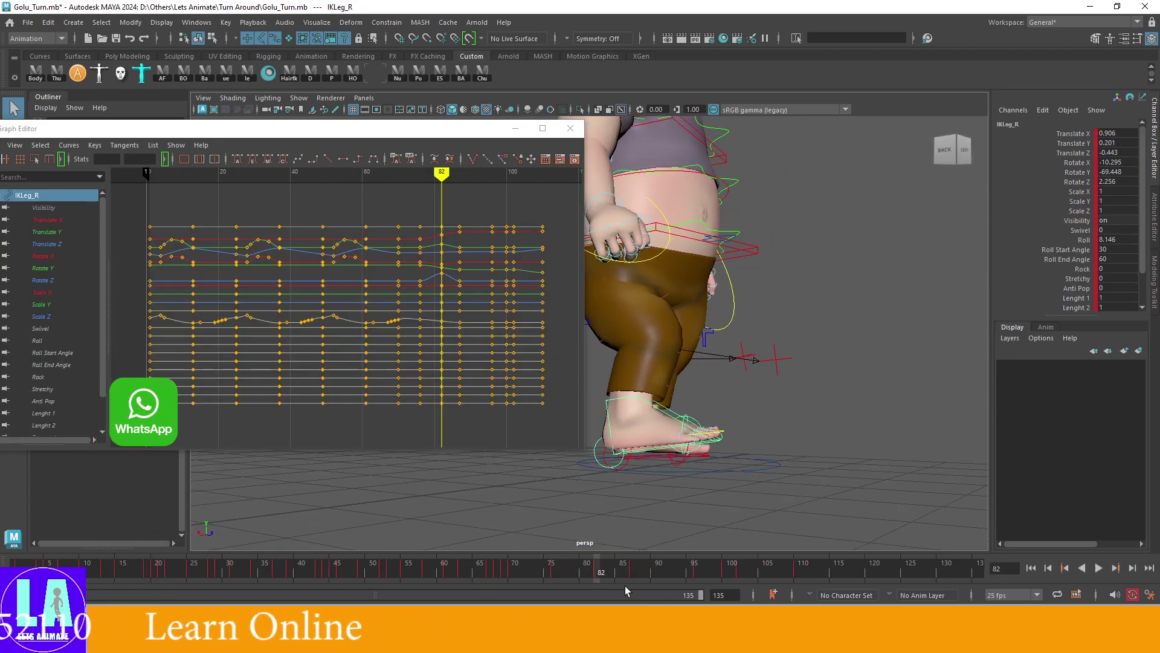
drag(496, 573, 594, 585)
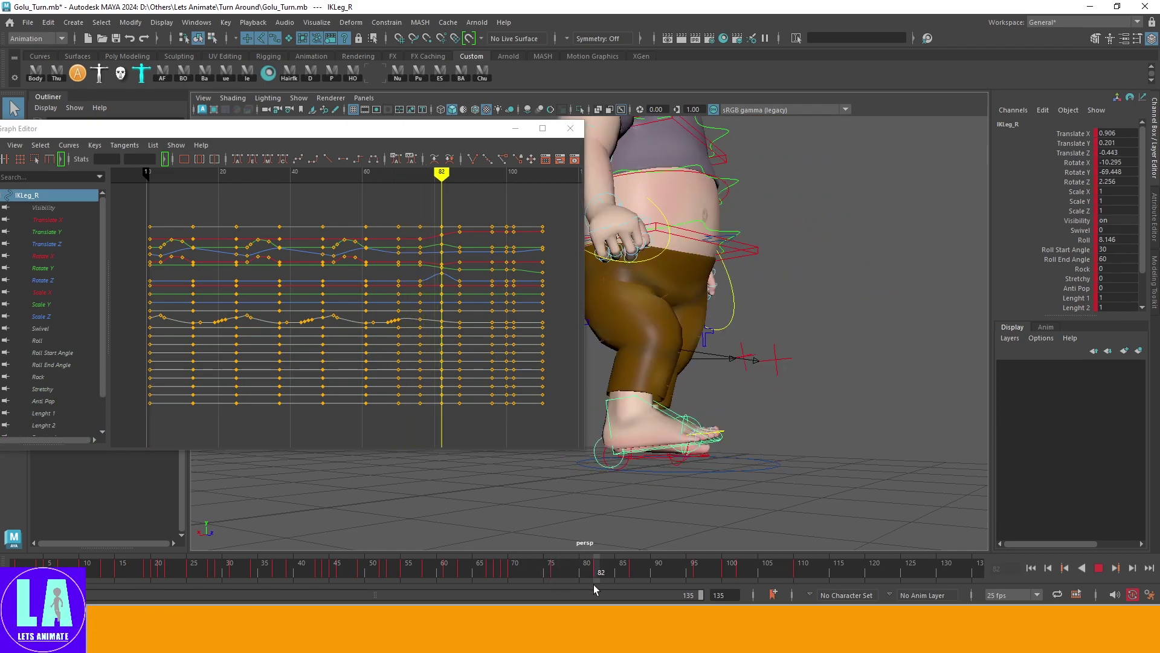
key(e)
drag(671, 394, 680, 423)
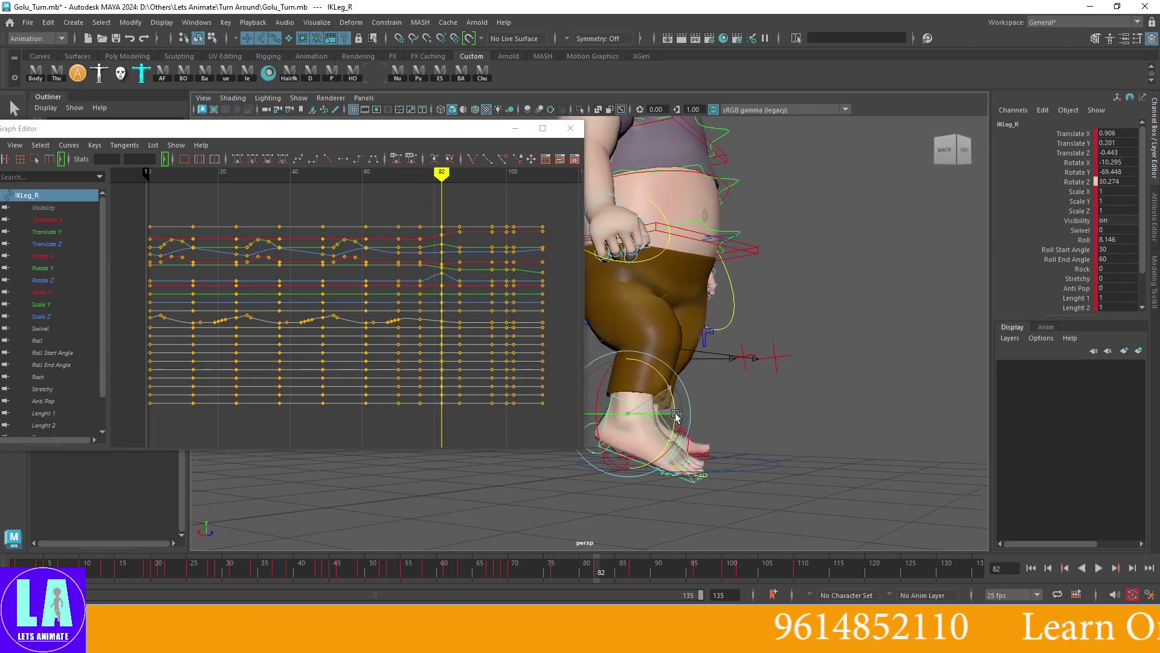
Review the right foot's roll across frames 72–92, then return to frame 79
drag(601, 577, 669, 577)
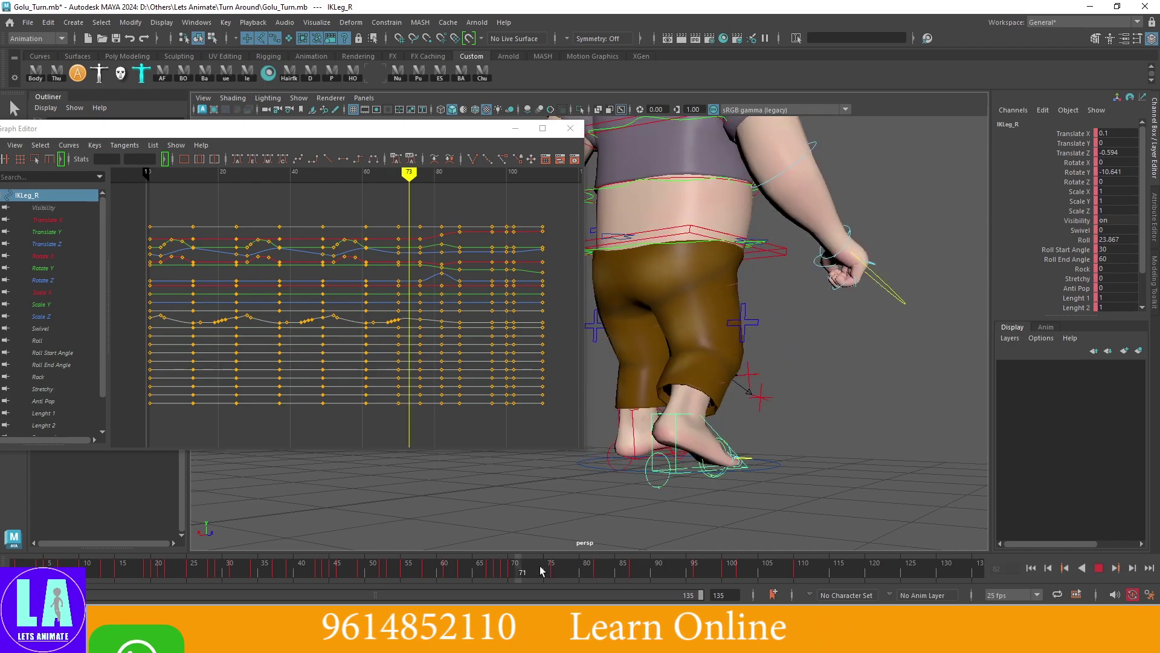
click(623, 579)
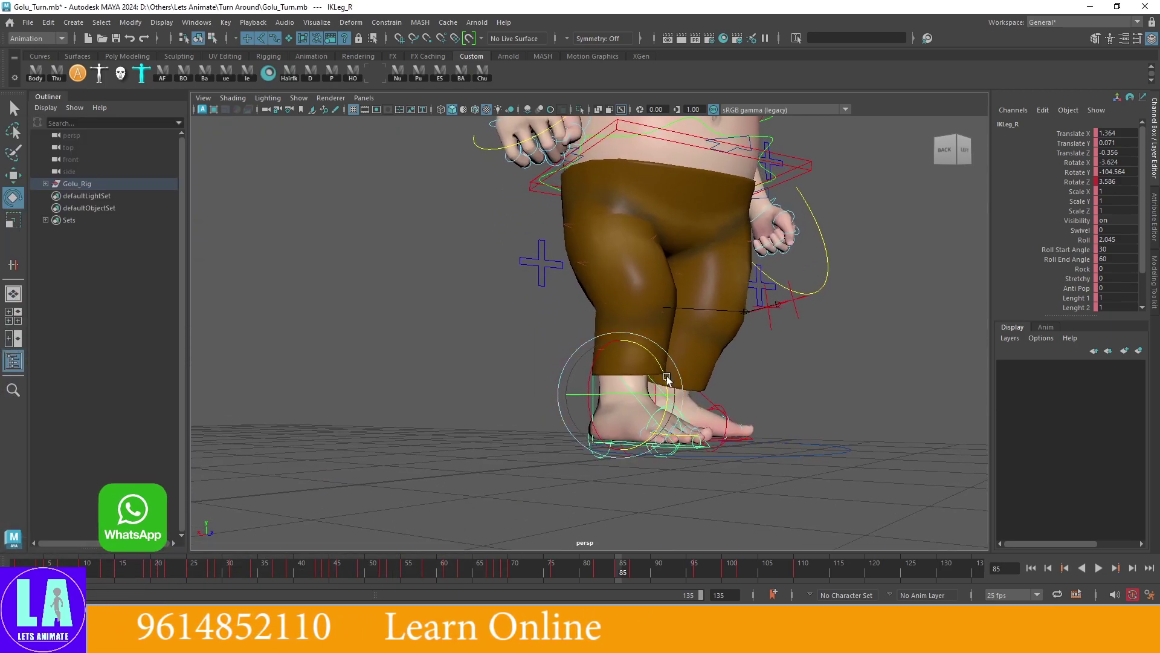
mouse_move(675, 394)
alt+mouse_down()
mouse_move(751, 505)
mouse_move(695, 437)
alt+mouse_up()
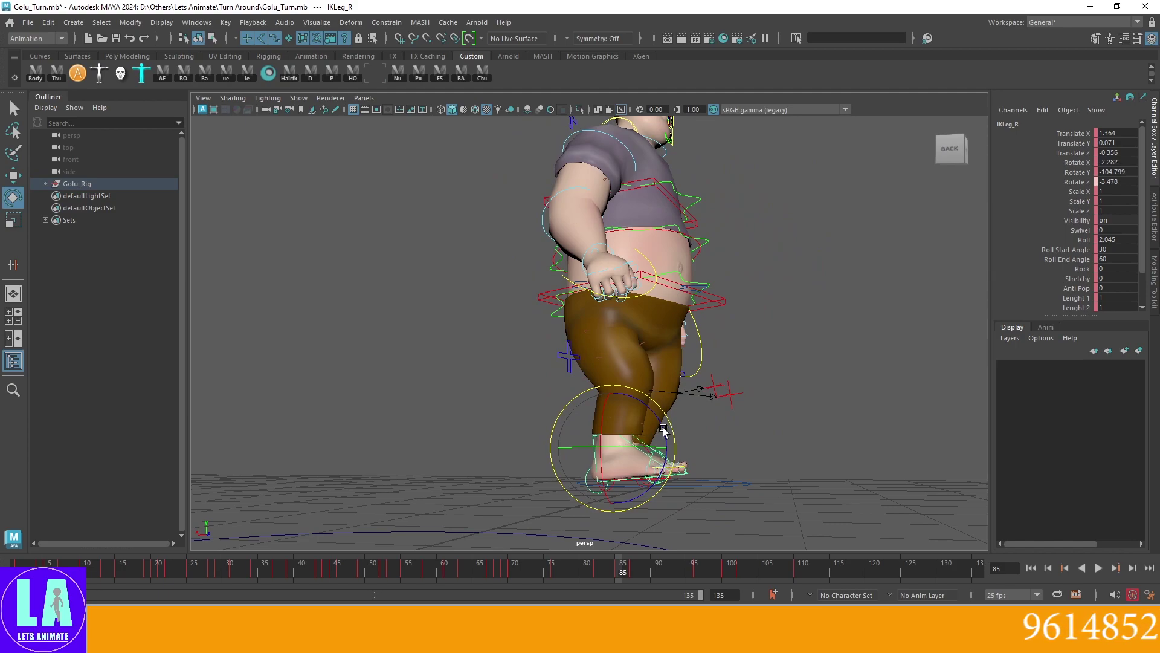
drag(523, 564, 680, 565)
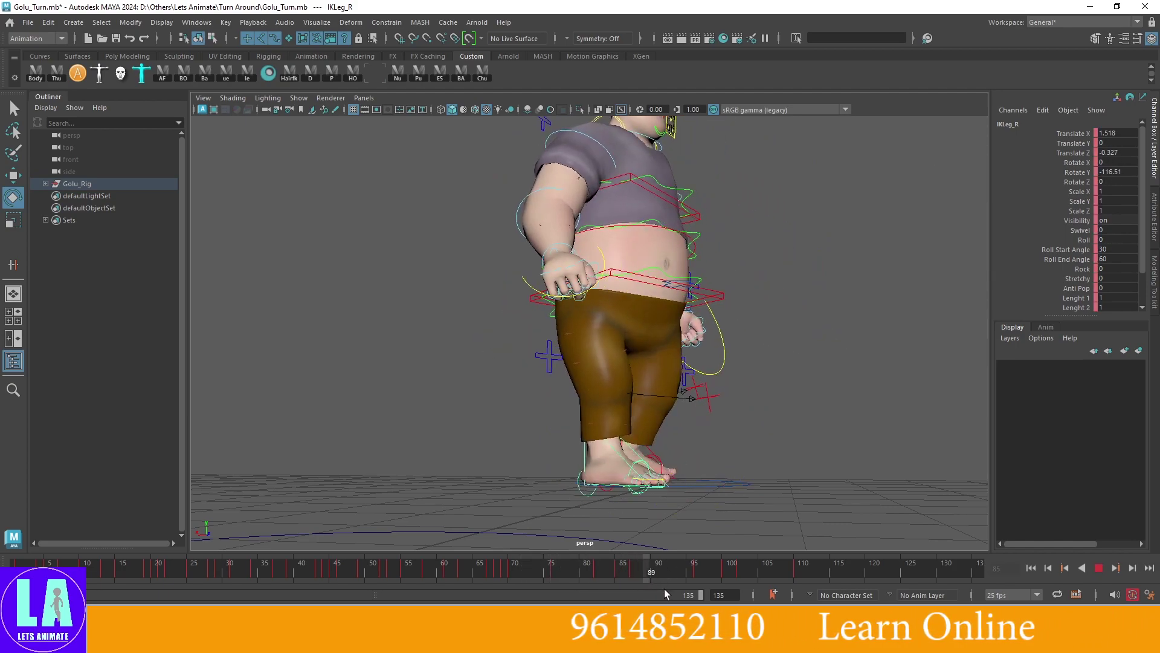
drag(538, 564, 575, 568)
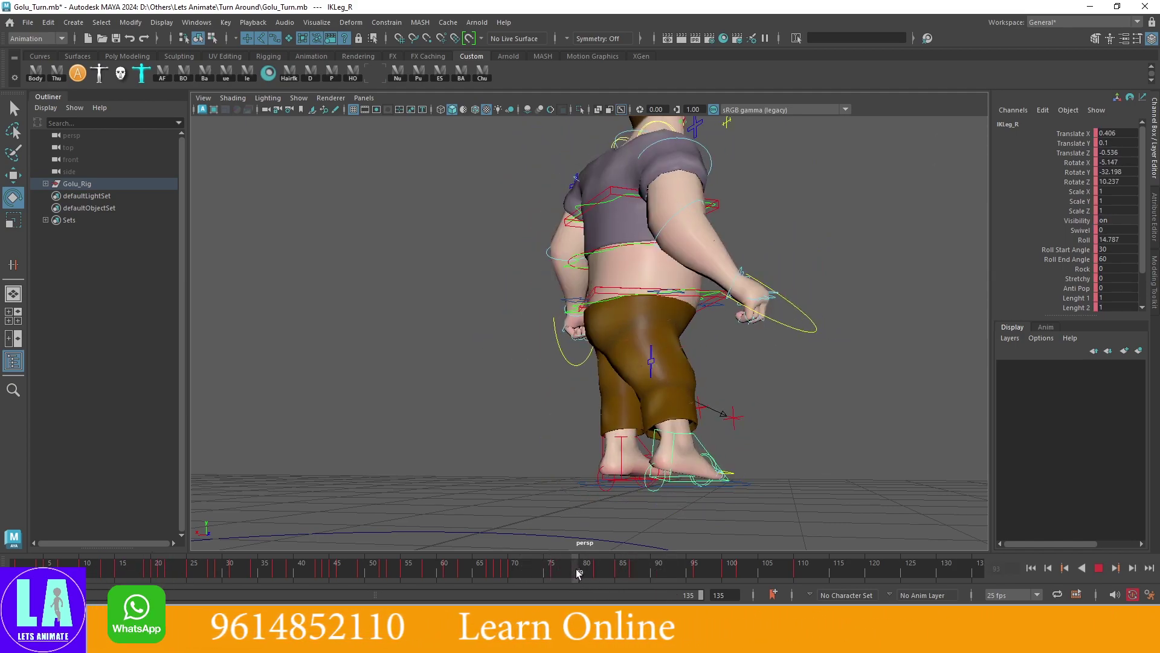
Lift IKLeg_R to Translate Y 0.173 and raise its Roll to 22.787 at frame 79
alt+drag(722, 477, 693, 405)
scroll(700, 415, up, 2)
key(w)
key(e)
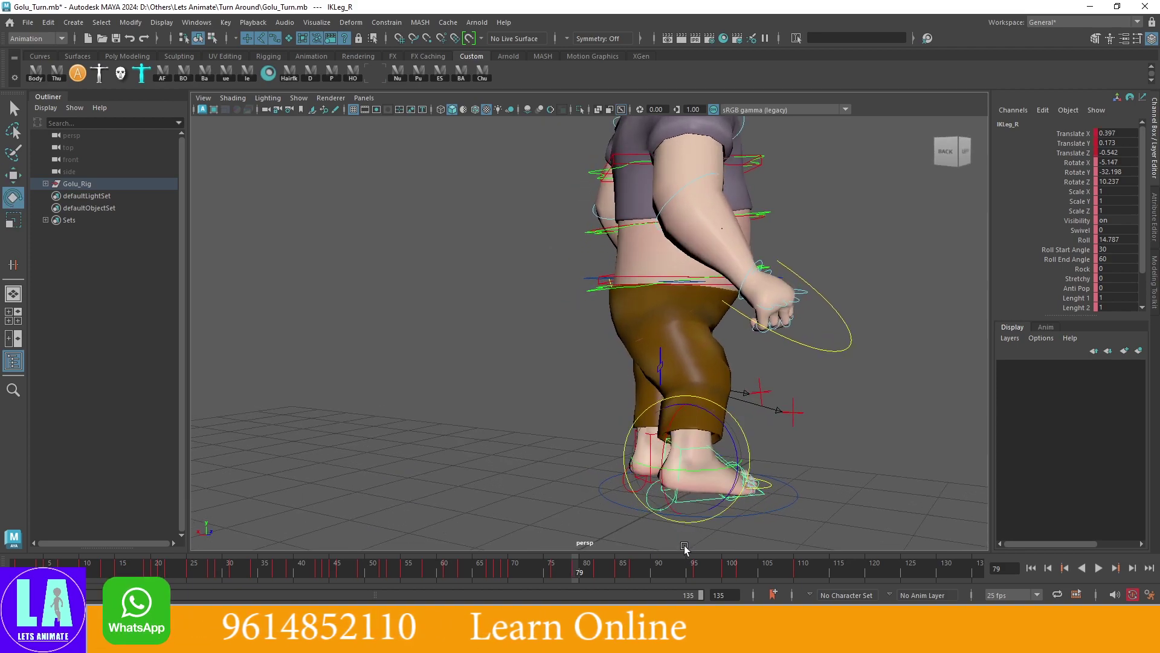
click(1083, 239)
middle_drag(888, 397, 943, 397)
mouse_move(846, 362)
alt+mouse_down()
mouse_move(725, 363)
mouse_move(575, 452)
alt+mouse_up()
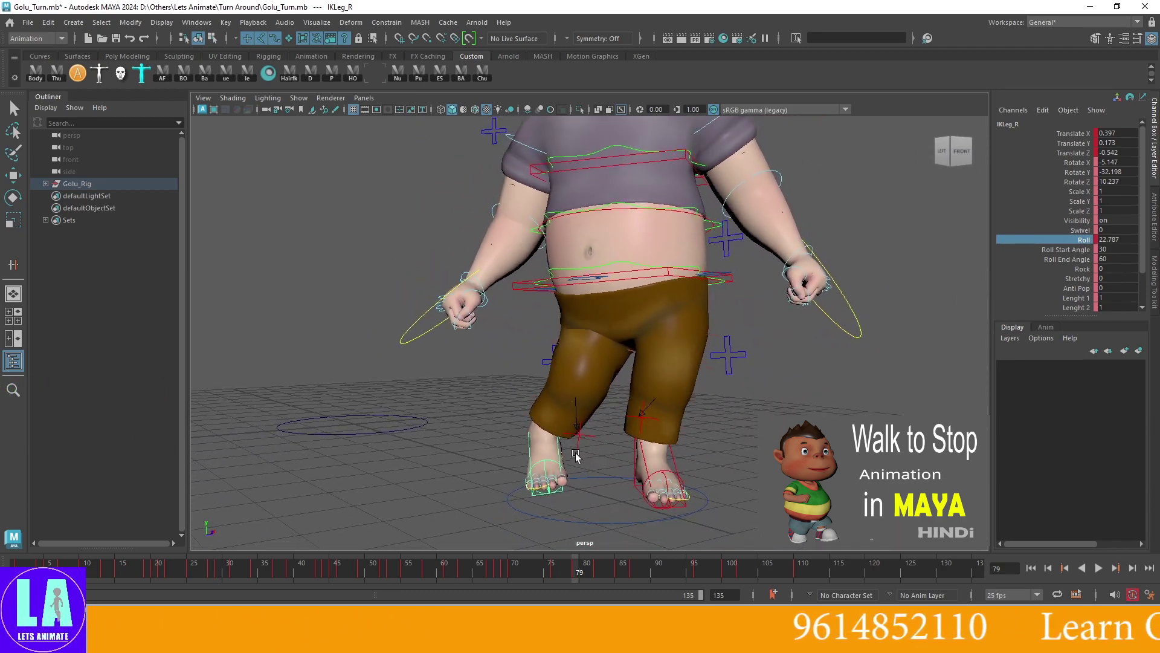
click(578, 435)
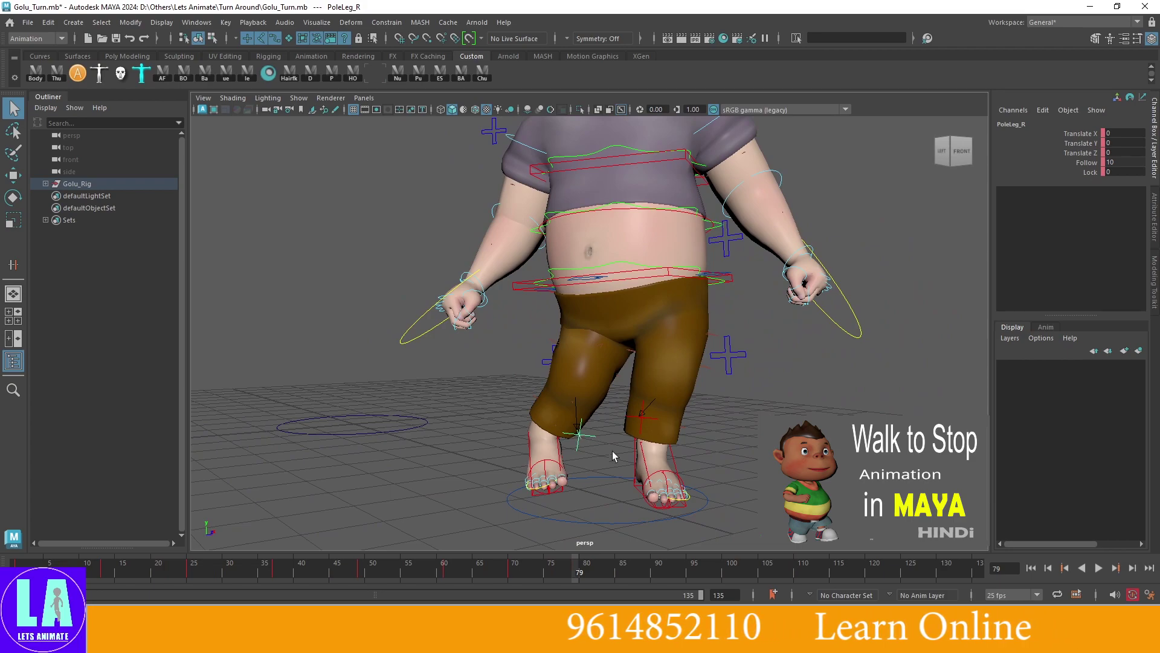
Reposition the right knee pole PoleLeg_R at frame 80
click(579, 571)
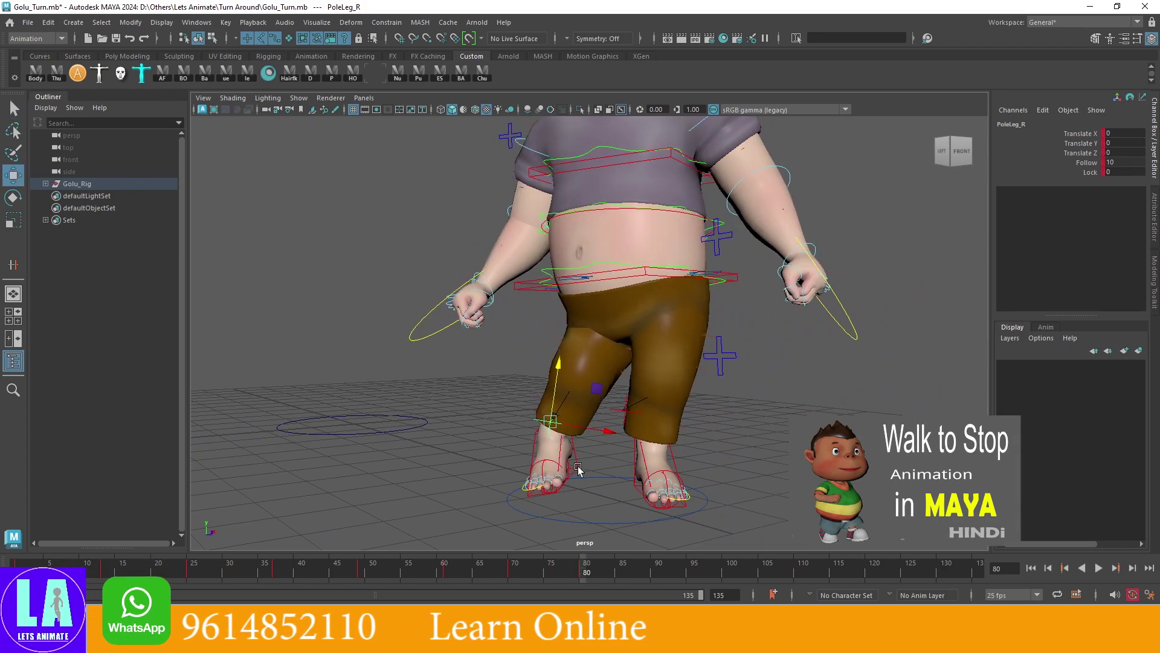
key(w)
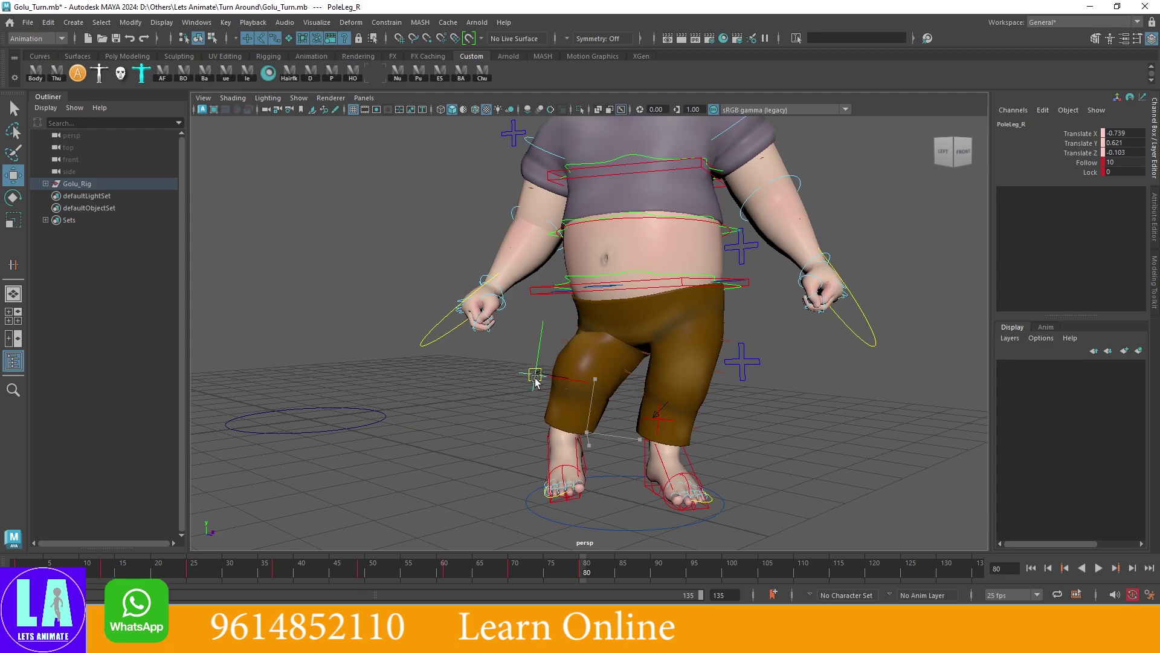
mouse_move(644, 445)
alt+mouse_down()
mouse_move(584, 423)
mouse_move(640, 435)
alt+mouse_up()
key(q)
Rotate IKLeg_R at frames 79 and 82, ending at Roll 8.146 and Rotate Y -68.487
click(574, 404)
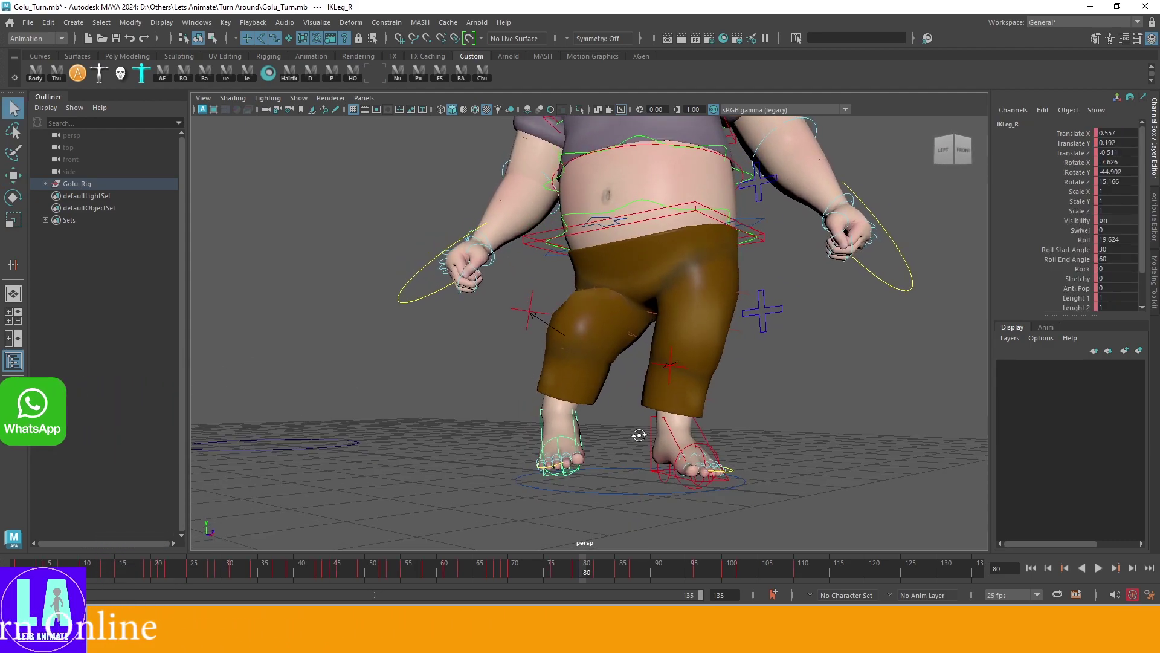
mouse_move(578, 560)
mouse_down()
mouse_move(540, 570)
mouse_move(579, 573)
mouse_up()
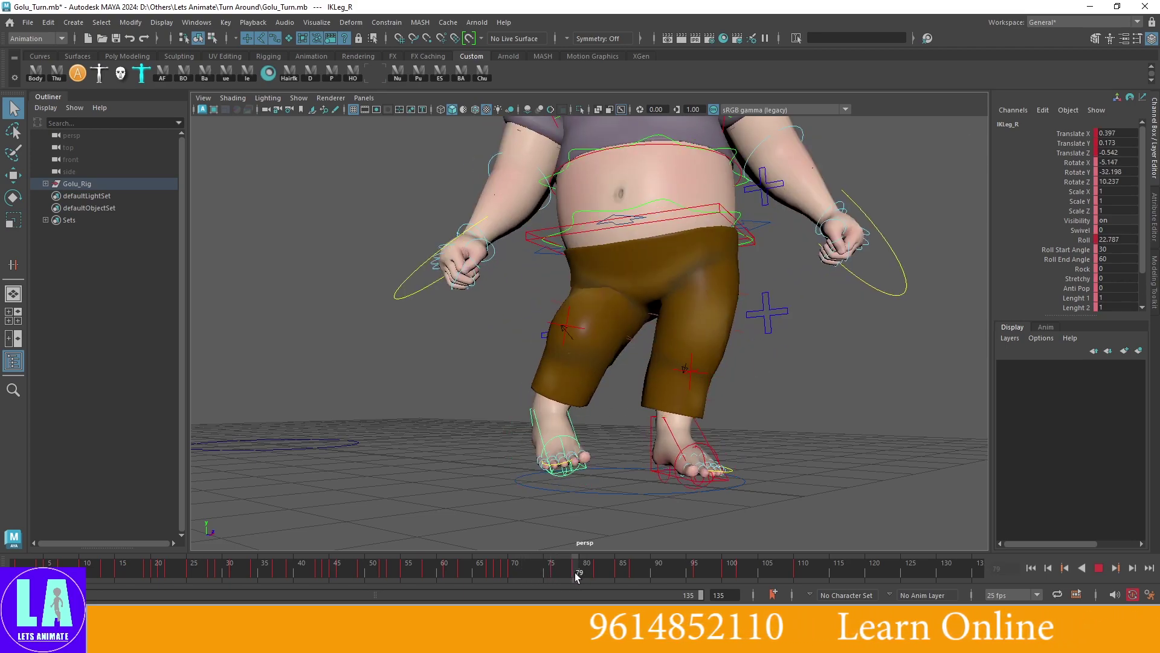
key(e)
drag(607, 400, 612, 421)
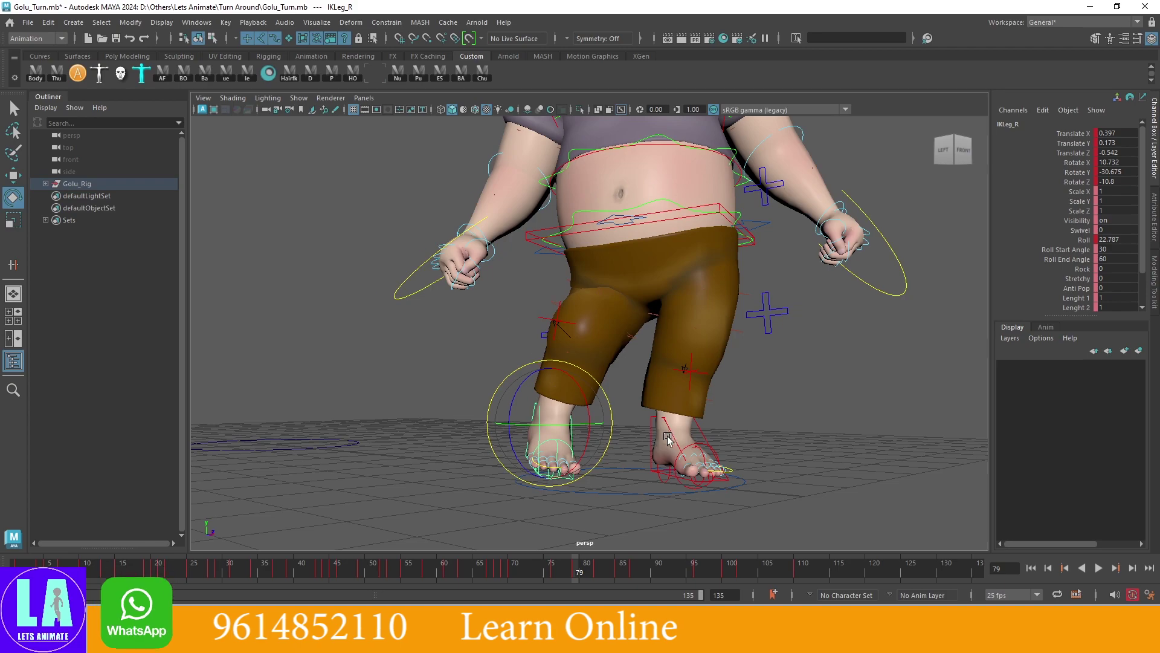
key(period)
key(period)
mouse_move(614, 495)
alt+mouse_down()
mouse_move(605, 478)
mouse_move(653, 481)
alt+mouse_up()
drag(671, 435, 683, 422)
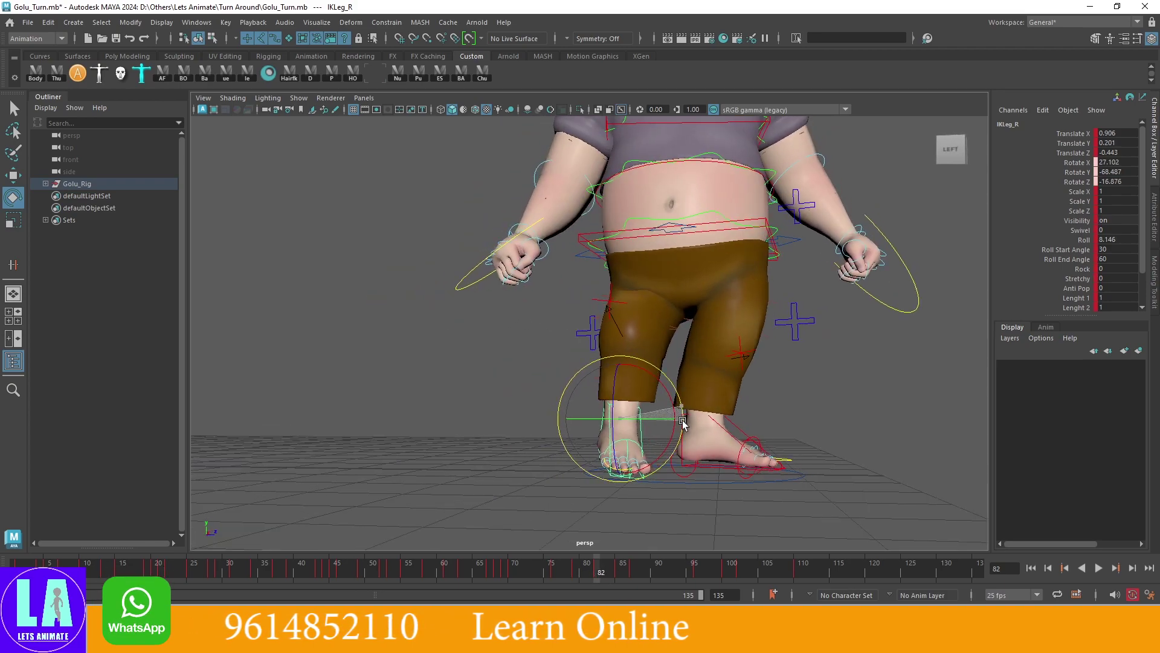
Scrub through the turn between frames 75 and 85 to review the right leg
key(period)
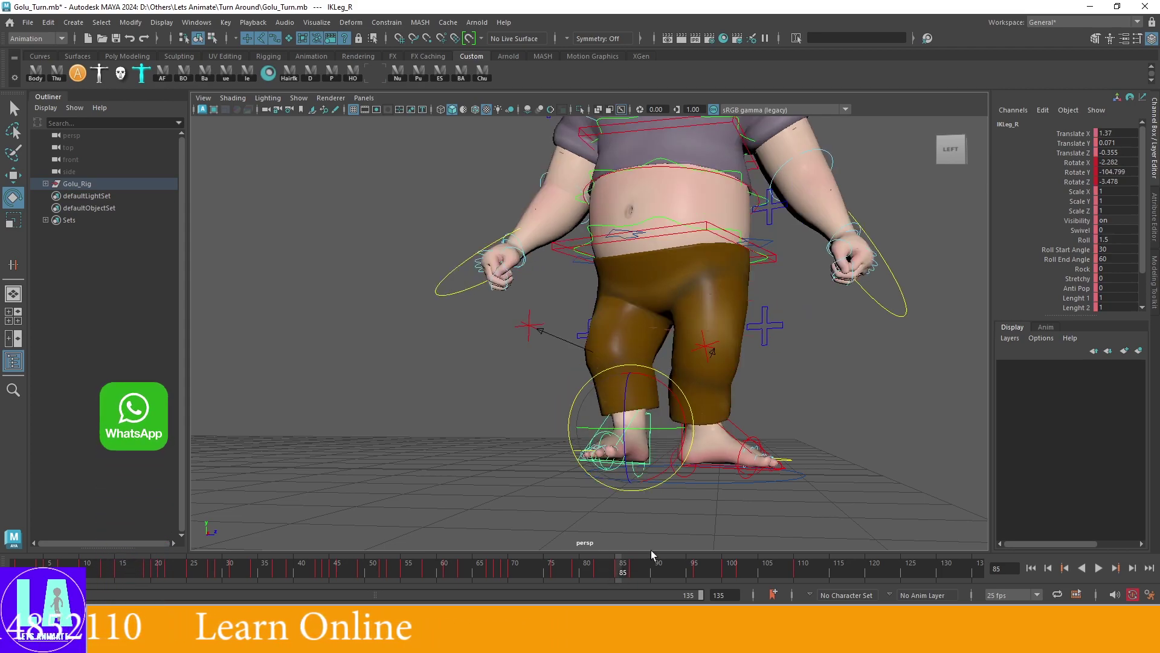
mouse_move(622, 569)
mouse_down()
mouse_move(520, 568)
mouse_move(695, 580)
mouse_move(542, 576)
mouse_move(598, 571)
mouse_up()
alt+drag(695, 393, 820, 417)
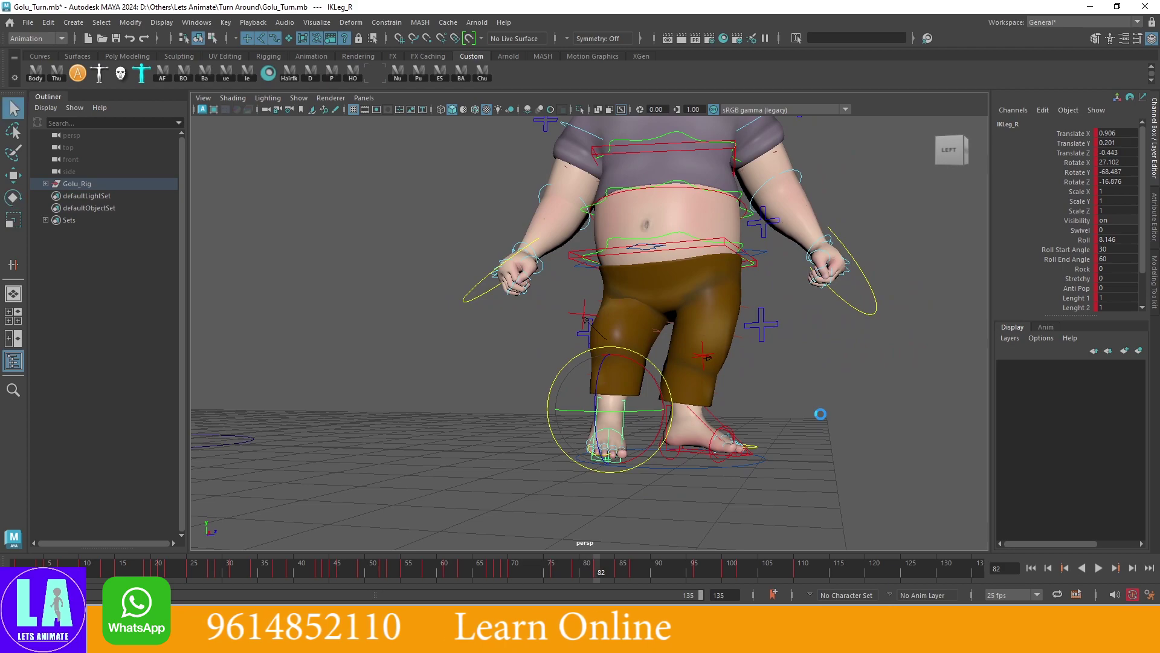
scroll(821, 417, down, 5)
Orbit to a front view, select RootX_M, and scrub between frames 76 and 79
scroll(805, 457, up, 2)
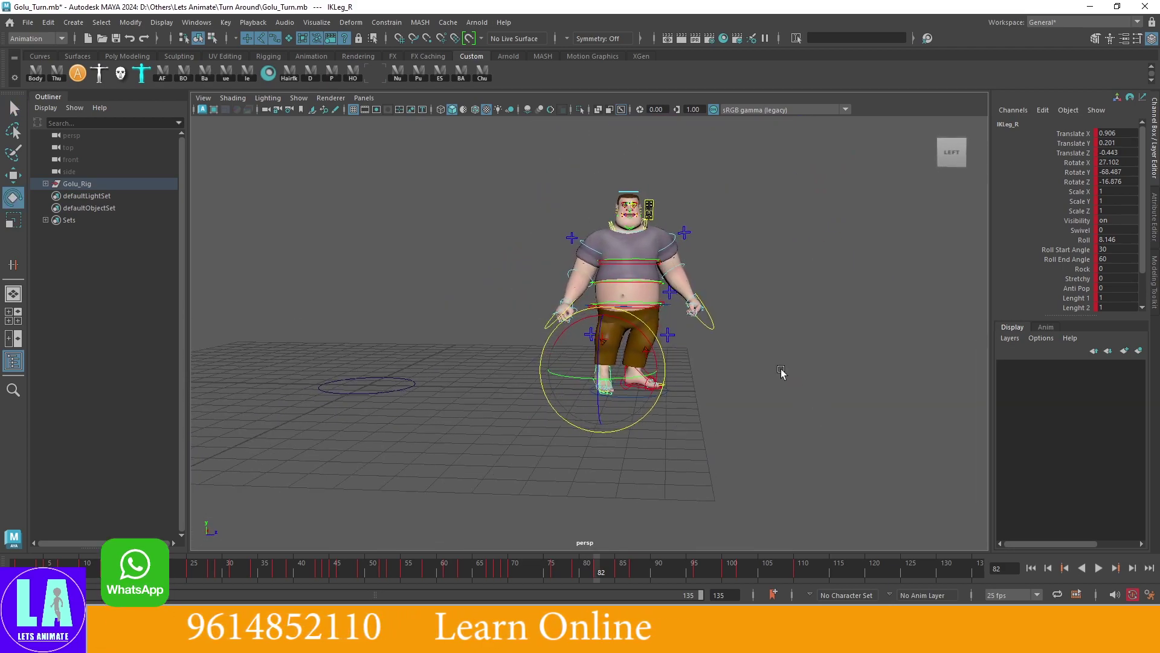
scroll(805, 458, up, 3)
mouse_move(480, 579)
mouse_down()
mouse_move(574, 575)
mouse_move(658, 601)
mouse_move(569, 573)
mouse_up()
scroll(751, 403, up, 3)
alt+drag(752, 403, 723, 390)
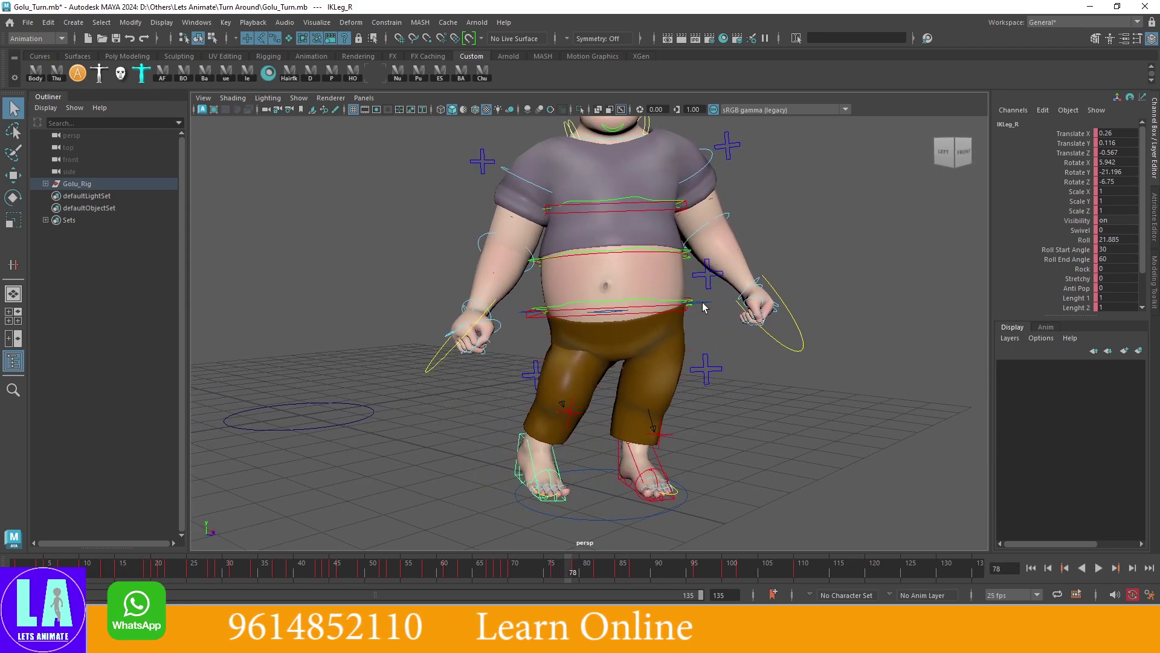
click(702, 308)
mouse_move(566, 574)
mouse_down()
mouse_move(538, 573)
mouse_move(553, 575)
mouse_up()
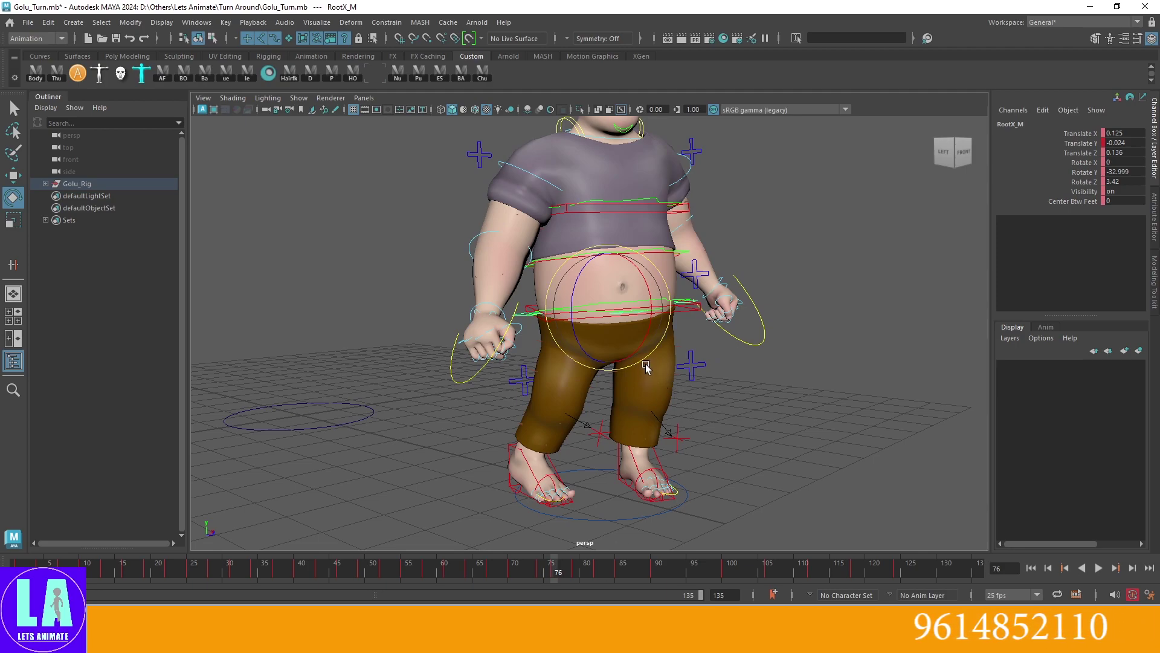
drag(532, 579, 575, 585)
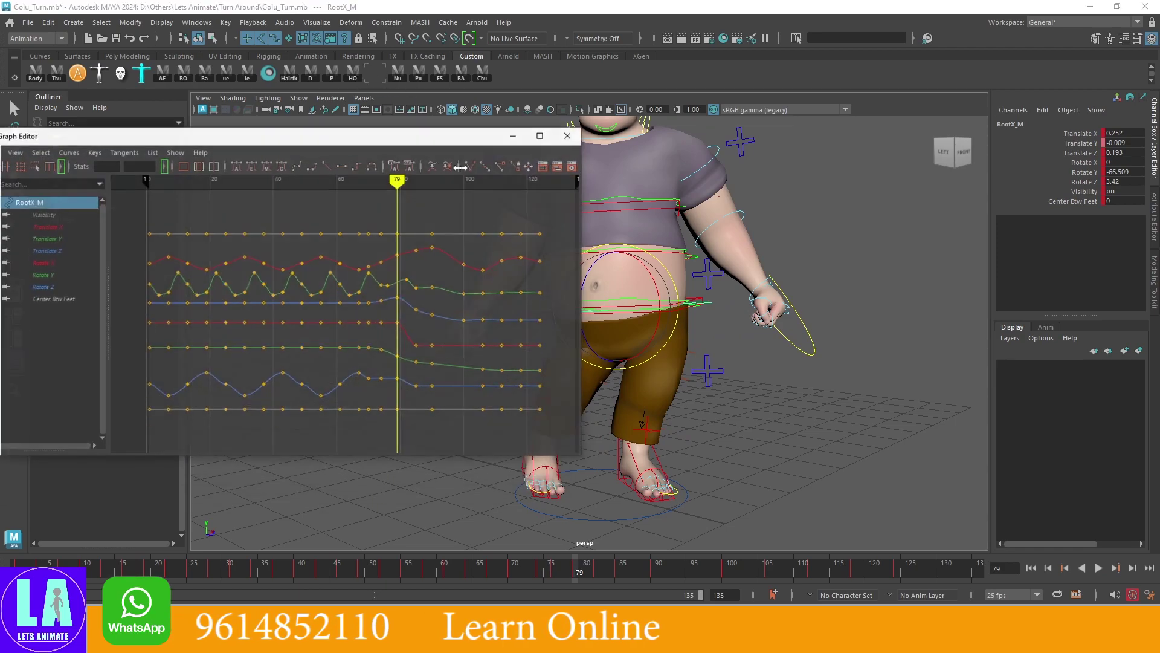
Isolate the root's Rotate Z curve and lower its frame 79 key to about -4.1
key(shift+g)
click(44, 279)
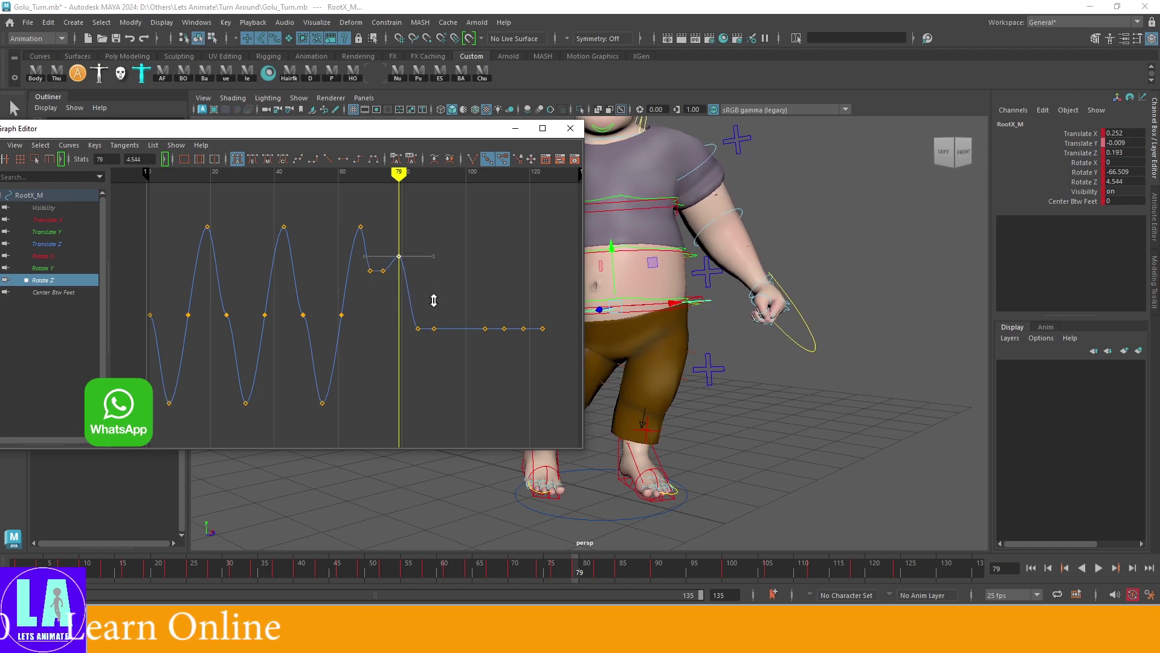
shift+middle_drag(434, 300, 423, 388)
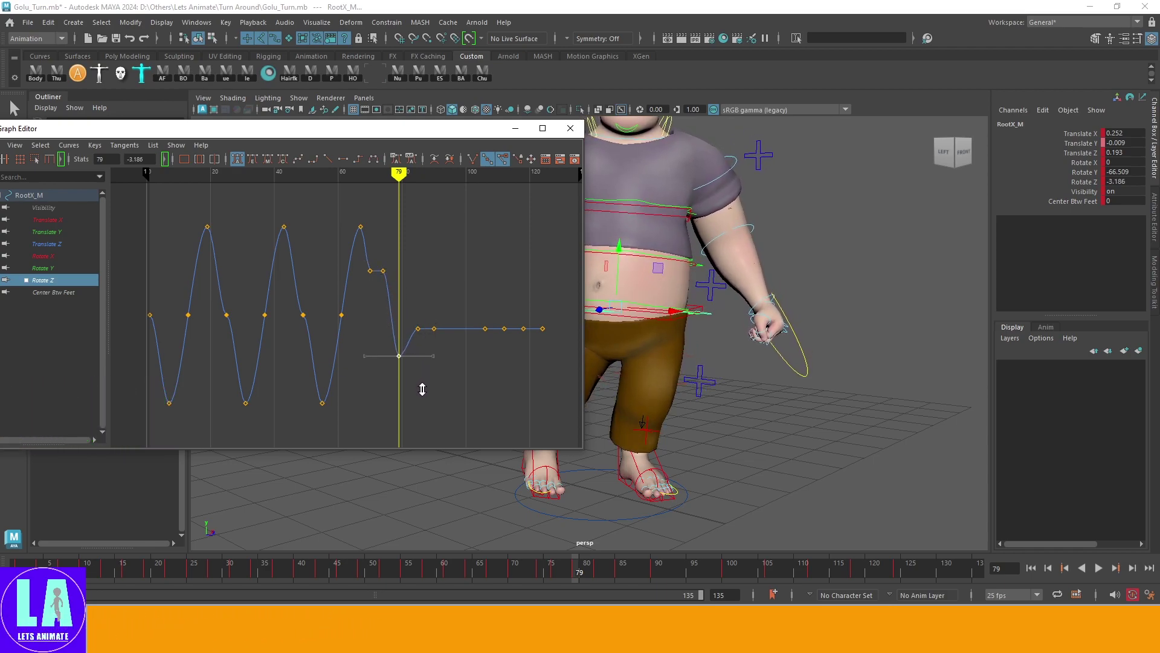
key(f)
shift+middle_drag(408, 382, 385, 296)
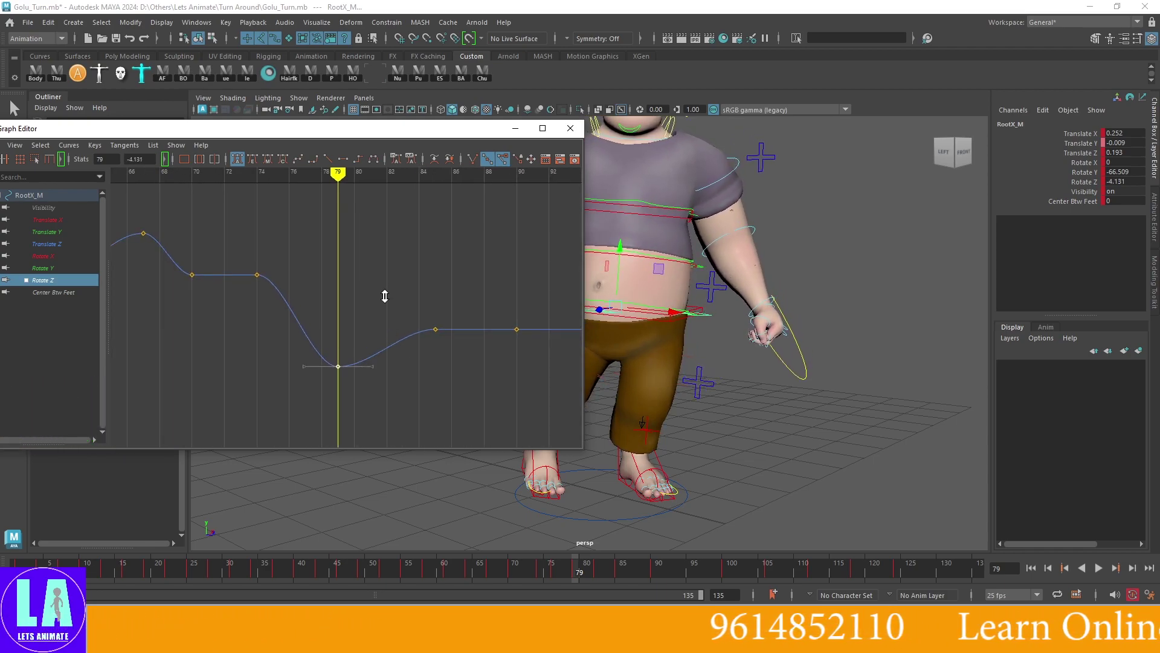
Lower the root's Rotate Z key at frame 74 to about -1.6
drag(517, 570, 542, 583)
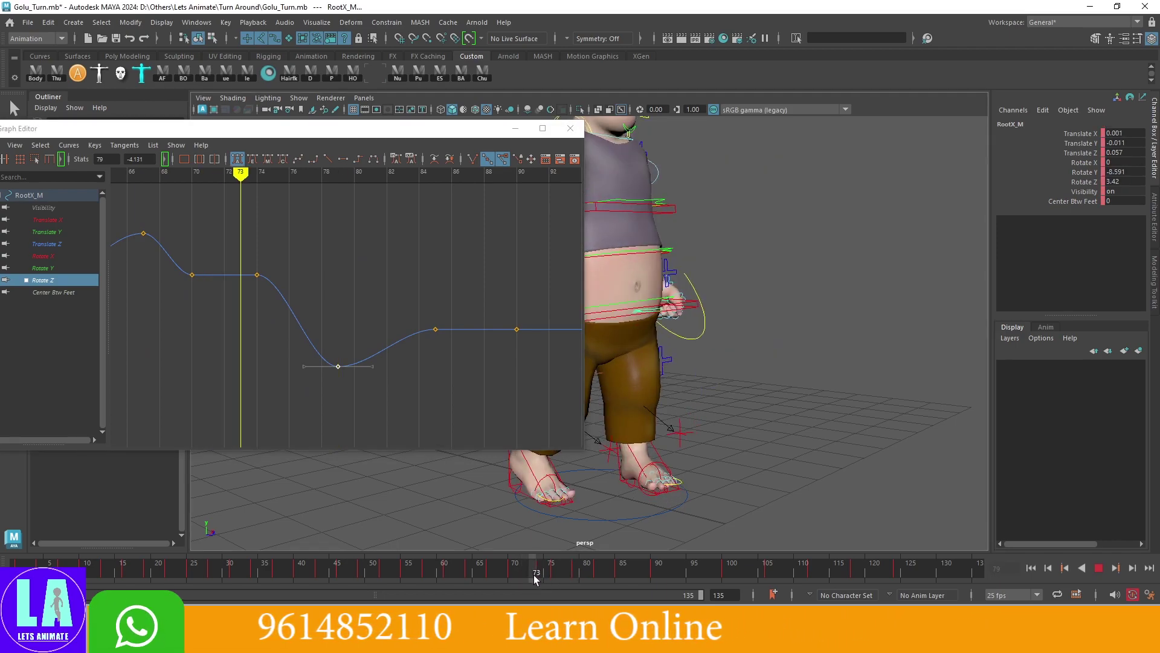
click(257, 275)
shift+middle_drag(293, 239, 295, 294)
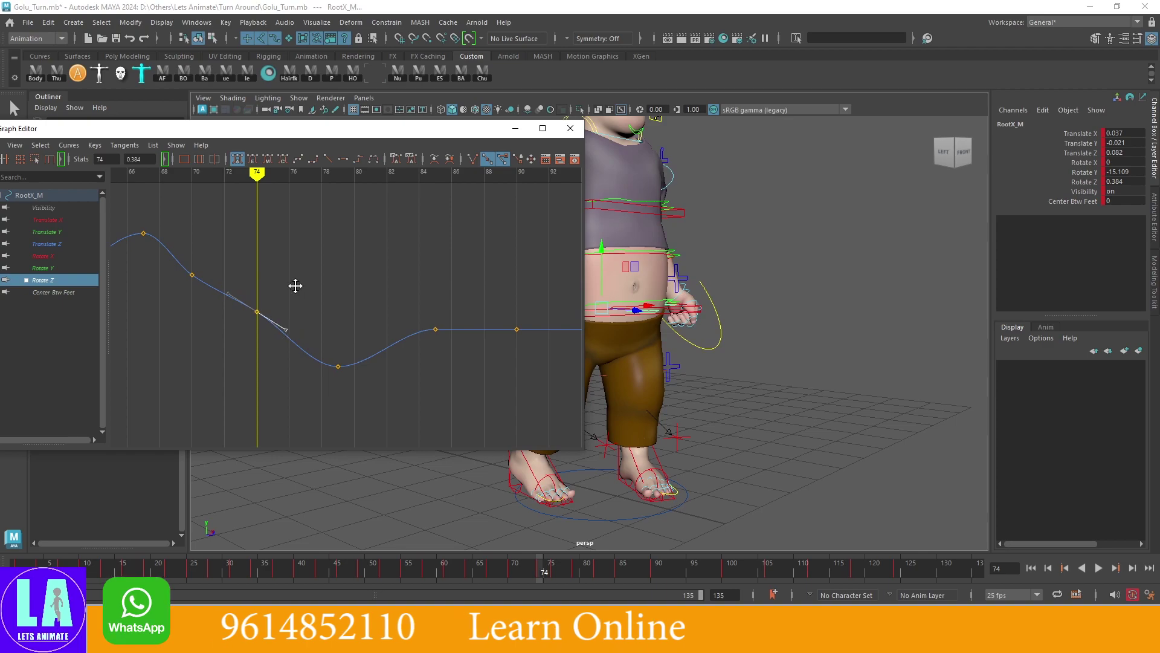
click(295, 293)
alt+drag(695, 363, 753, 409)
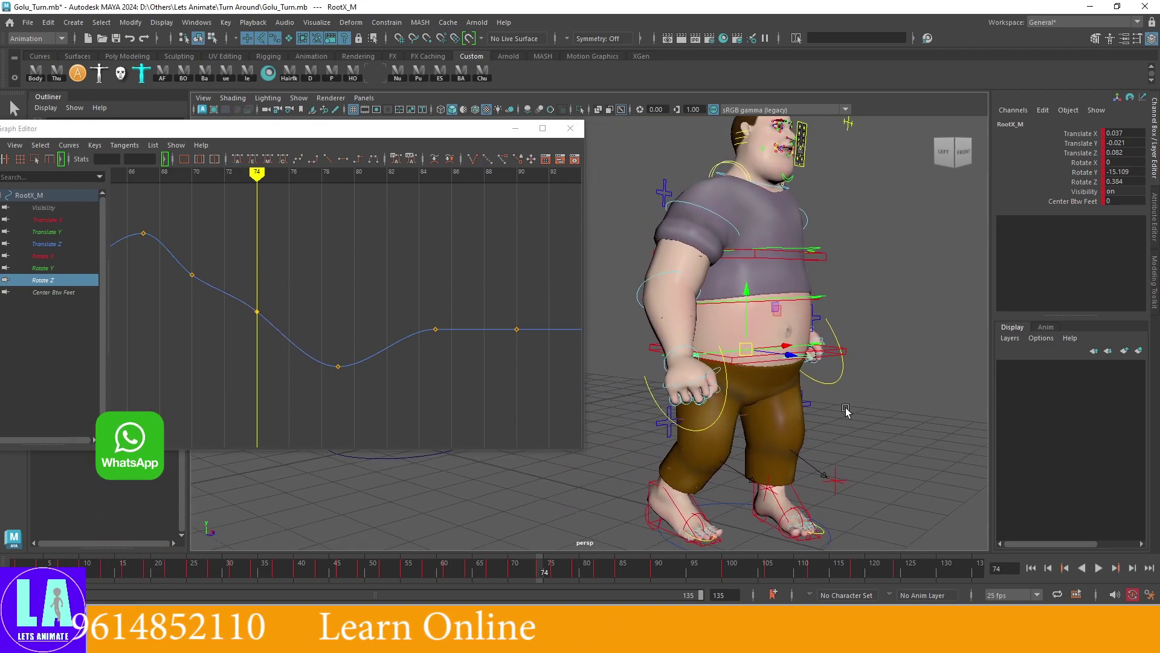
drag(220, 273, 269, 334)
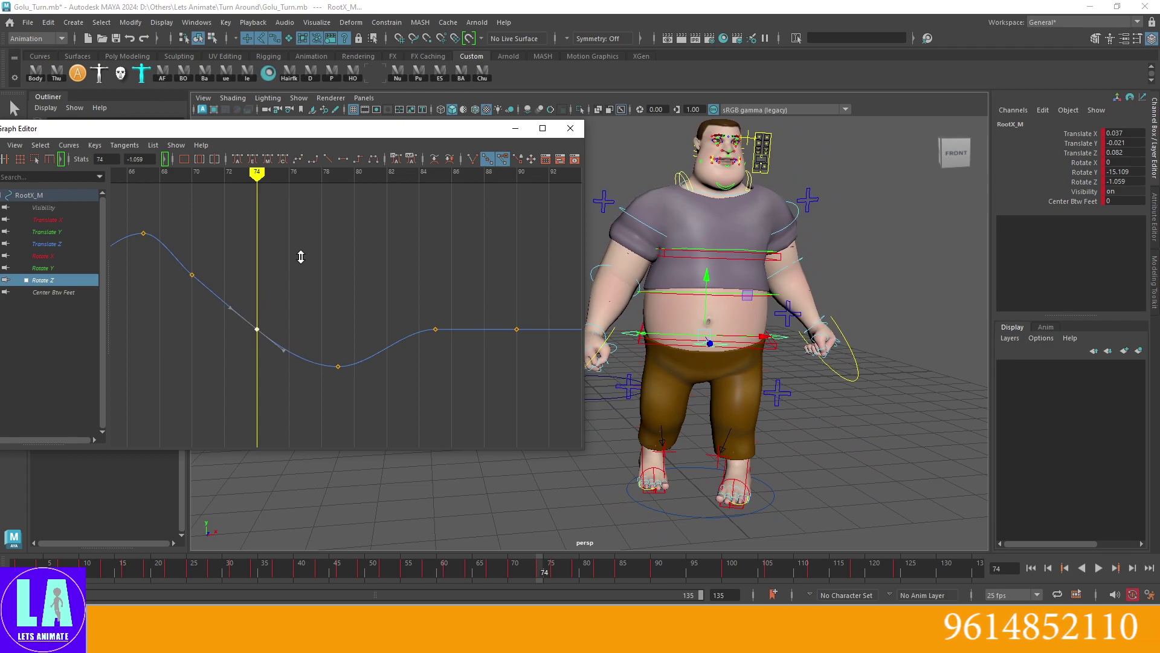
shift+middle_drag(301, 257, 301, 264)
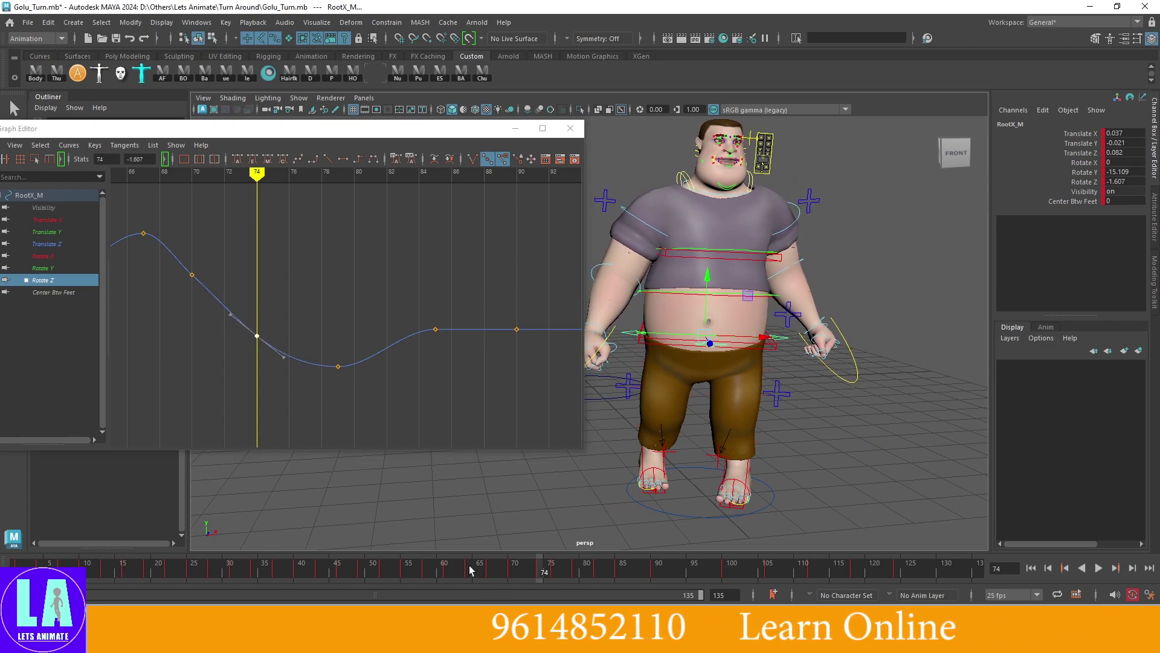
Play back, then lower the Rotate Z key at frame 85 to -3.385
key(alt+v)
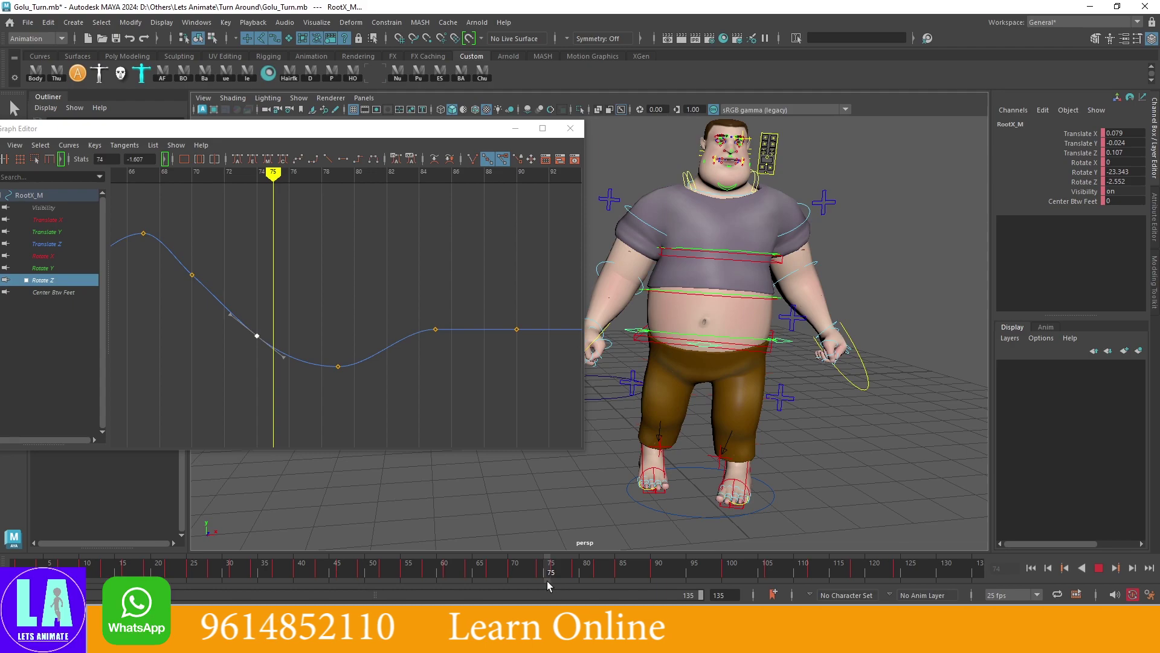
mouse_move(542, 582)
mouse_down()
mouse_move(521, 578)
mouse_move(573, 597)
mouse_up()
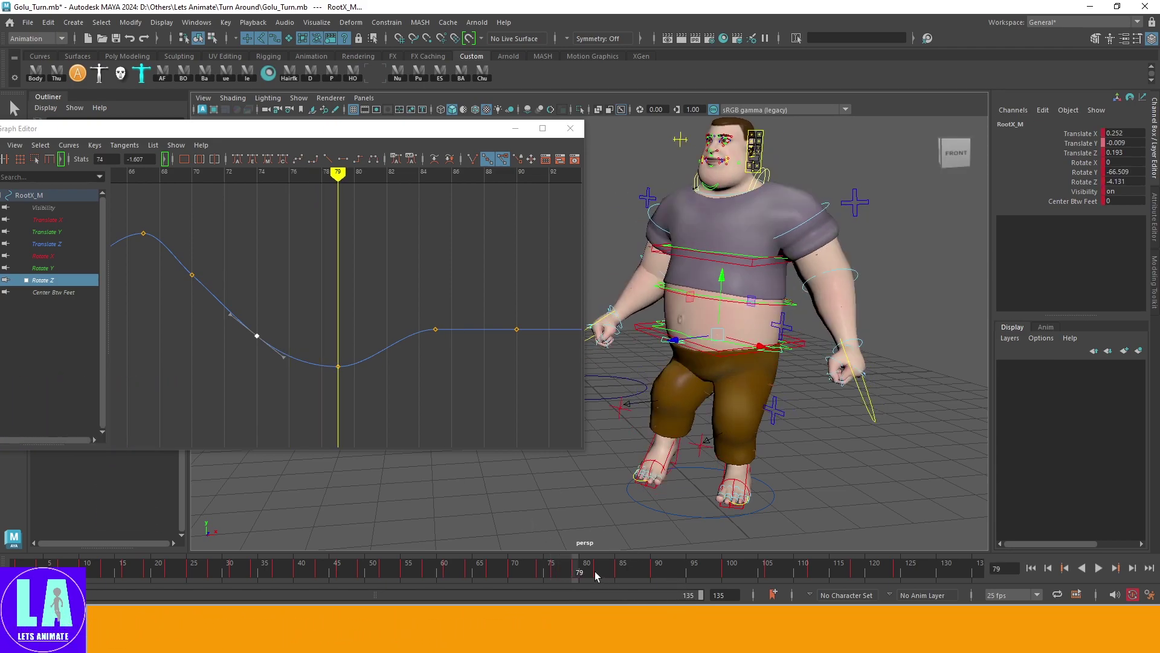
drag(595, 576, 602, 575)
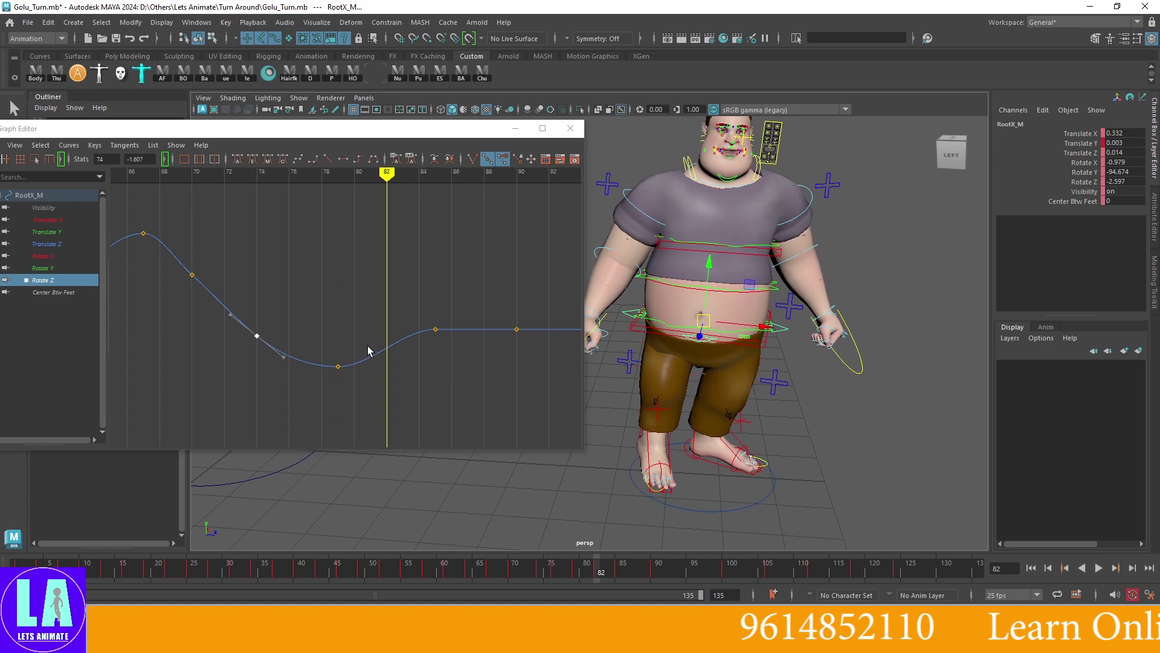
drag(615, 574, 622, 574)
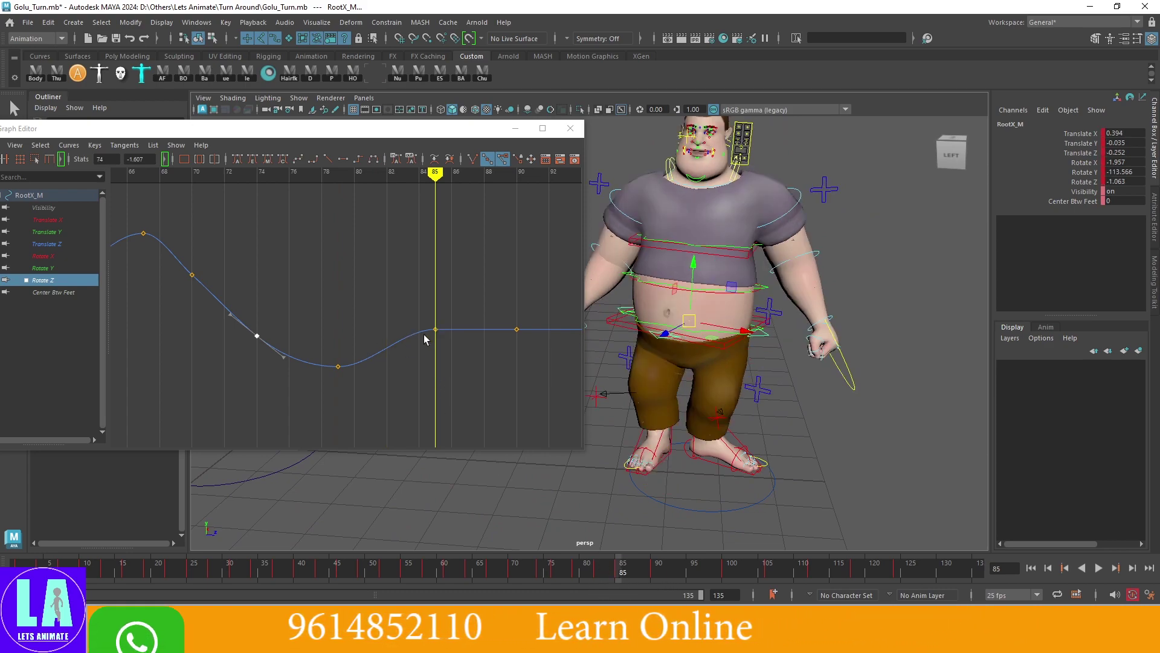
click(435, 329)
middle_drag(446, 356, 461, 380)
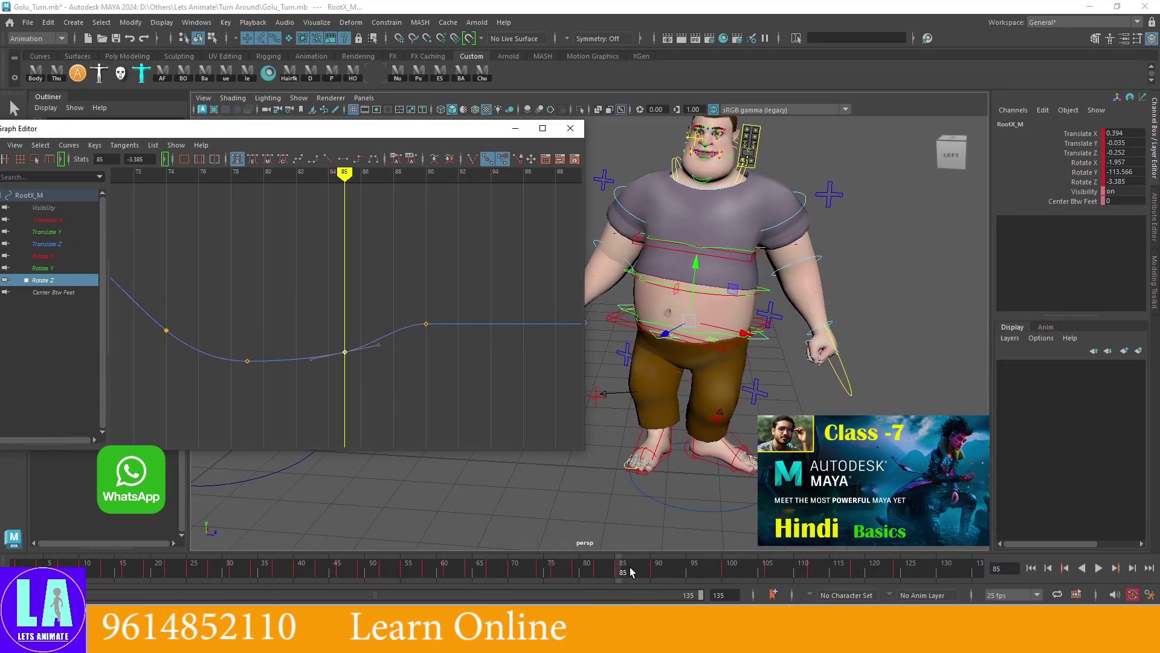
mouse_move(623, 574)
mouse_down()
mouse_move(657, 579)
mouse_move(635, 579)
mouse_up()
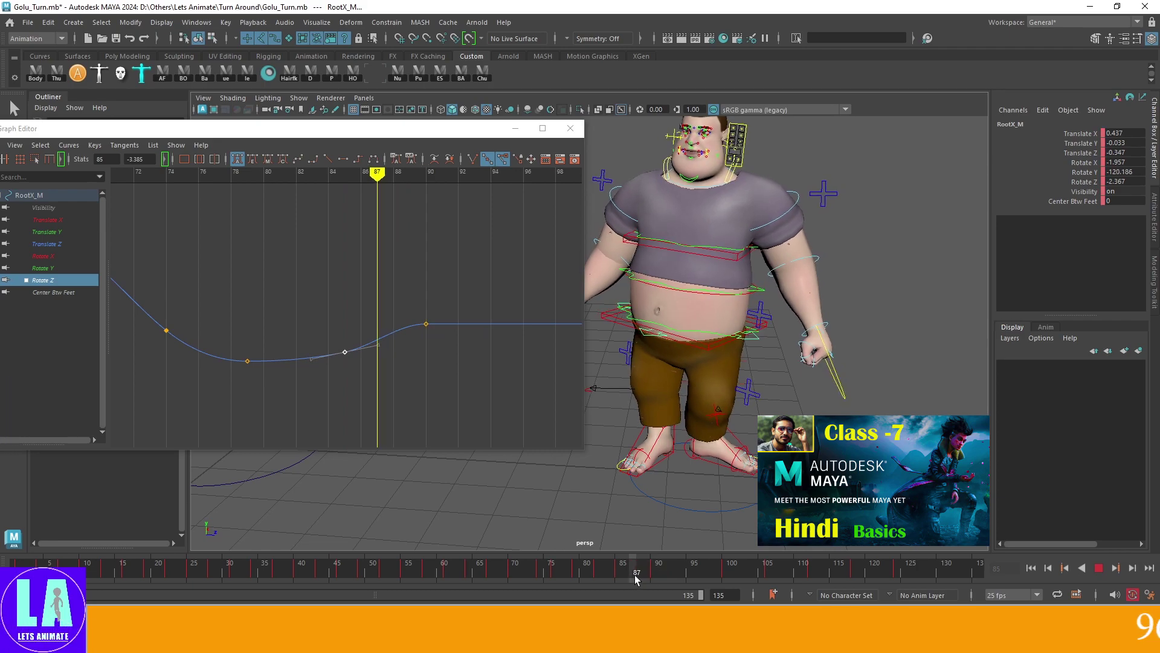
click(659, 446)
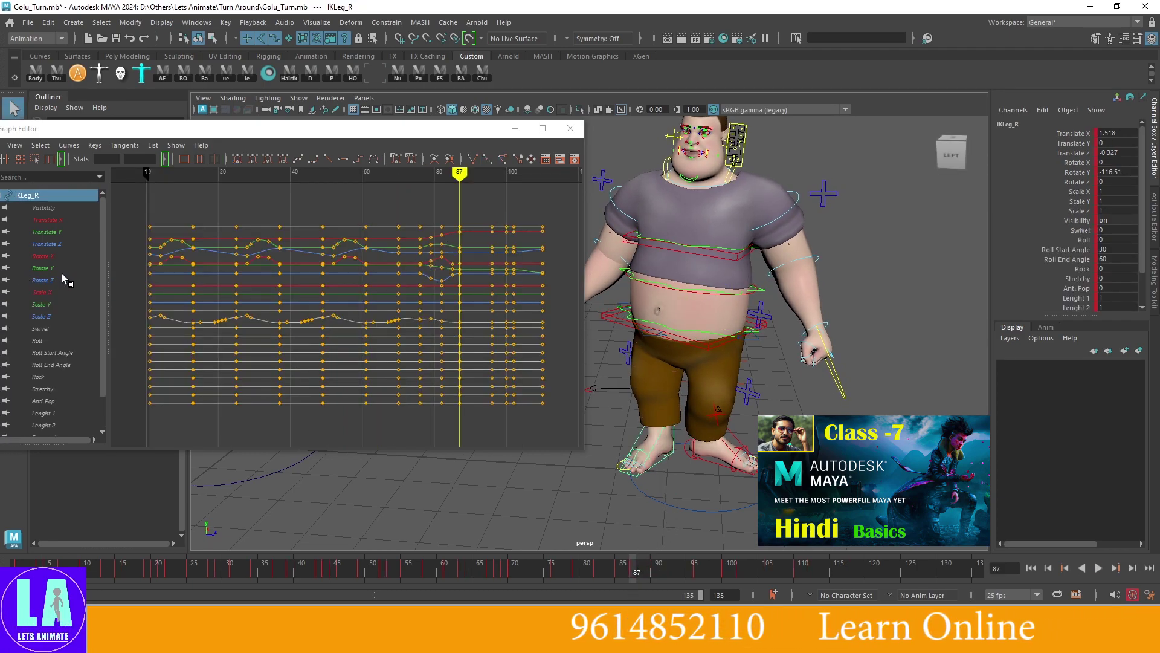
Select RootX_M, isolate its Rotate Z curve, and replay the turn from the front
click(753, 340)
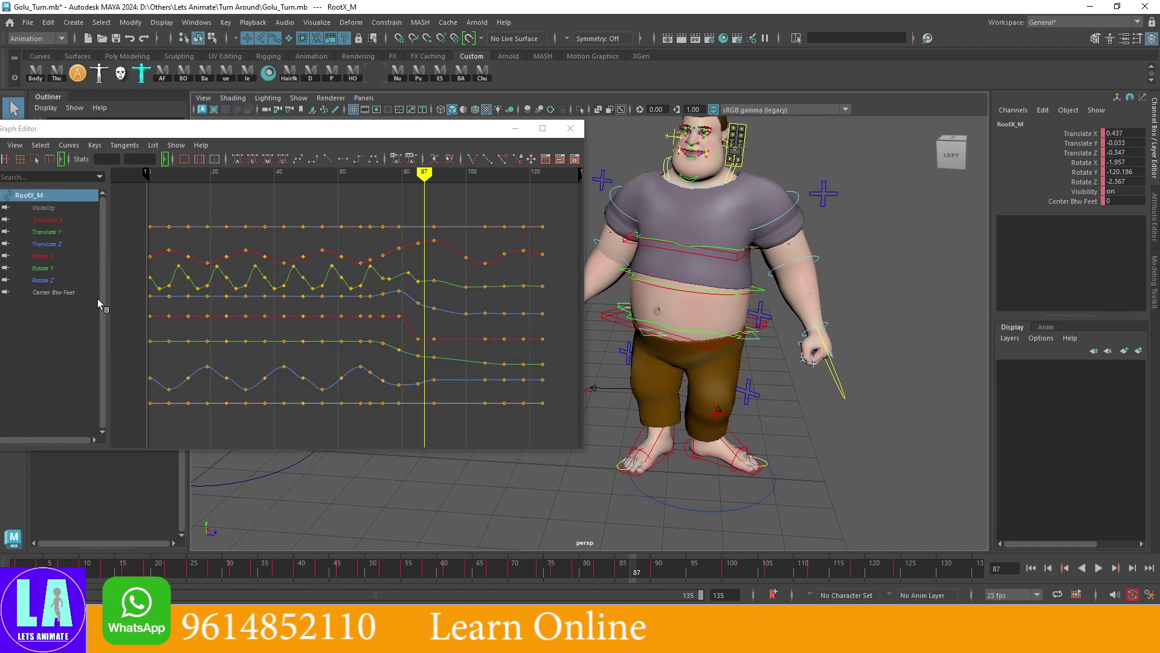
click(47, 280)
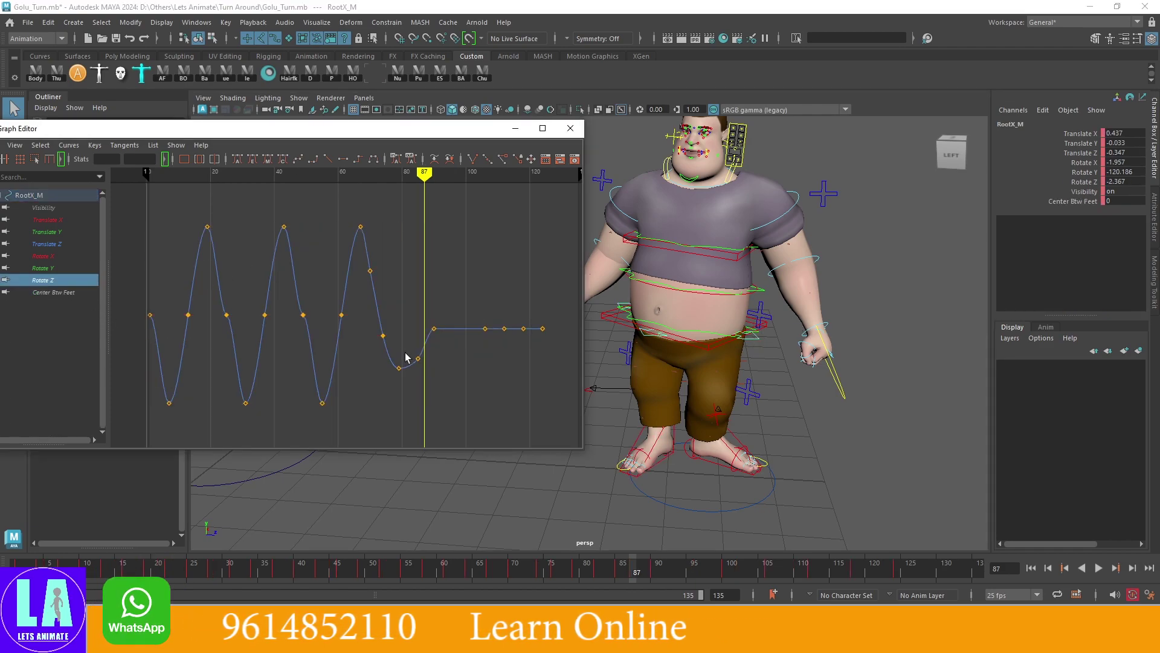
click(417, 359)
key(f)
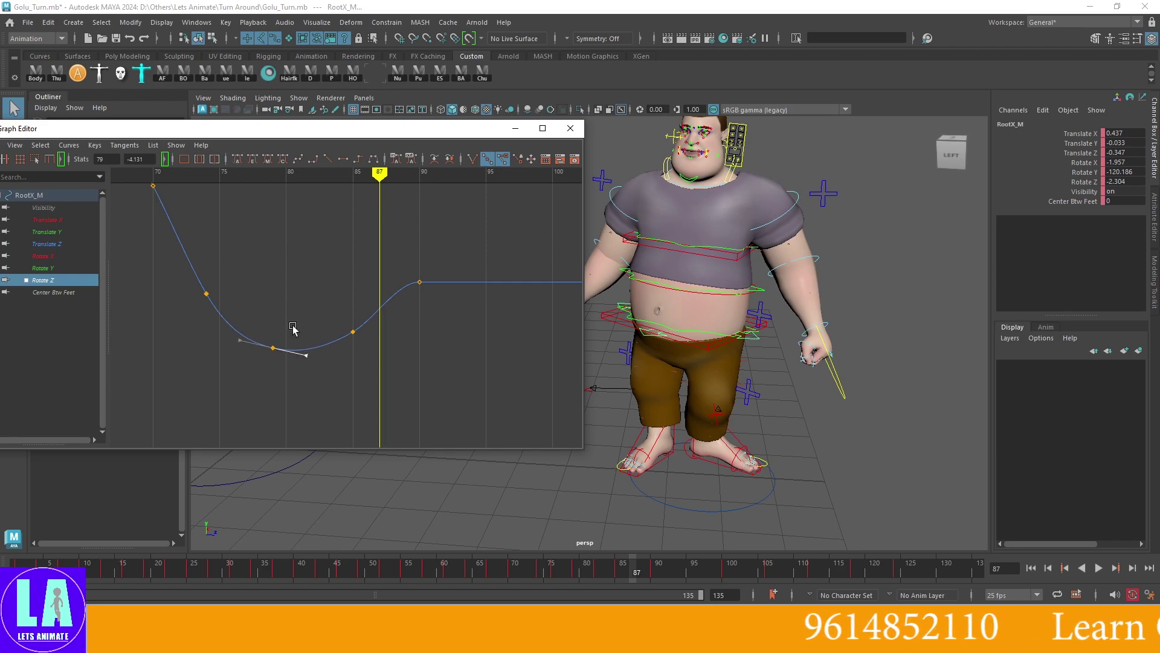
click(518, 571)
key(alt+v)
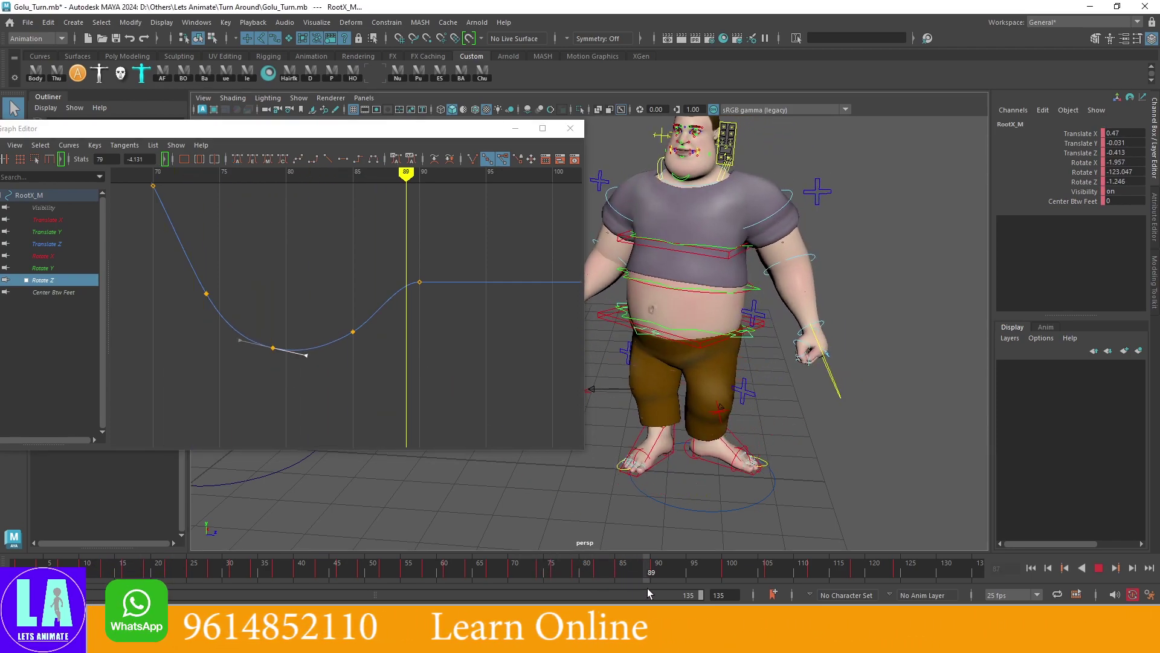
key(alt+v)
scroll(762, 434, up, 3)
alt+drag(763, 434, 868, 443)
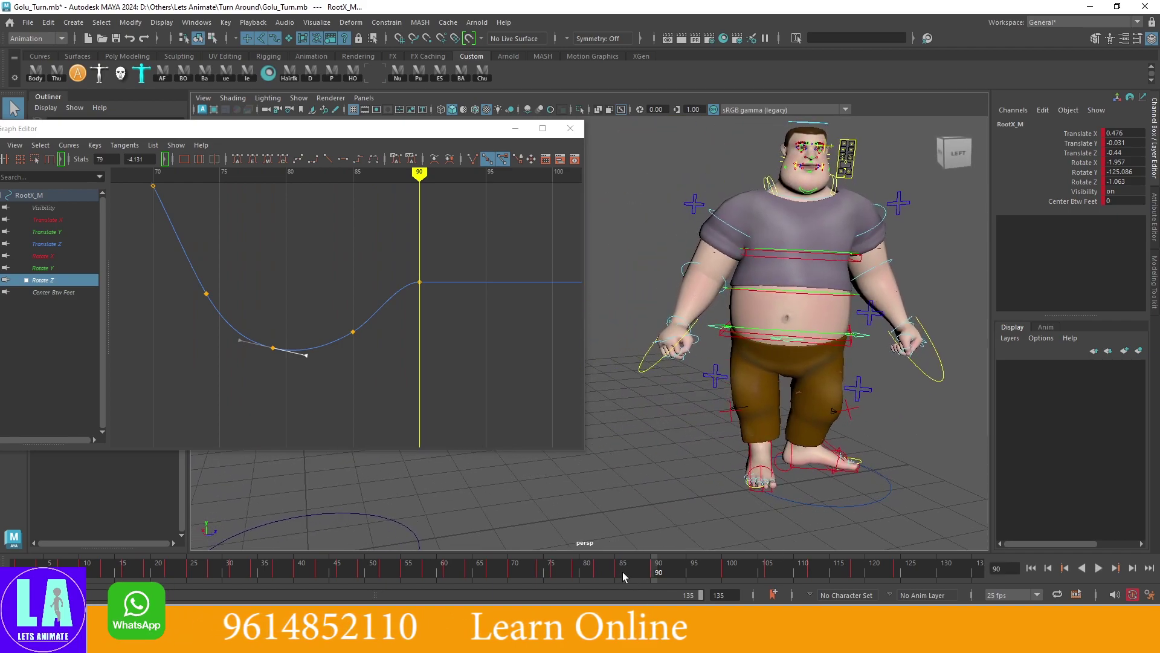
click(630, 574)
key(alt+v)
key(alt+v)
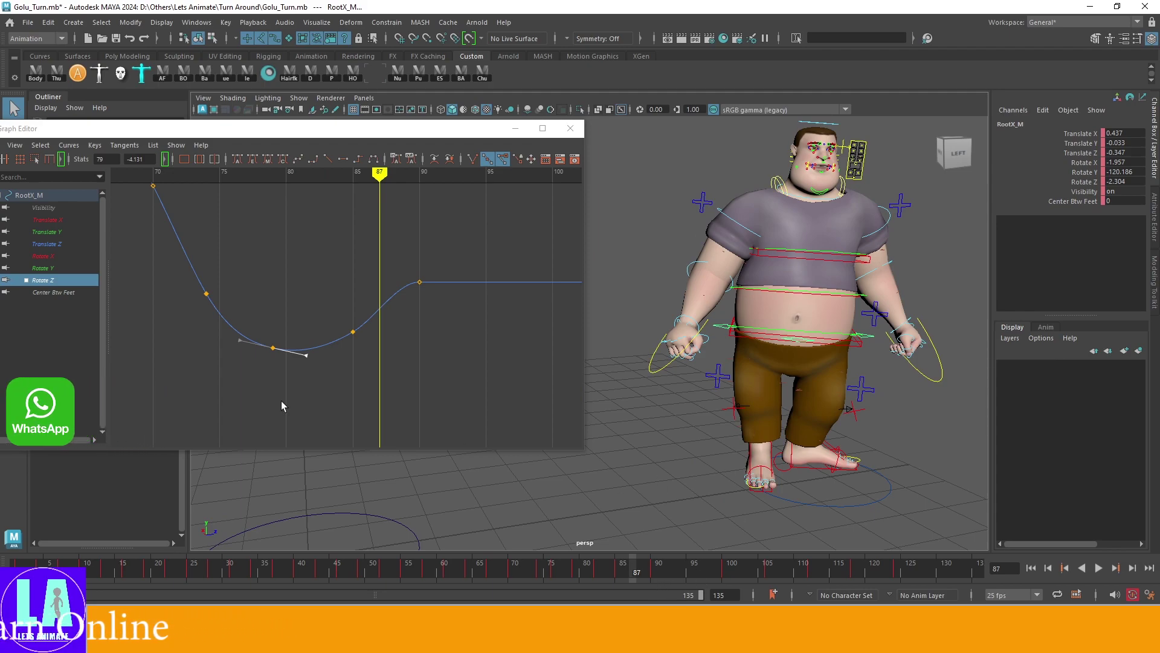
Raise the root's Rotate Z keys at frames 85 and 90 and check the sway
drag(332, 316, 375, 349)
mouse_move(375, 349)
shift+middle_down()
mouse_move(393, 335)
mouse_move(386, 355)
shift+middle_up()
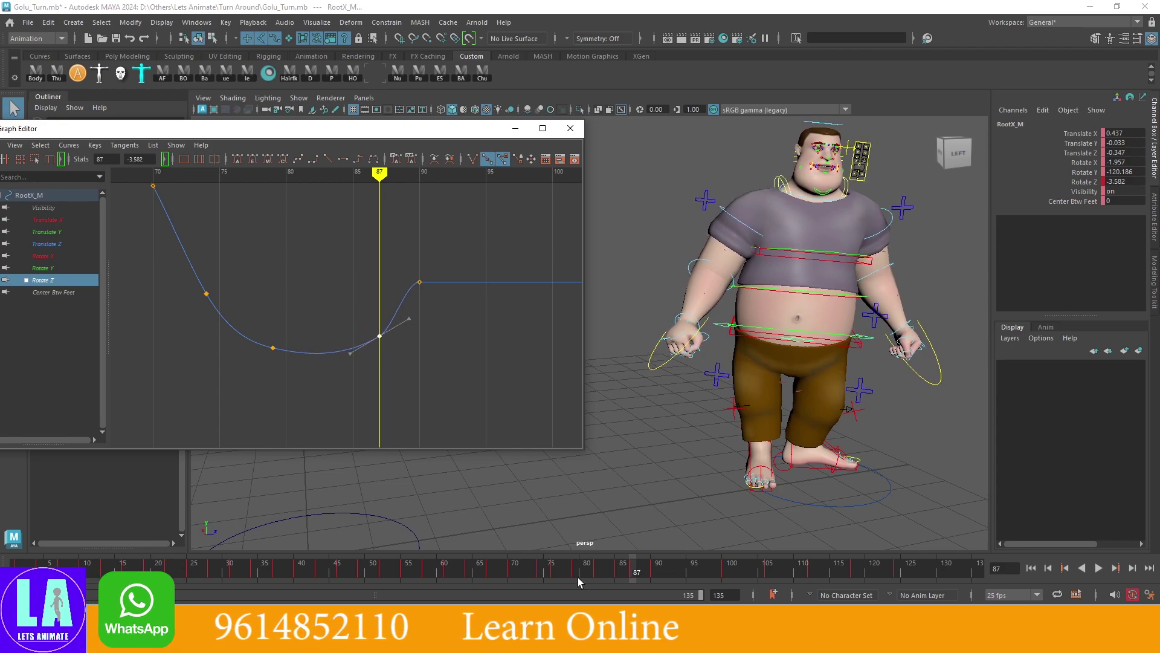
mouse_move(578, 577)
mouse_down()
mouse_move(695, 577)
mouse_move(658, 577)
mouse_up()
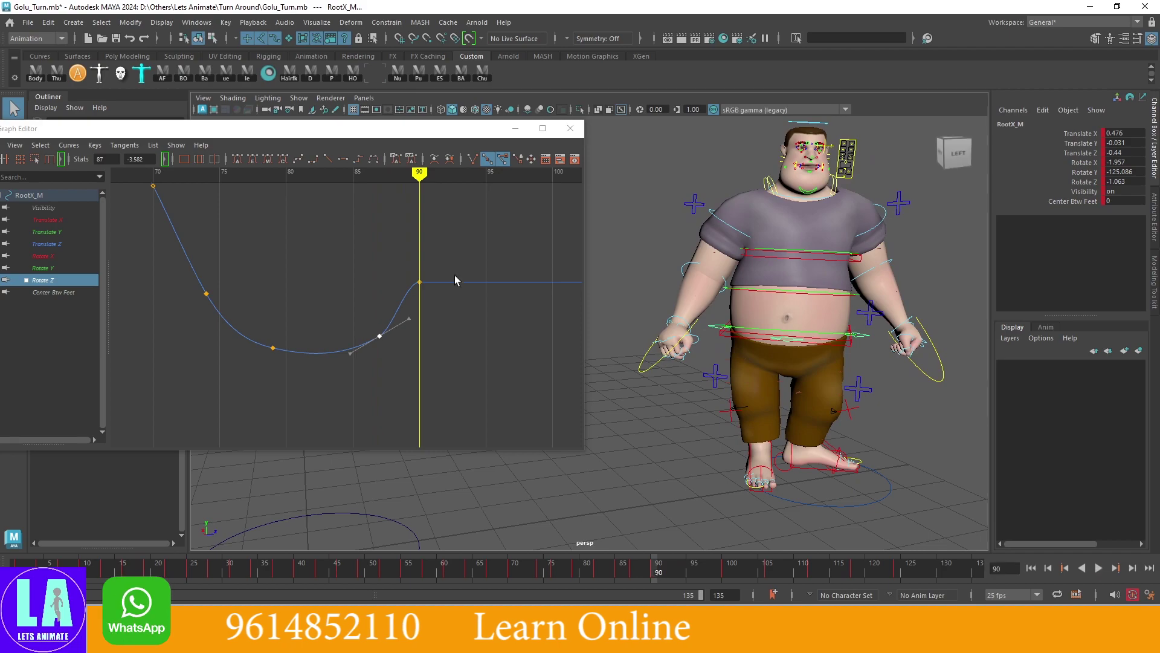
drag(400, 252, 430, 302)
shift+middle_drag(450, 298, 451, 264)
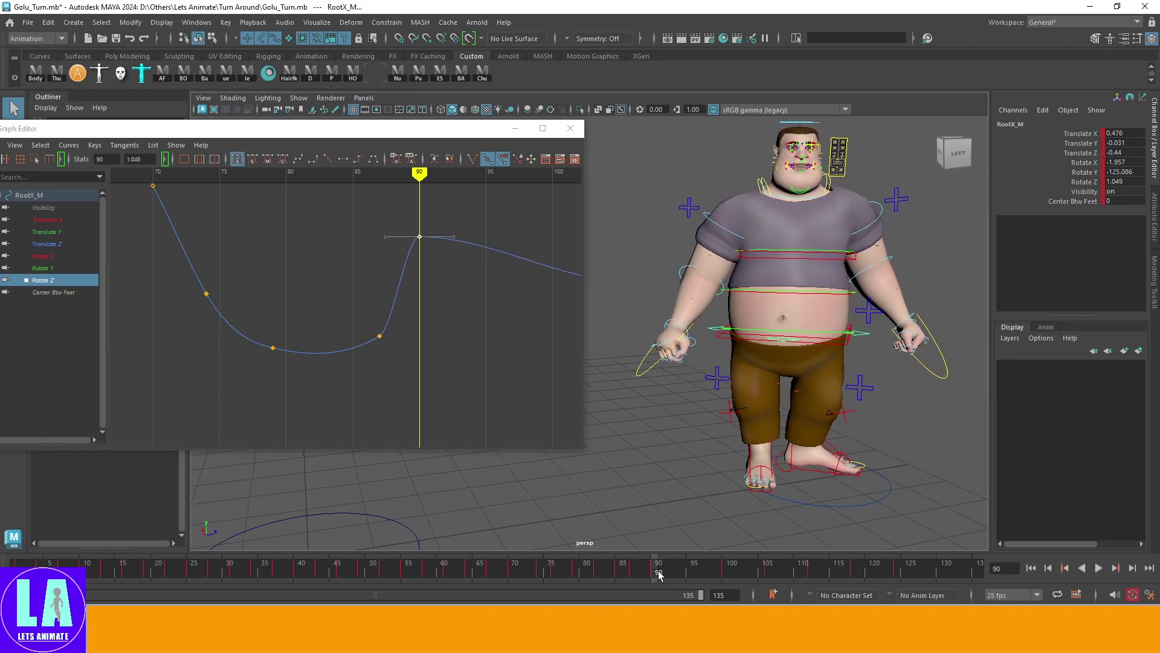
drag(658, 574, 725, 571)
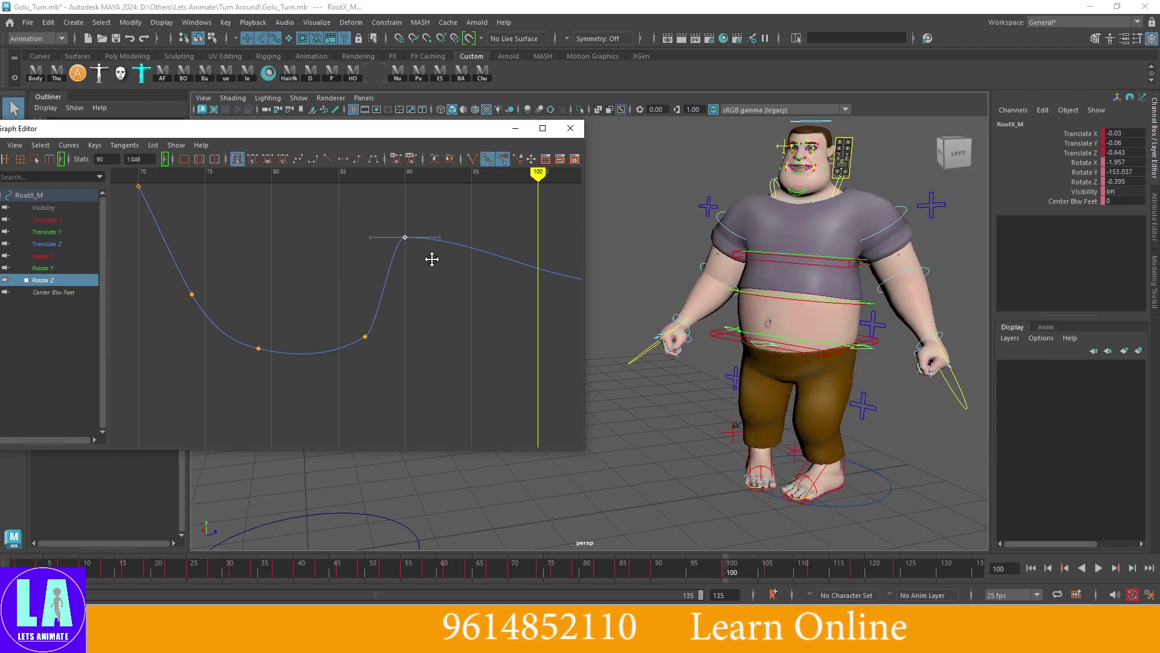
Raise the frame-100 Rotate Z key to about 4.222 and close the Graph Editor
alt+middle_drag(557, 272, 474, 294)
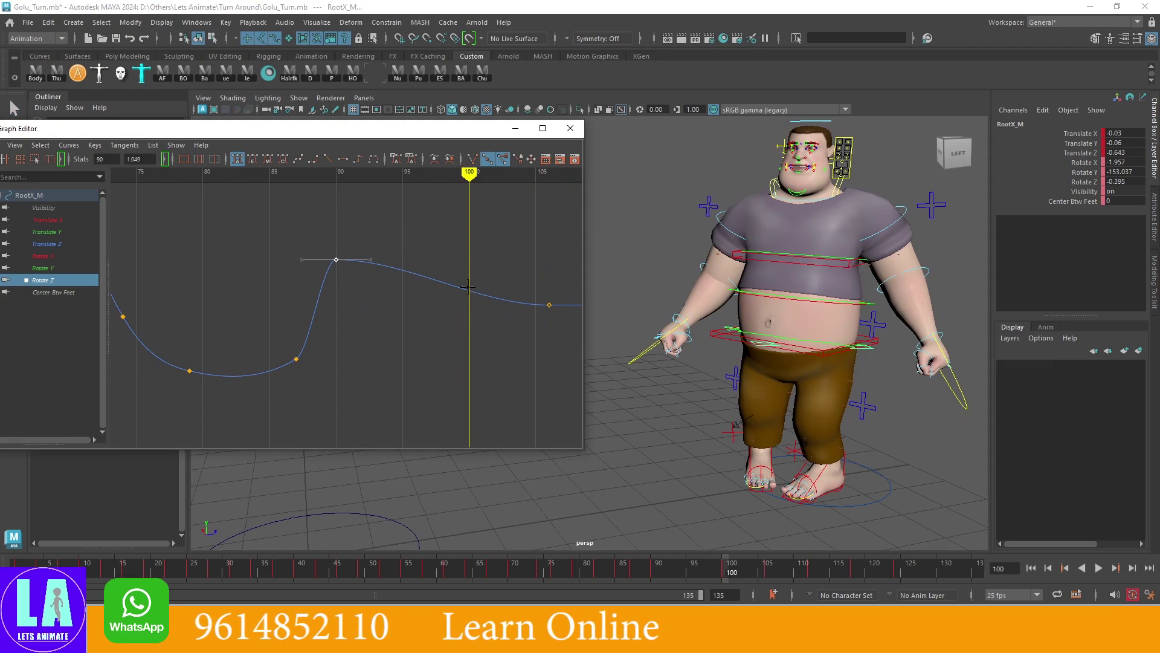
shift+middle_drag(491, 343, 493, 265)
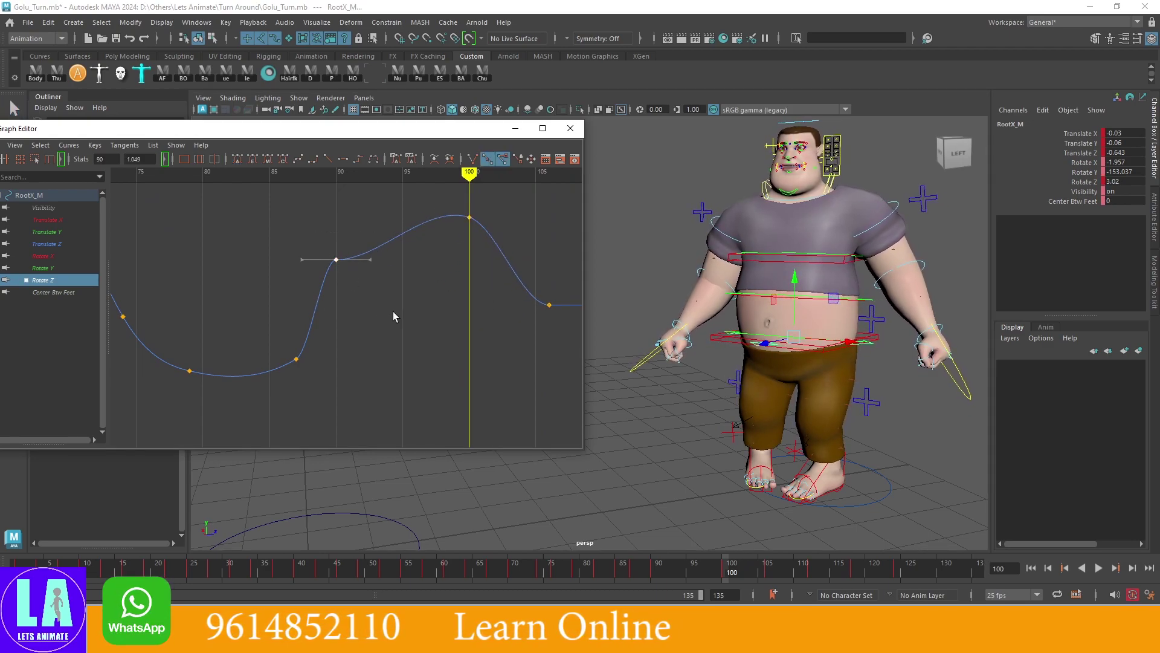
alt+right_drag(393, 317, 401, 327)
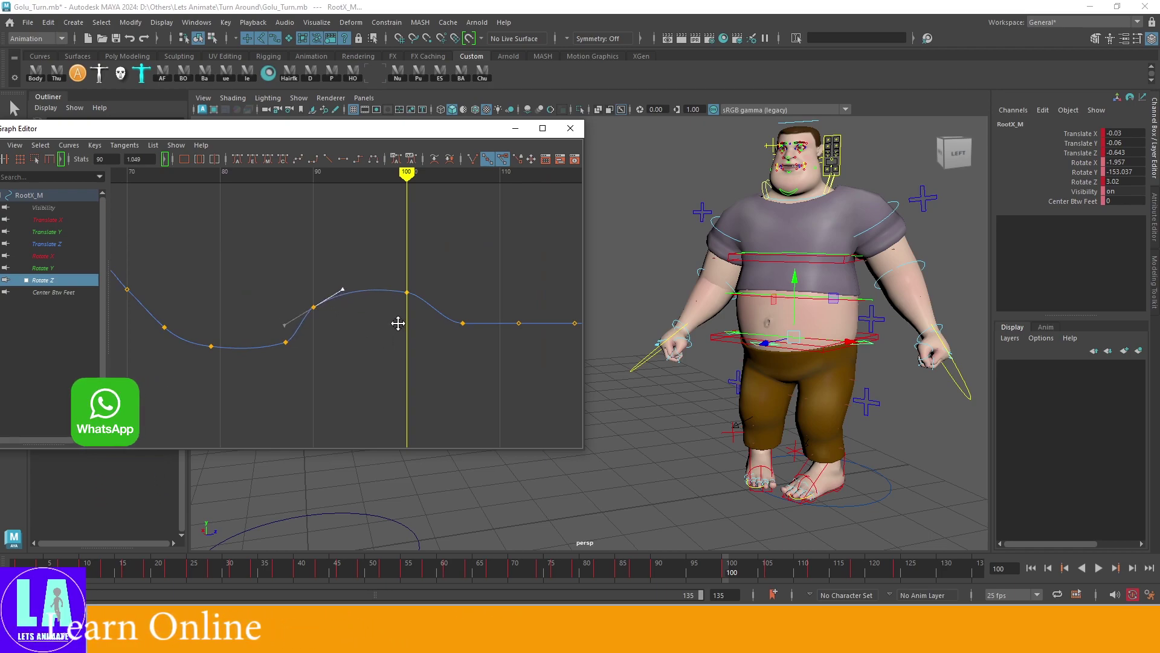
click(396, 303)
shift+middle_drag(416, 345, 414, 327)
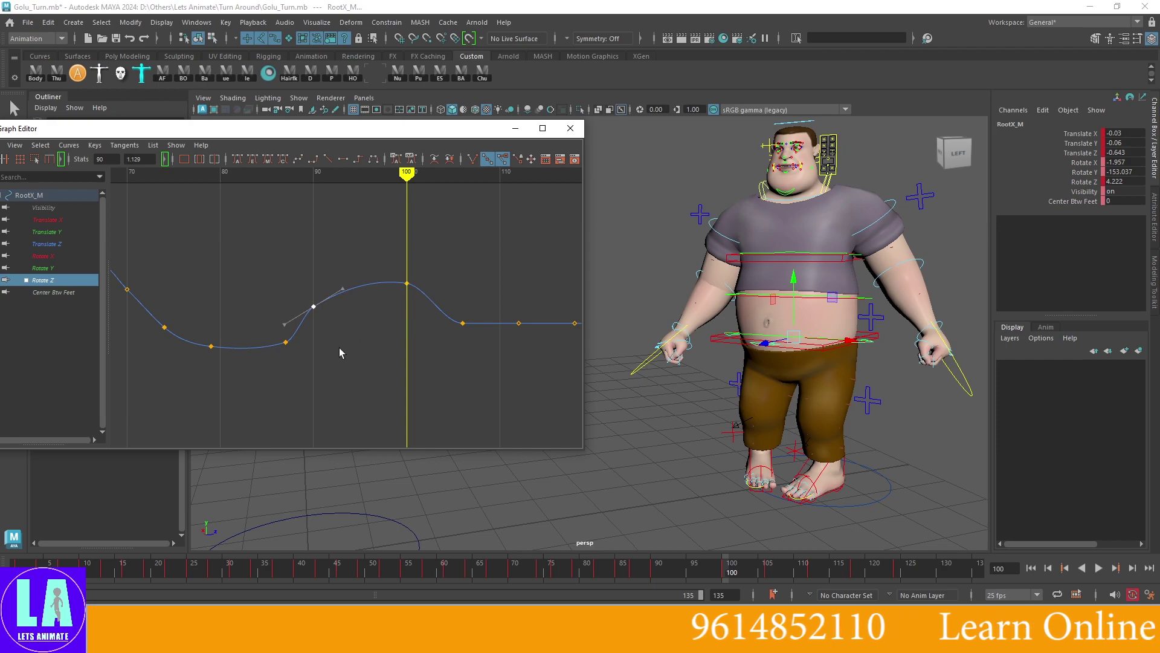
click(407, 283)
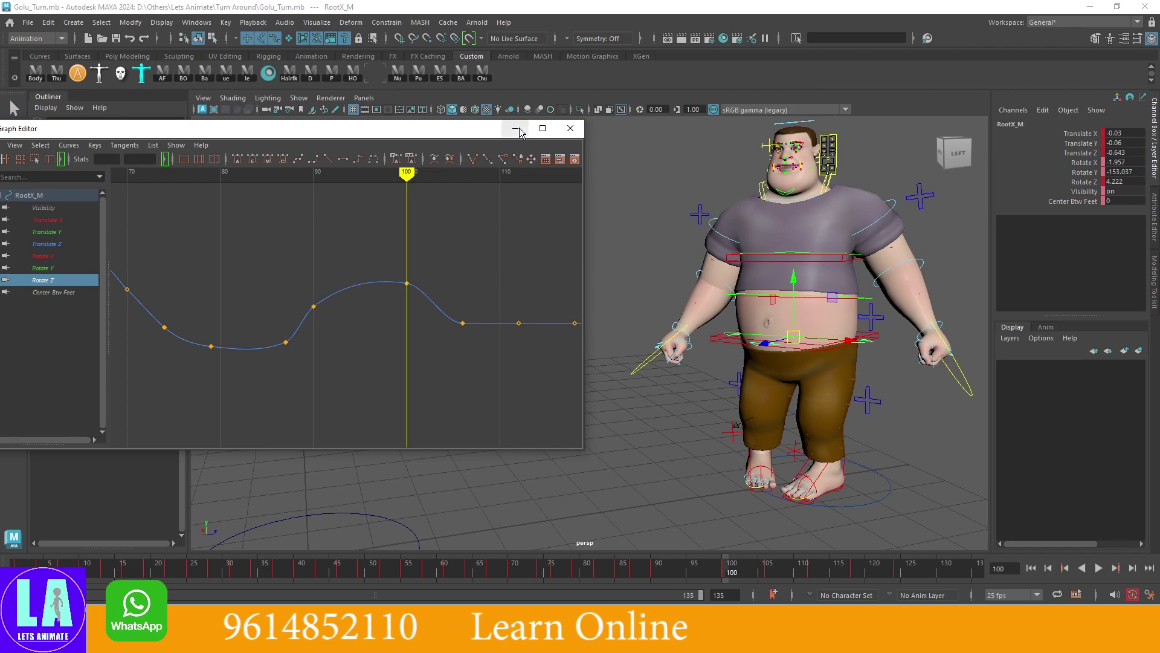
click(571, 127)
scroll(629, 378, down, 3)
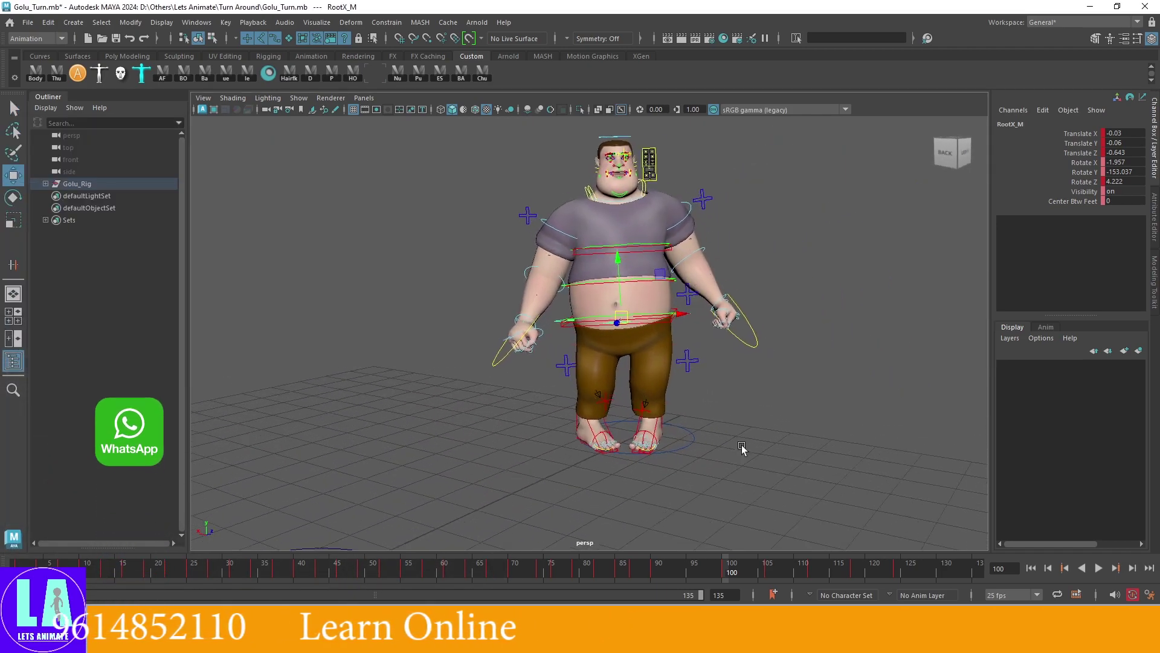
drag(441, 571, 488, 571)
mouse_move(544, 471)
alt+mouse_down()
mouse_move(709, 478)
mouse_move(725, 439)
alt+mouse_up()
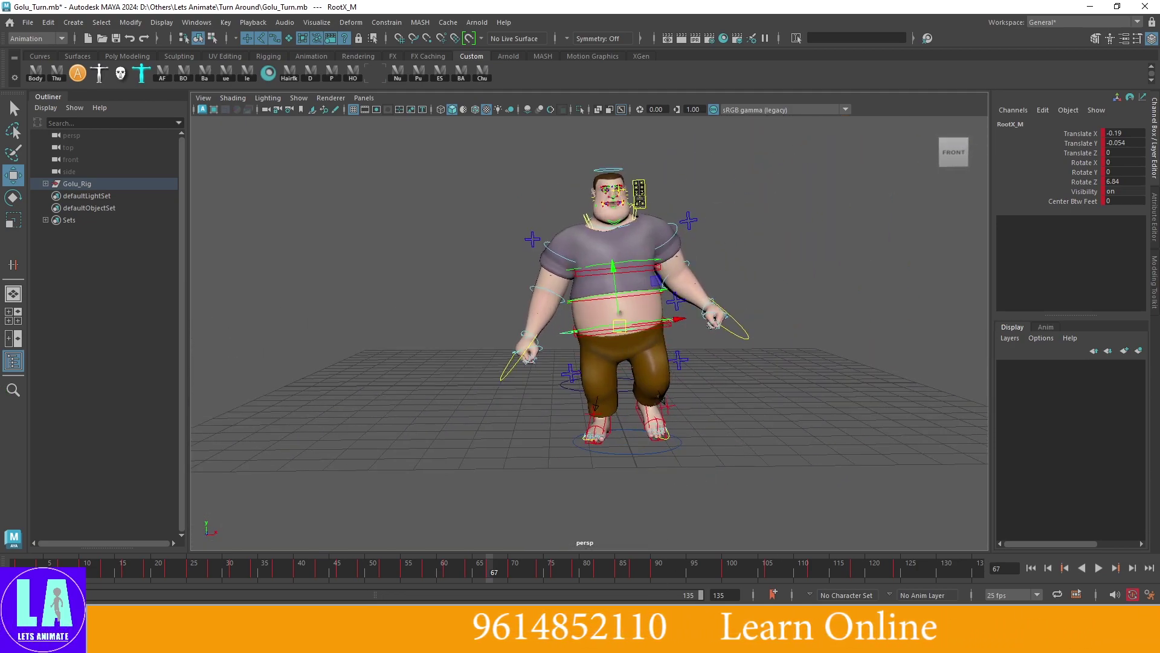
drag(440, 580, 593, 578)
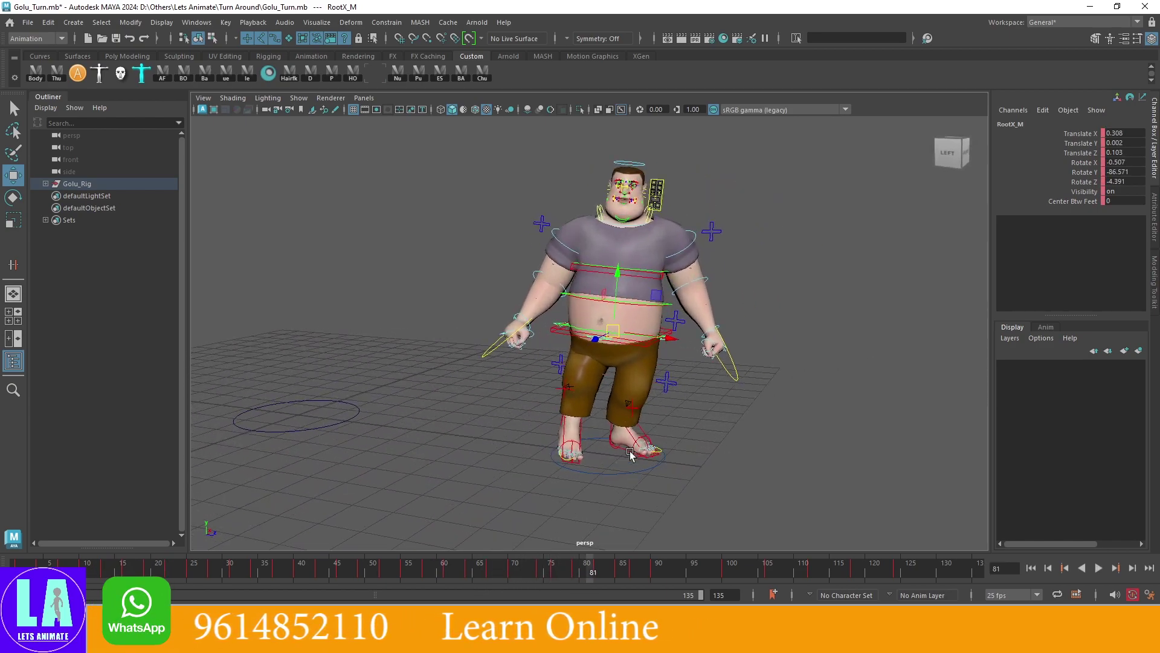
mouse_move(658, 563)
mouse_down()
mouse_move(565, 573)
mouse_move(674, 599)
mouse_up()
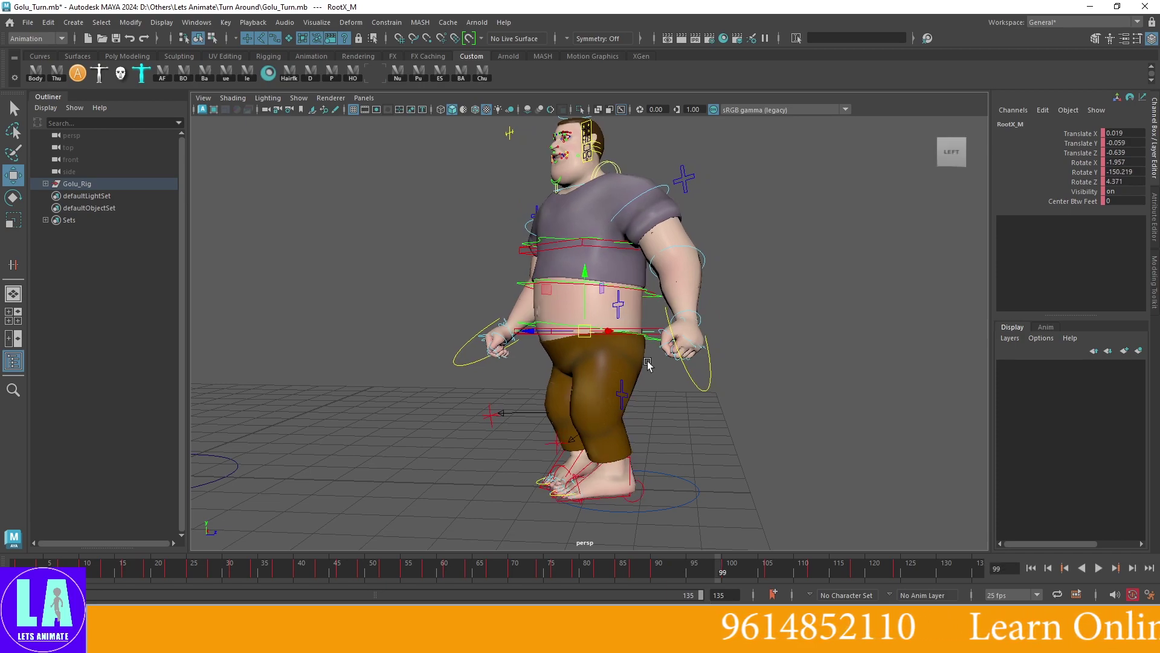
mouse_move(648, 364)
alt+mouse_down()
mouse_move(598, 383)
mouse_move(650, 546)
alt+mouse_up()
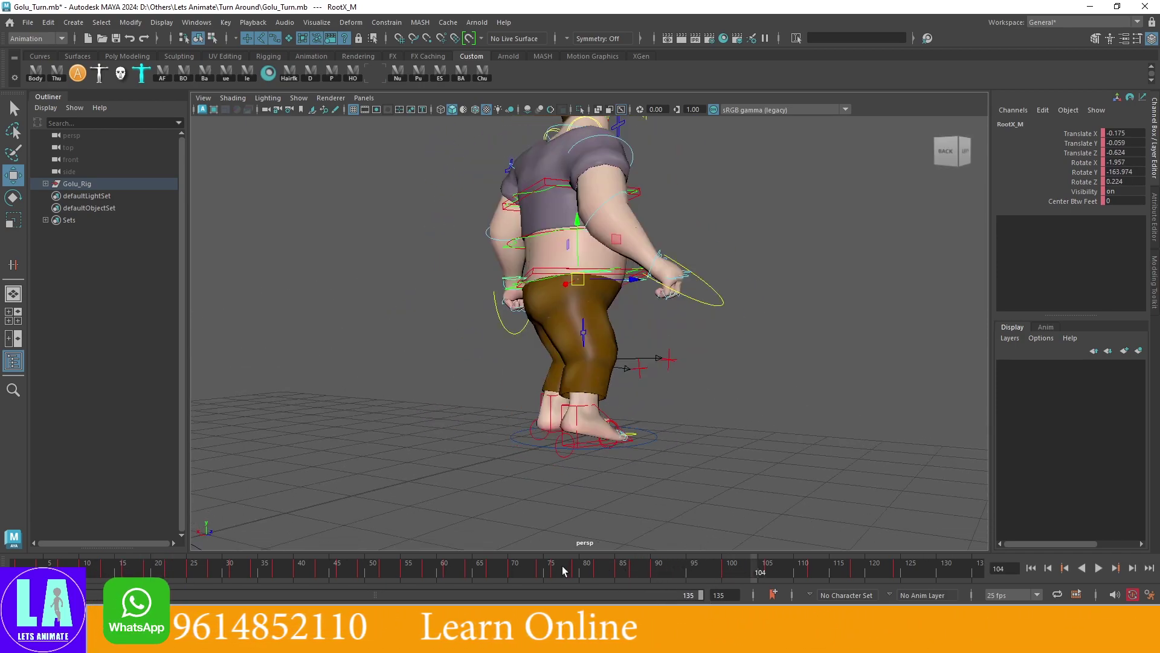
key(alt+v)
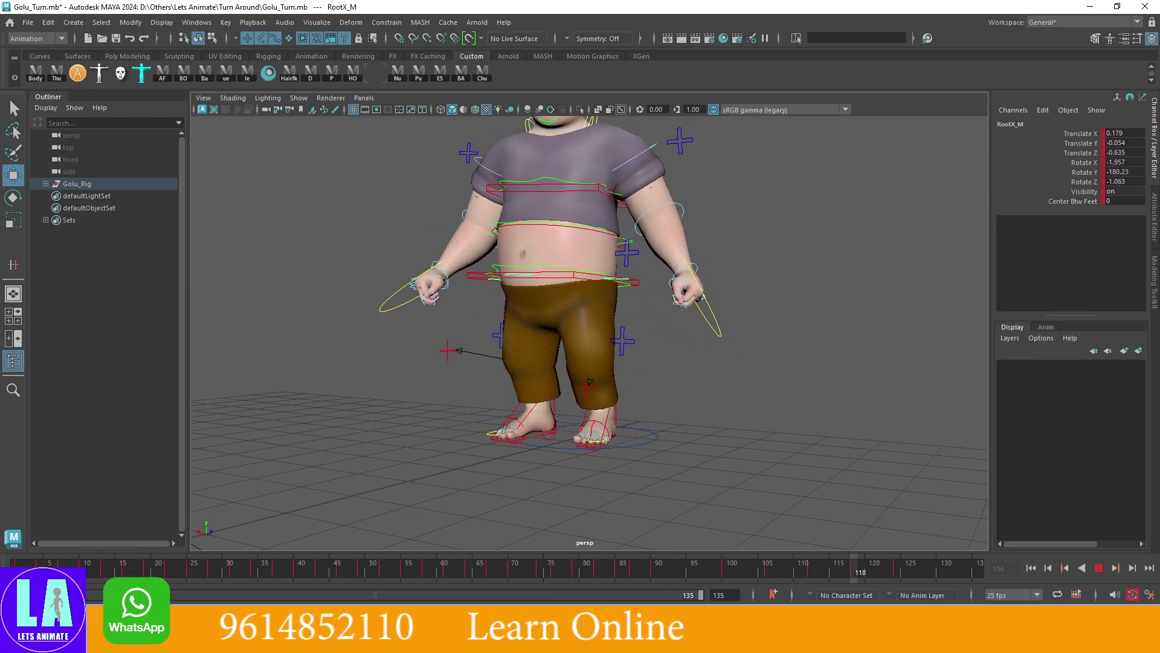
key(alt+v)
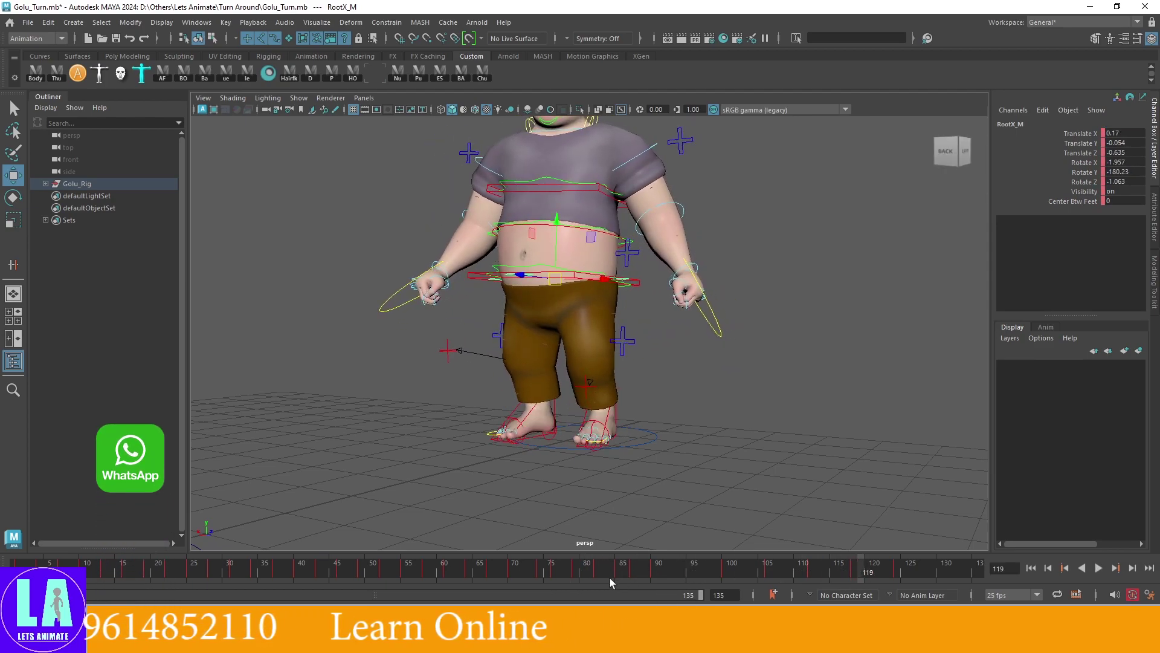
drag(610, 582, 889, 572)
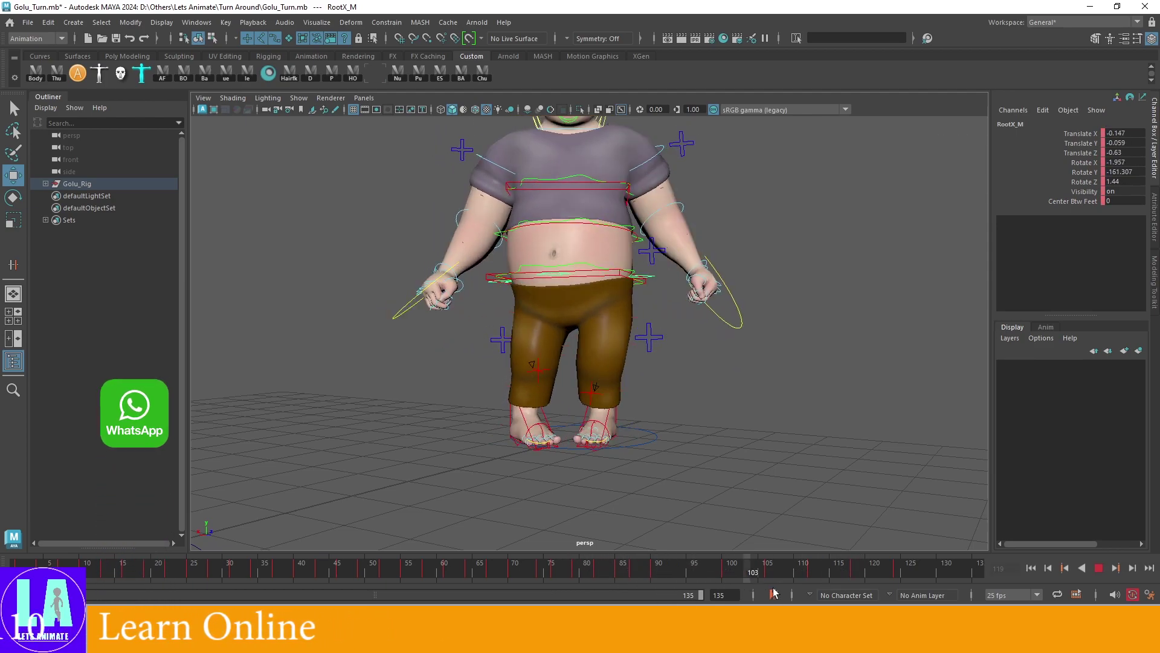
click(514, 579)
key(alt+v)
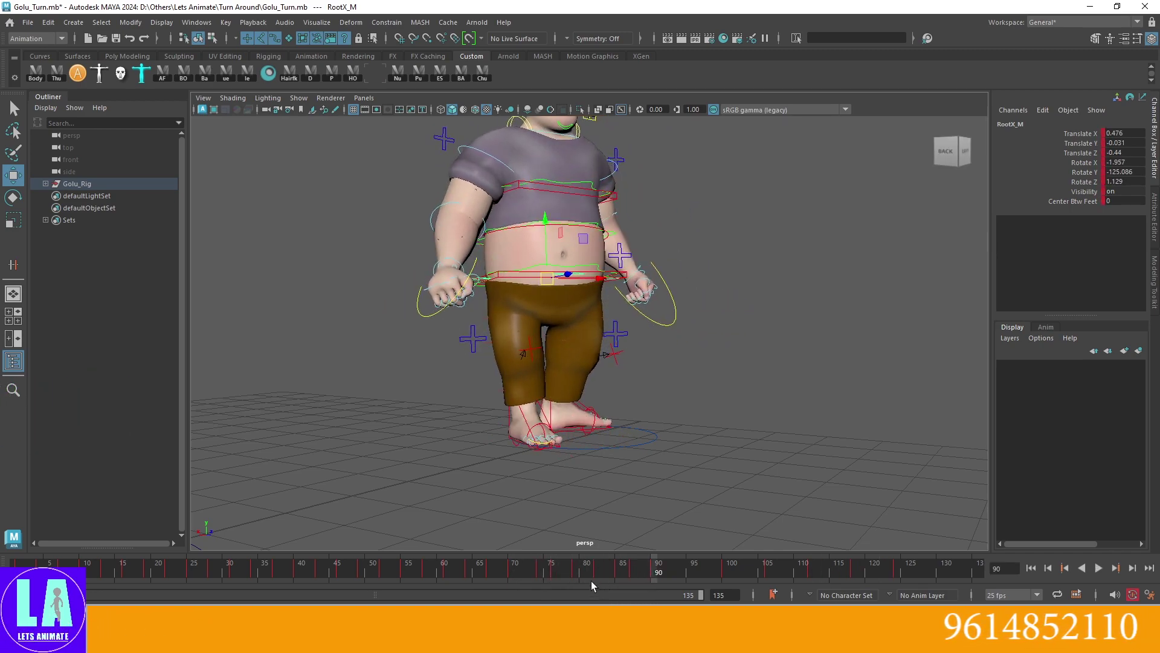
drag(592, 584, 594, 575)
key(alt+v)
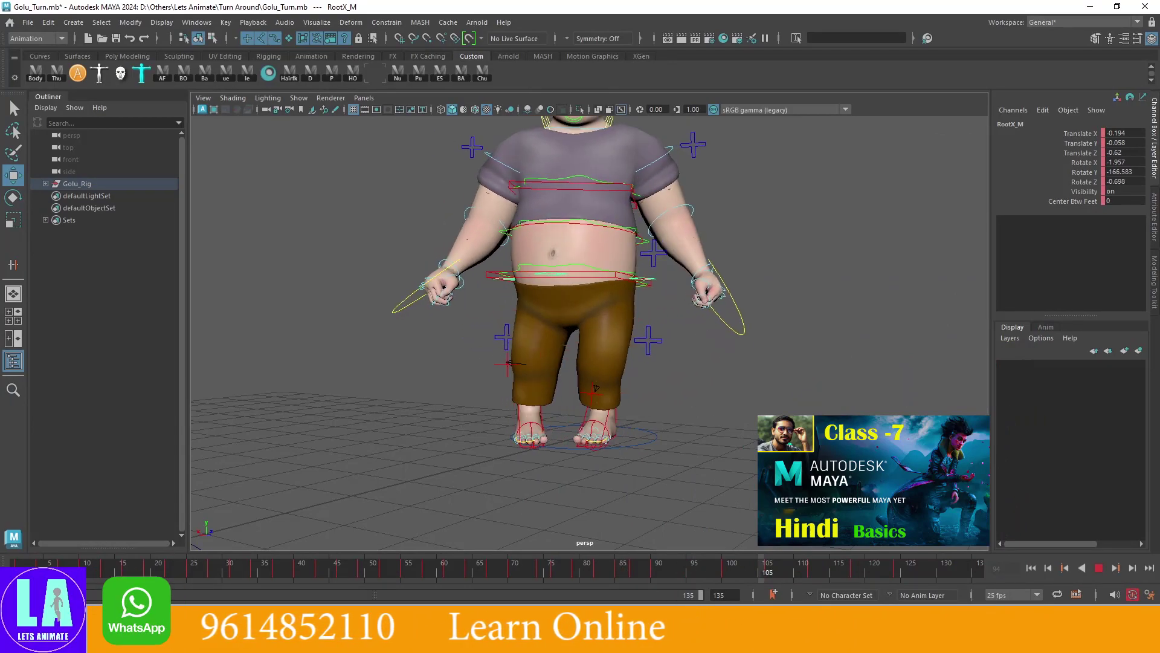
click(559, 577)
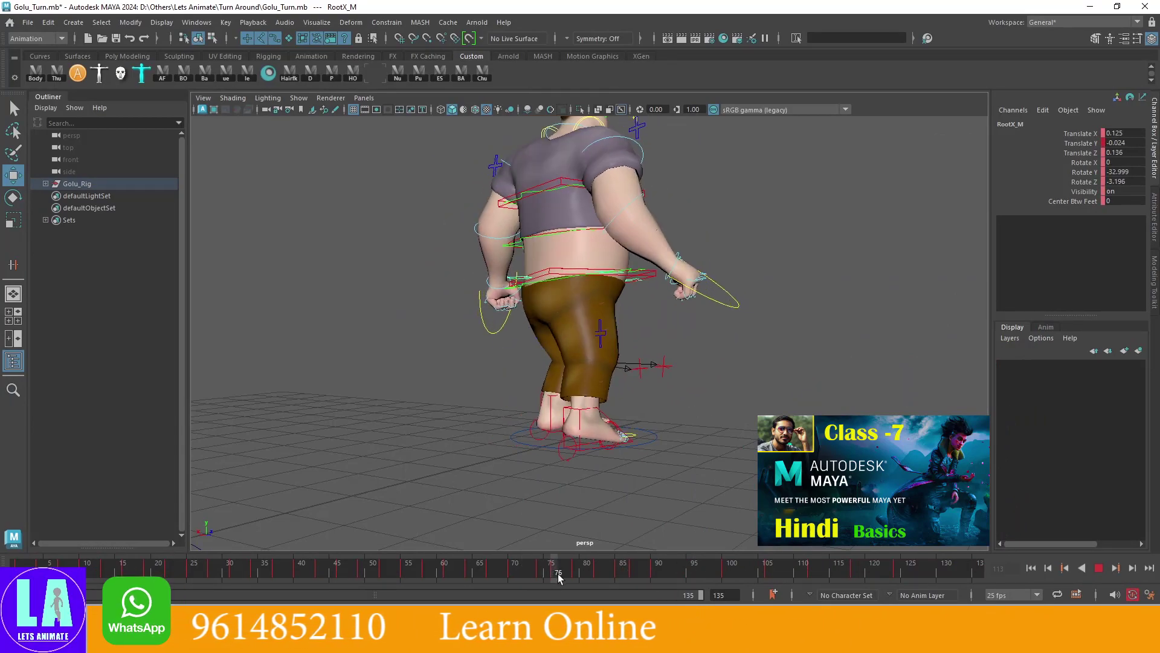
drag(559, 577, 678, 571)
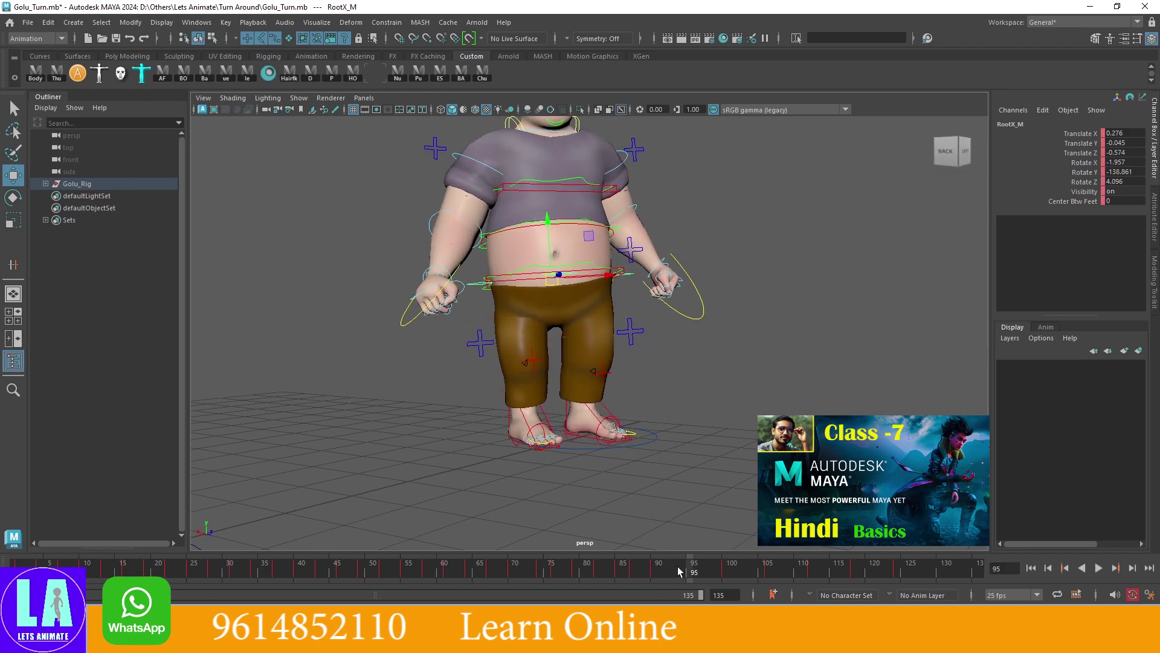
key(ctrl+z)
key(ctrl+z)
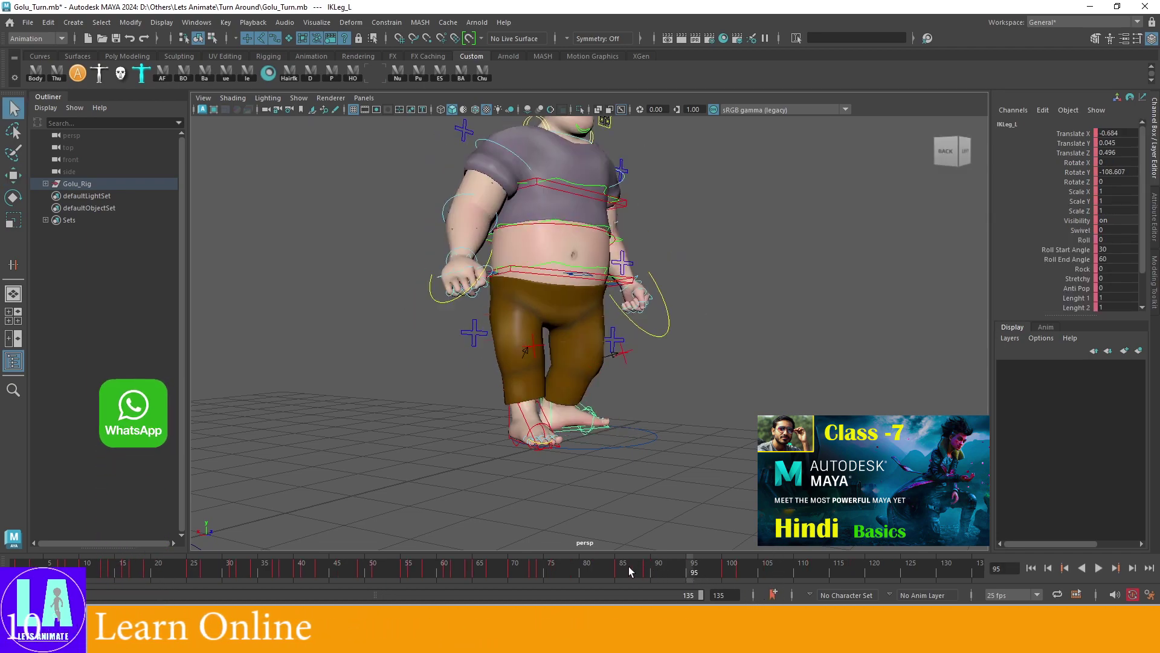
Replay the step from frame 78 to 104 to review the feet
click(629, 571)
key(alt+v)
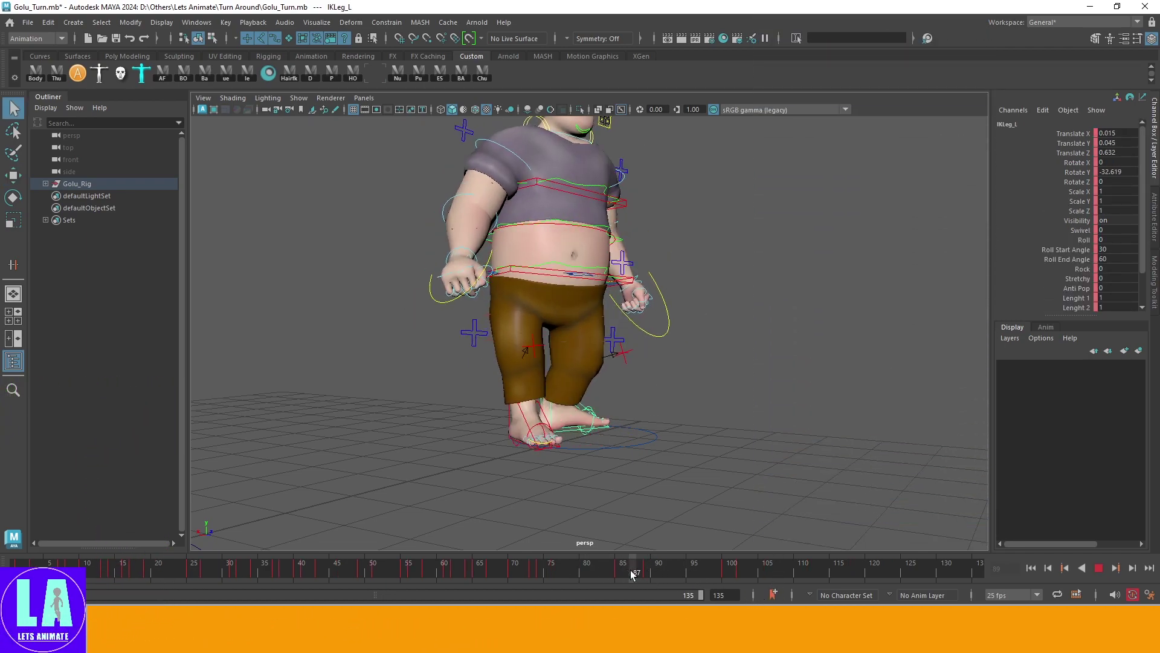
key(alt+v)
alt+drag(617, 441, 574, 440)
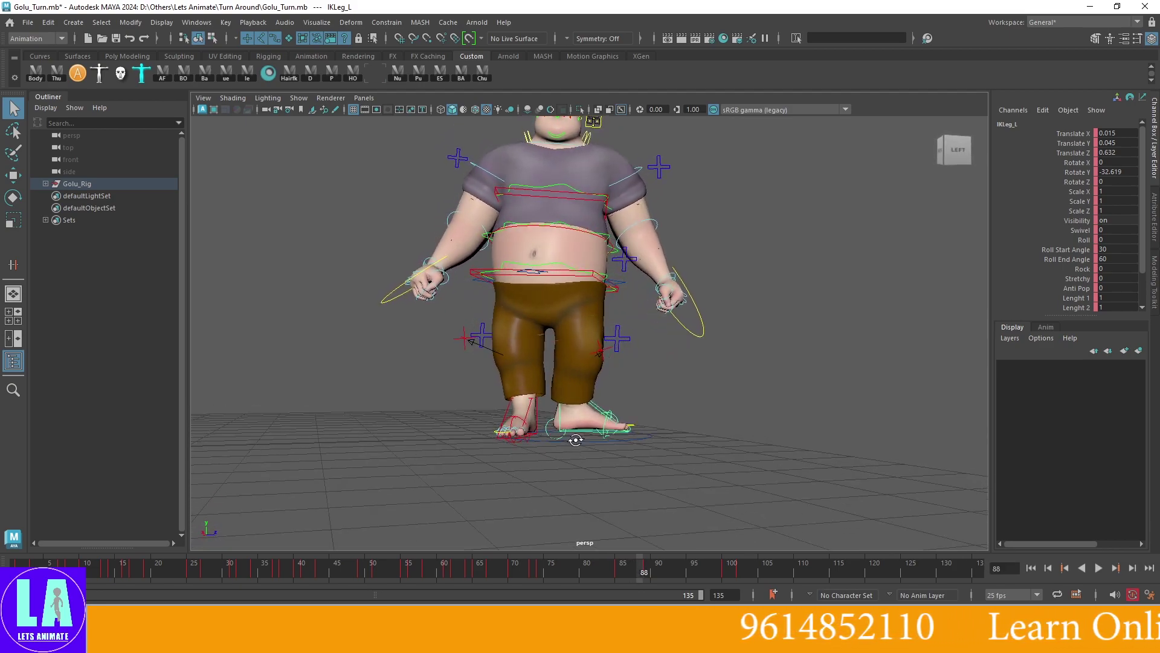
click(550, 571)
key(alt+v)
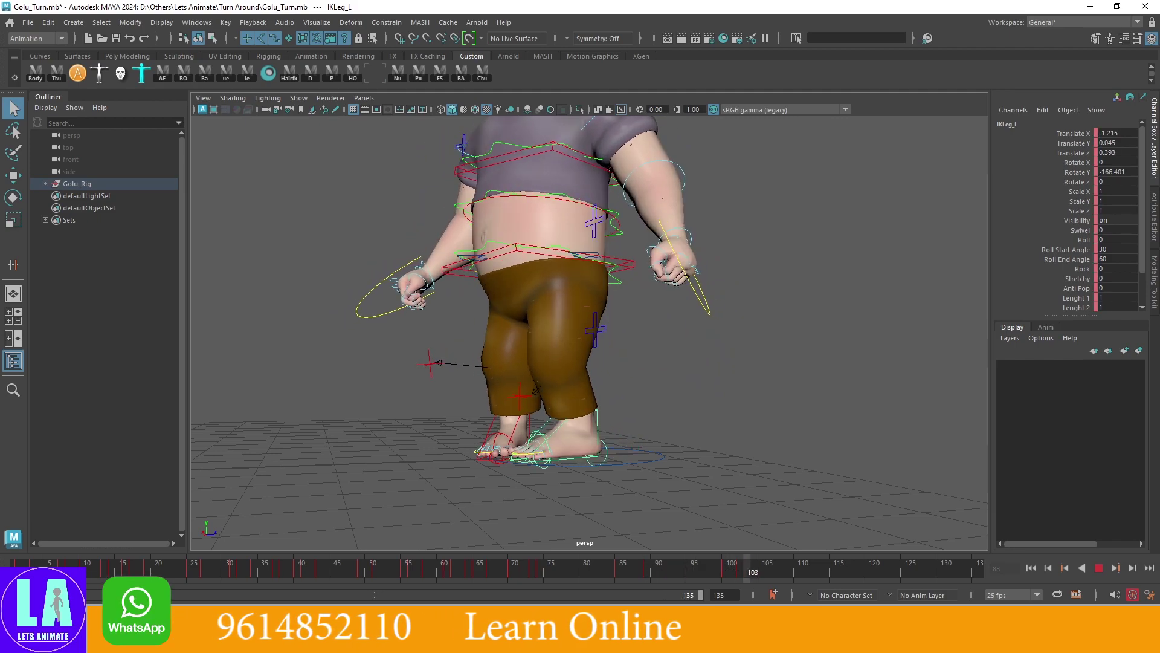
key(alt+v)
At frame 94, lift IKLeg_L slightly and tilt it to Rotate Z 14.593
click(687, 570)
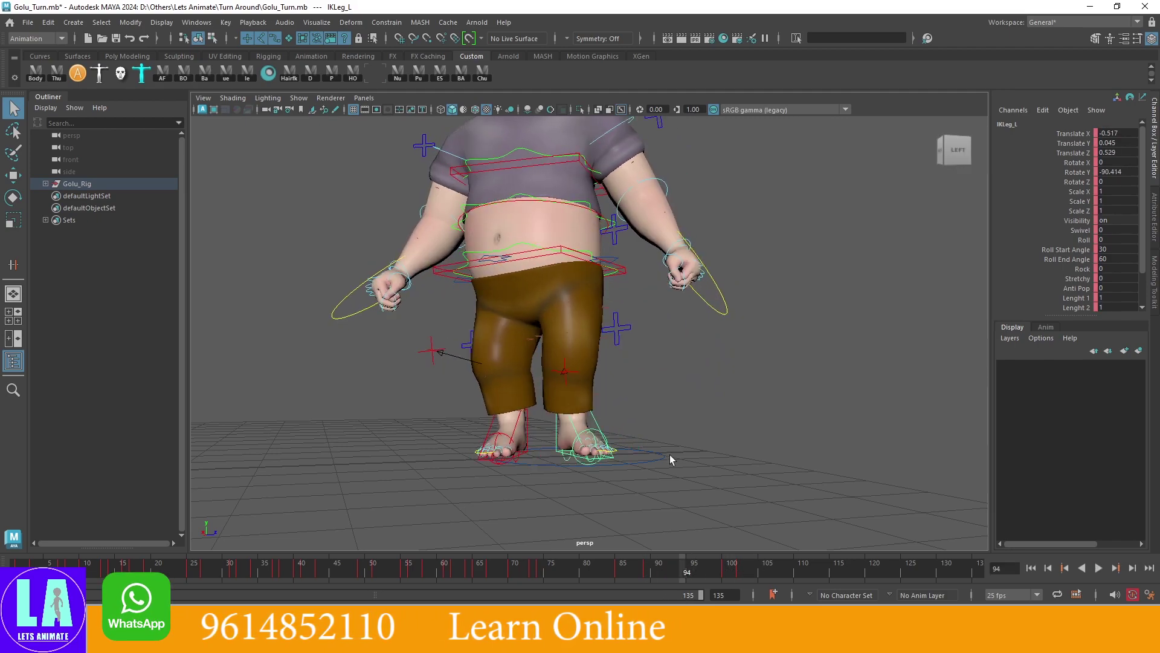
key(w)
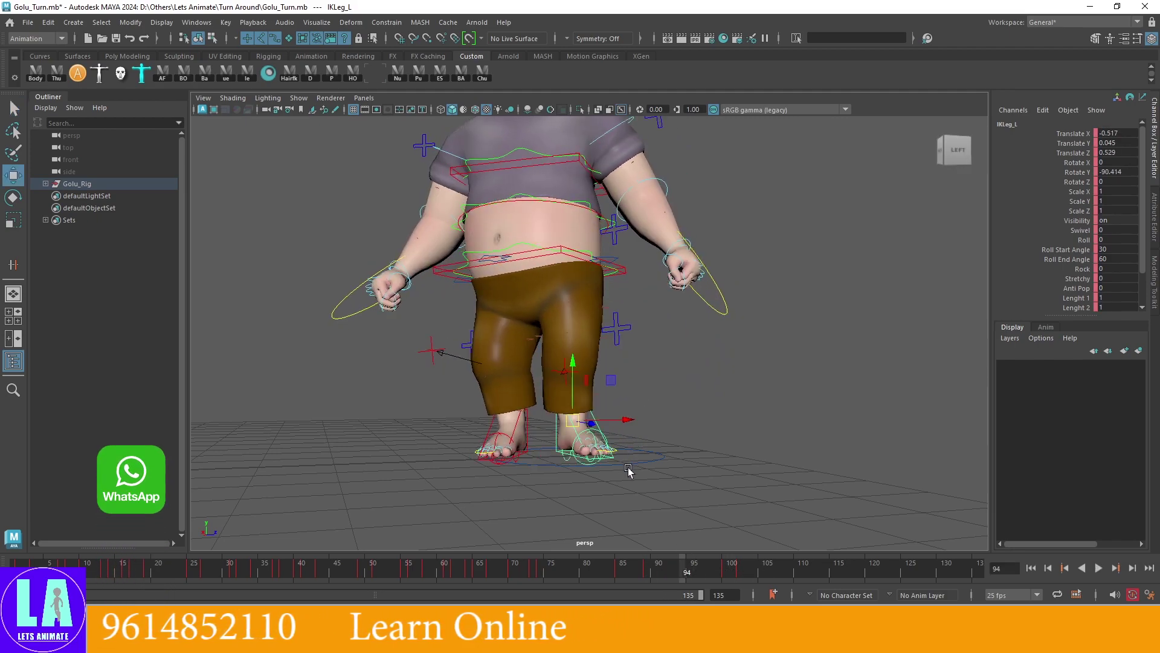
alt+drag(629, 469, 539, 465)
scroll(539, 465, up, 5)
drag(589, 314, 590, 296)
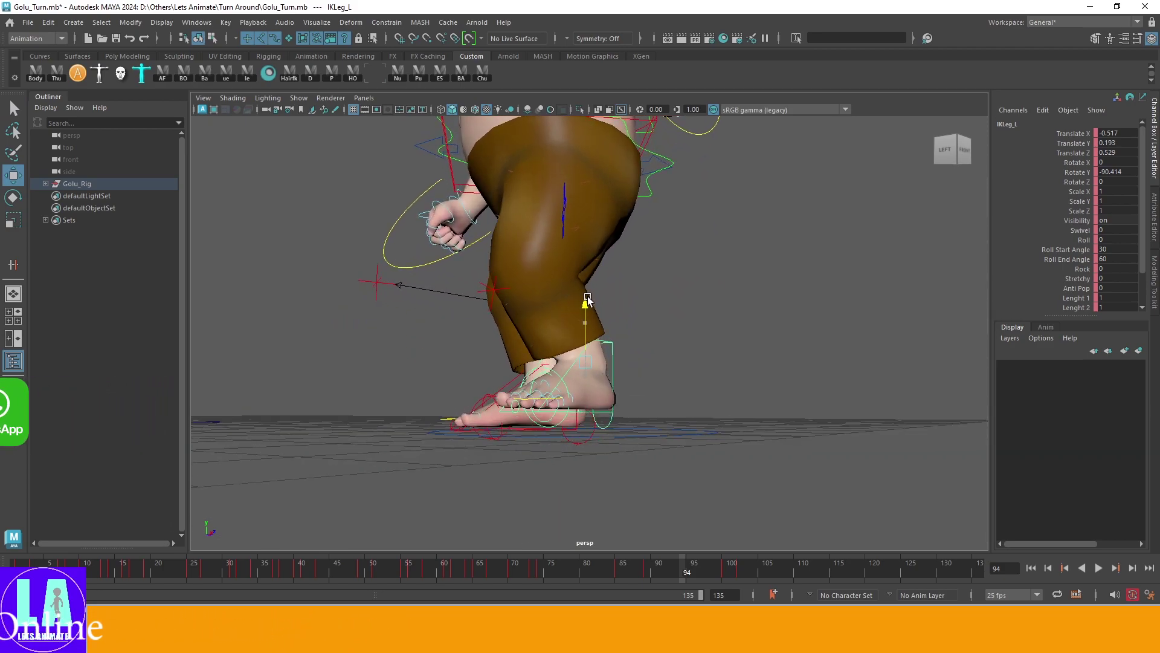
key(e)
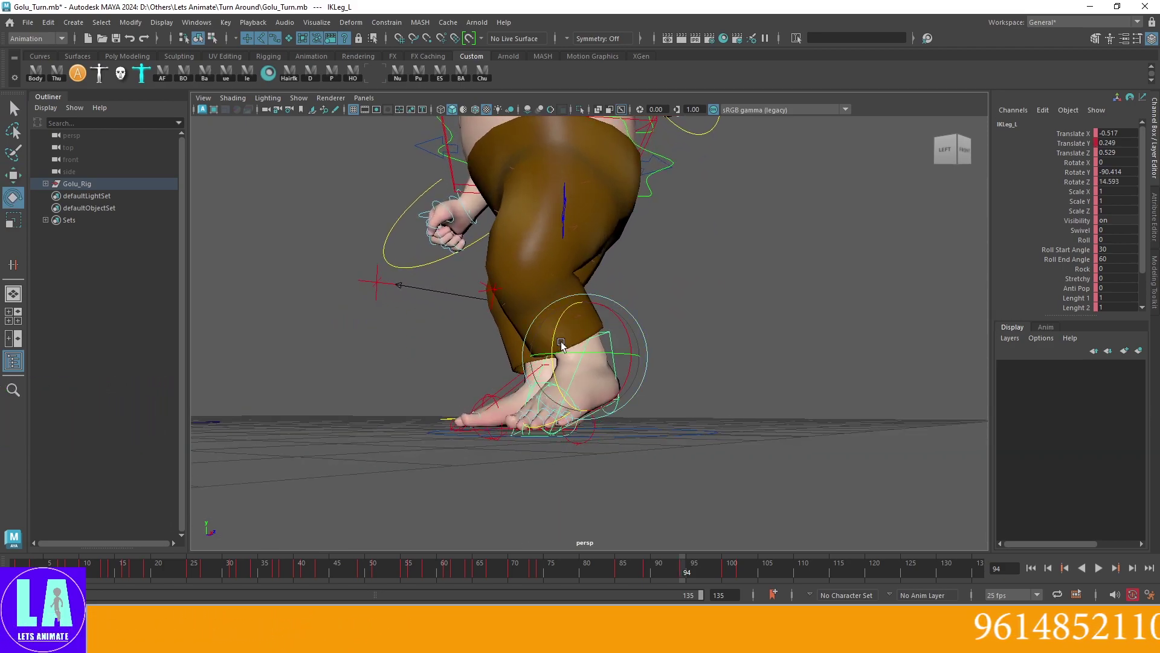
drag(600, 569, 774, 571)
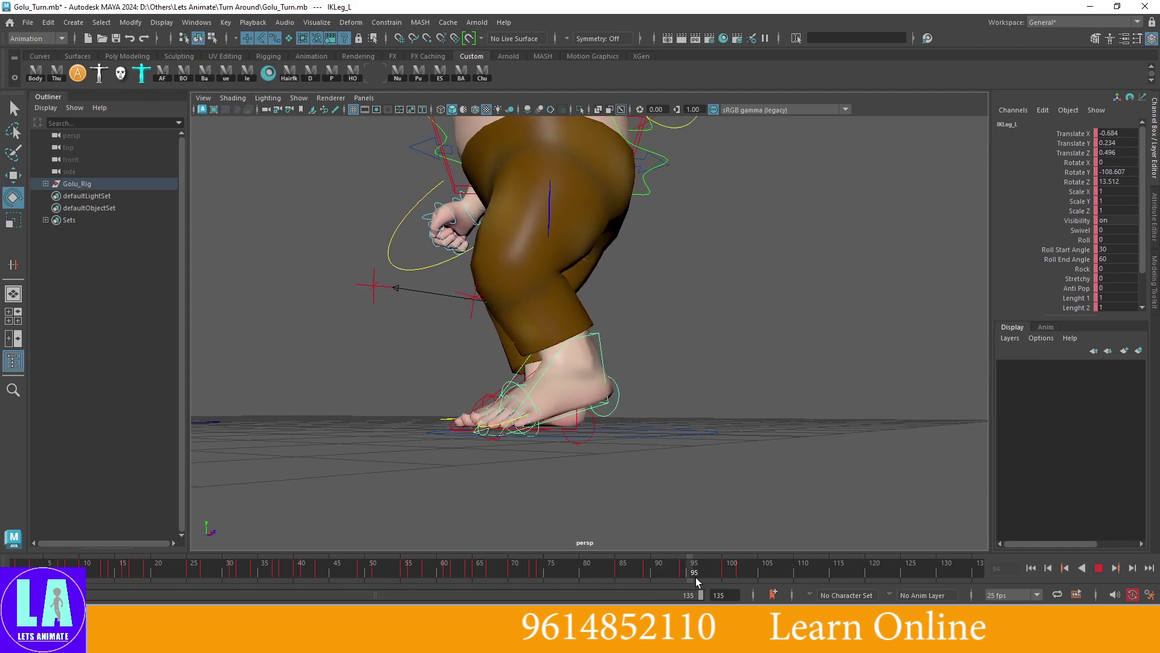
drag(647, 569, 684, 574)
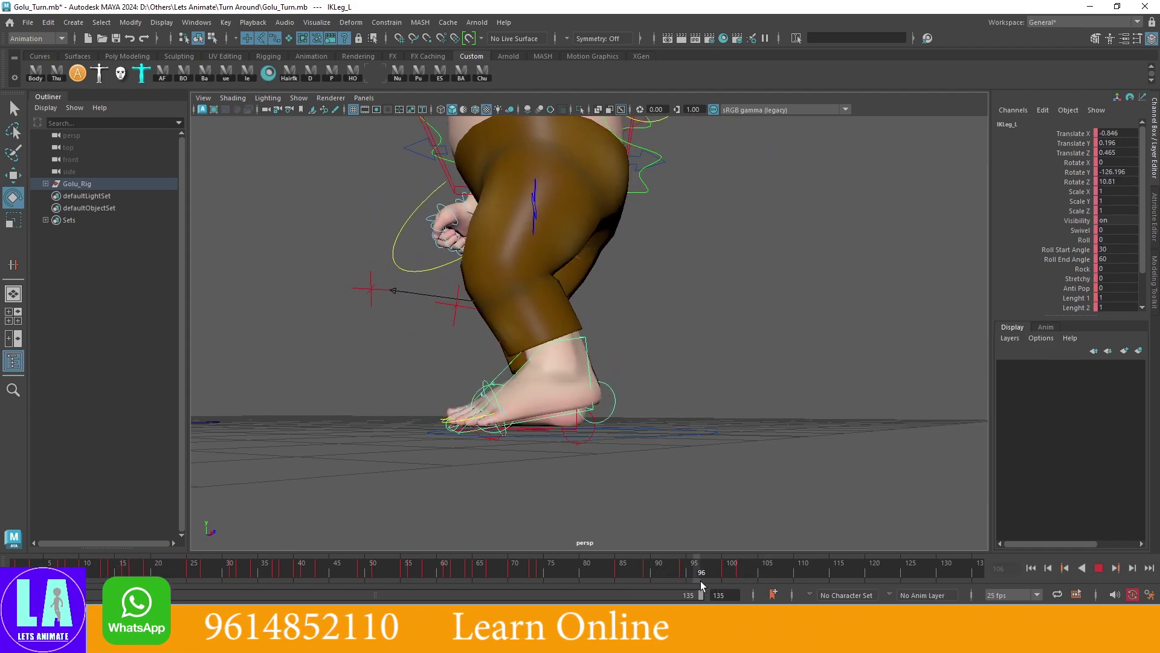
mouse_move(649, 436)
alt+mouse_down()
mouse_move(690, 400)
mouse_move(694, 435)
alt+mouse_up()
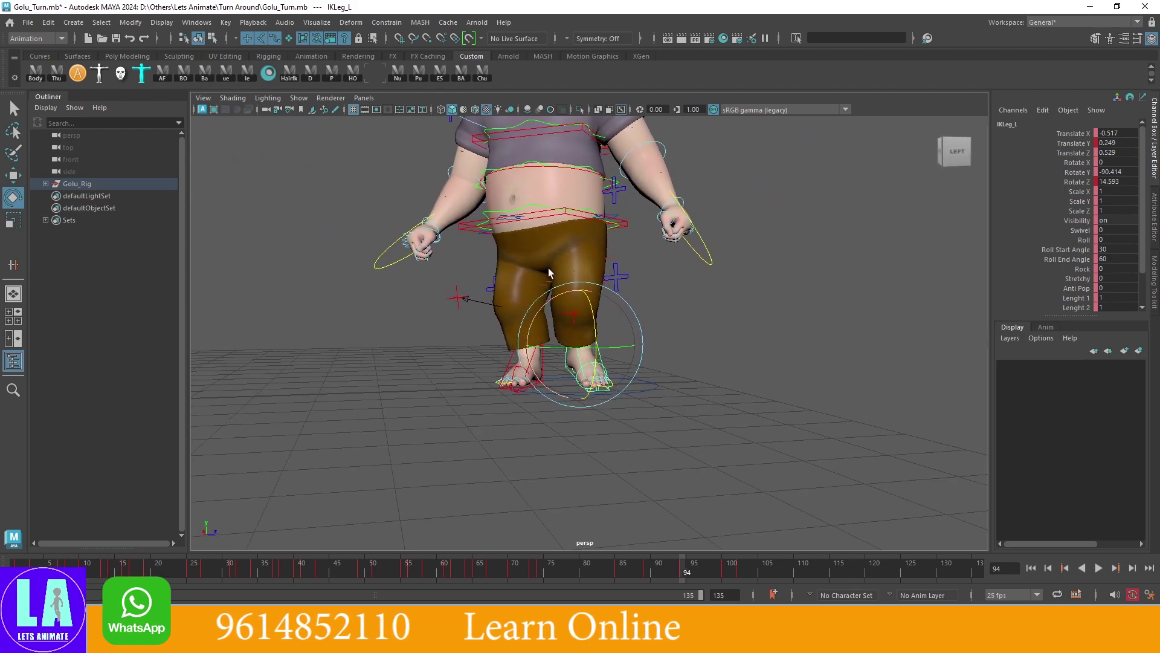
click(573, 314)
Push PoleLeg_L forward to Translate Z 2.444 at frame 94 and replay the step
key(w)
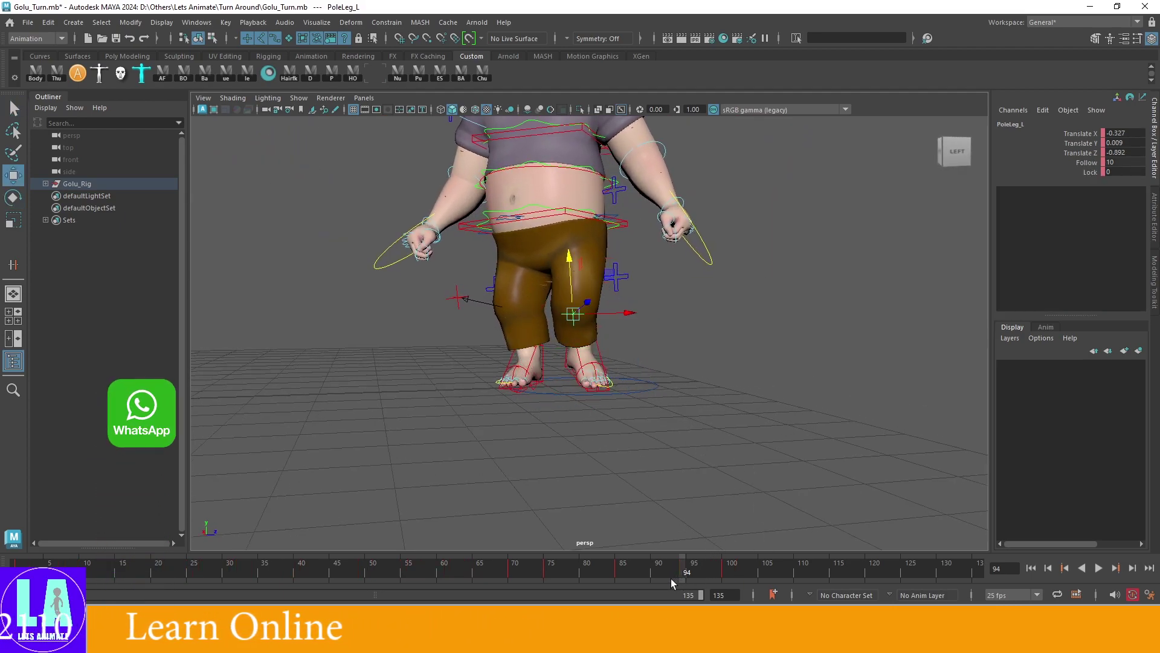
click(655, 572)
drag(675, 574, 684, 574)
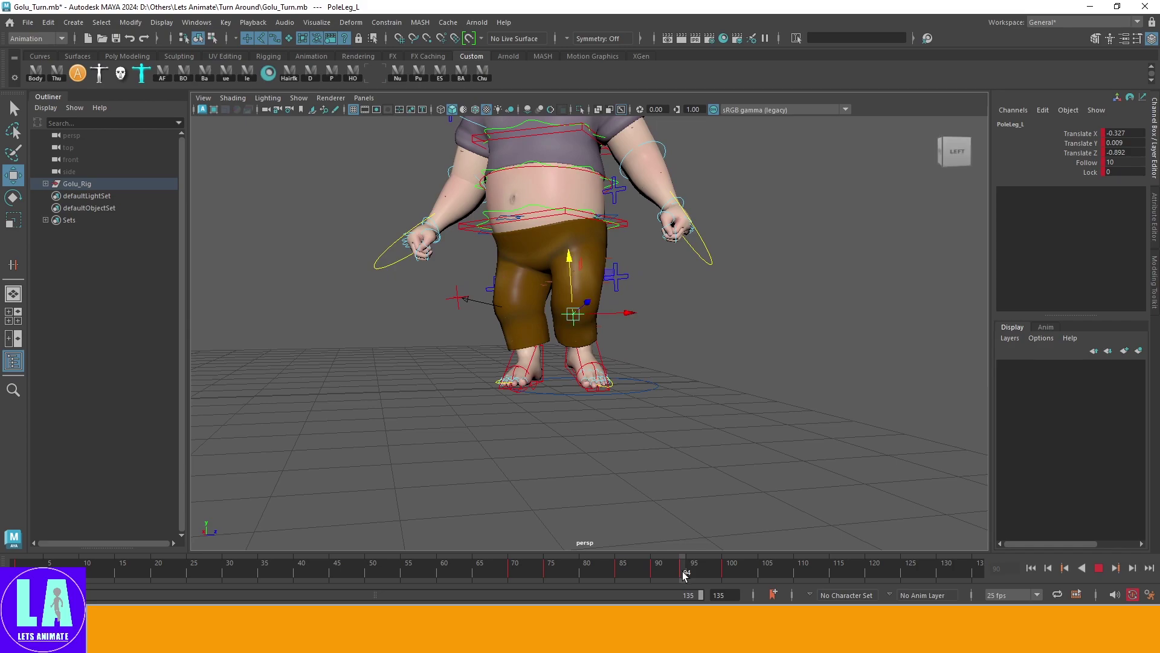
alt+drag(639, 393, 639, 390)
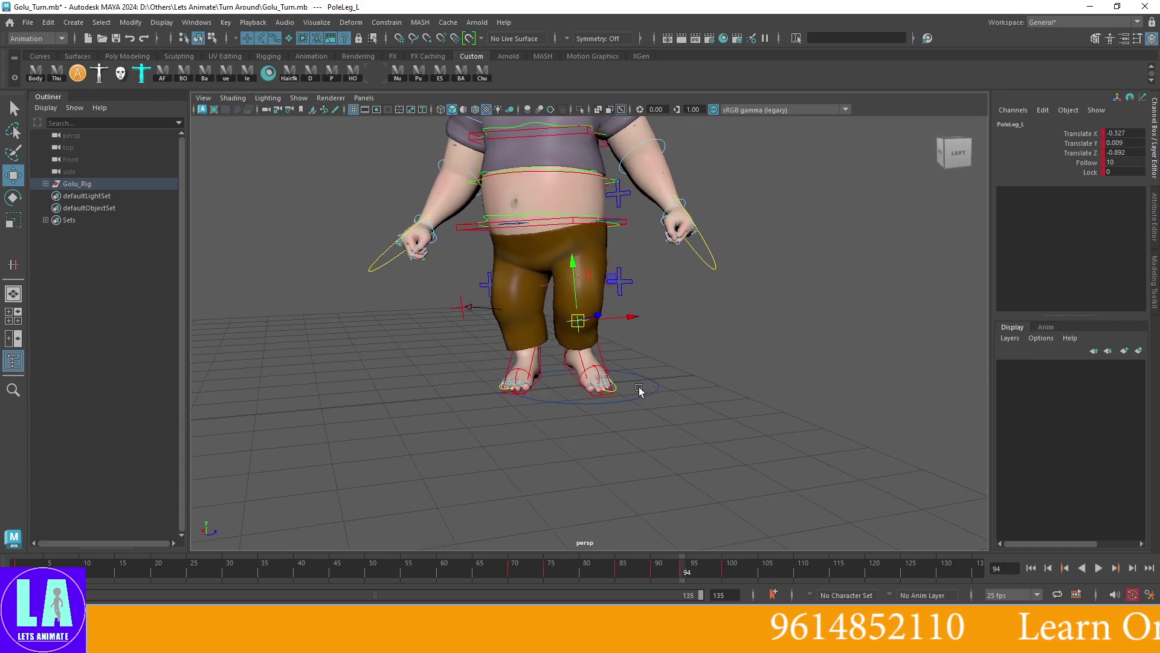
alt+drag(577, 328, 751, 393)
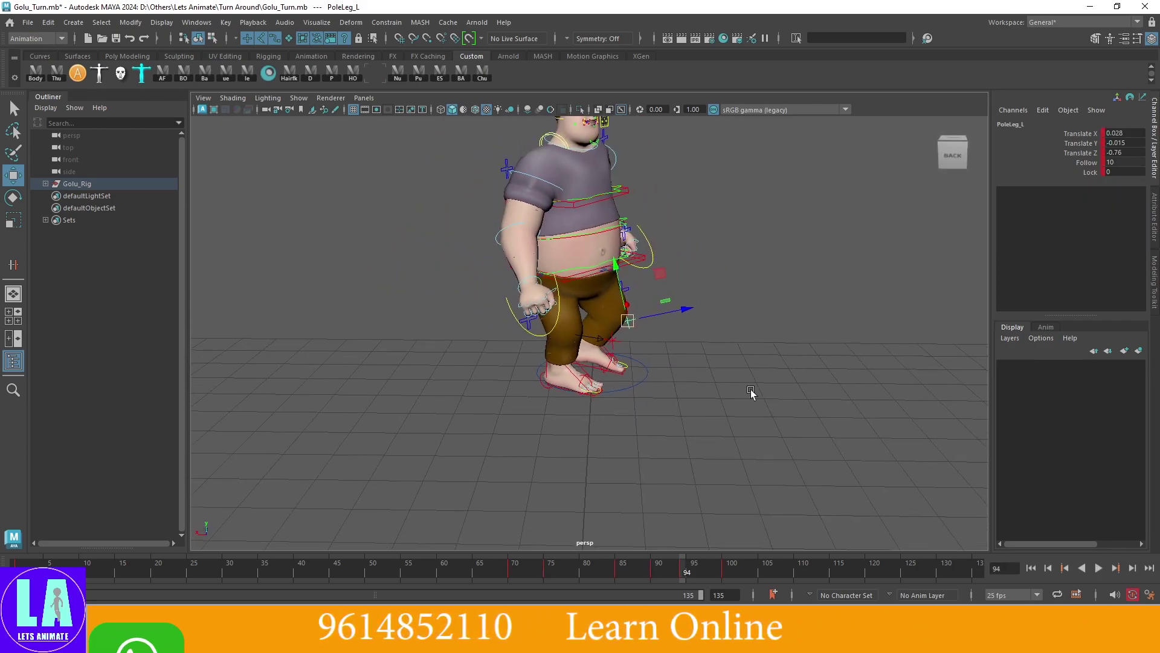
scroll(564, 371, down, 5)
scroll(564, 370, up, 3)
alt+drag(596, 461, 551, 410)
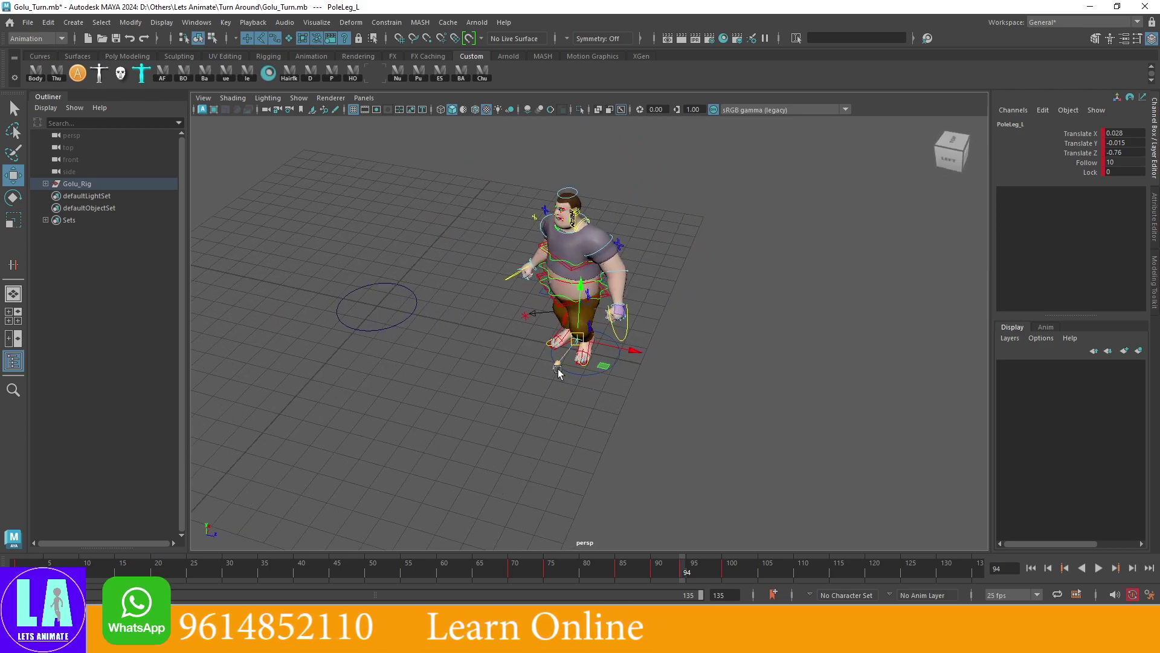
mouse_move(558, 365)
mouse_down()
mouse_move(527, 419)
mouse_move(627, 384)
mouse_up()
scroll(709, 433, up, 4)
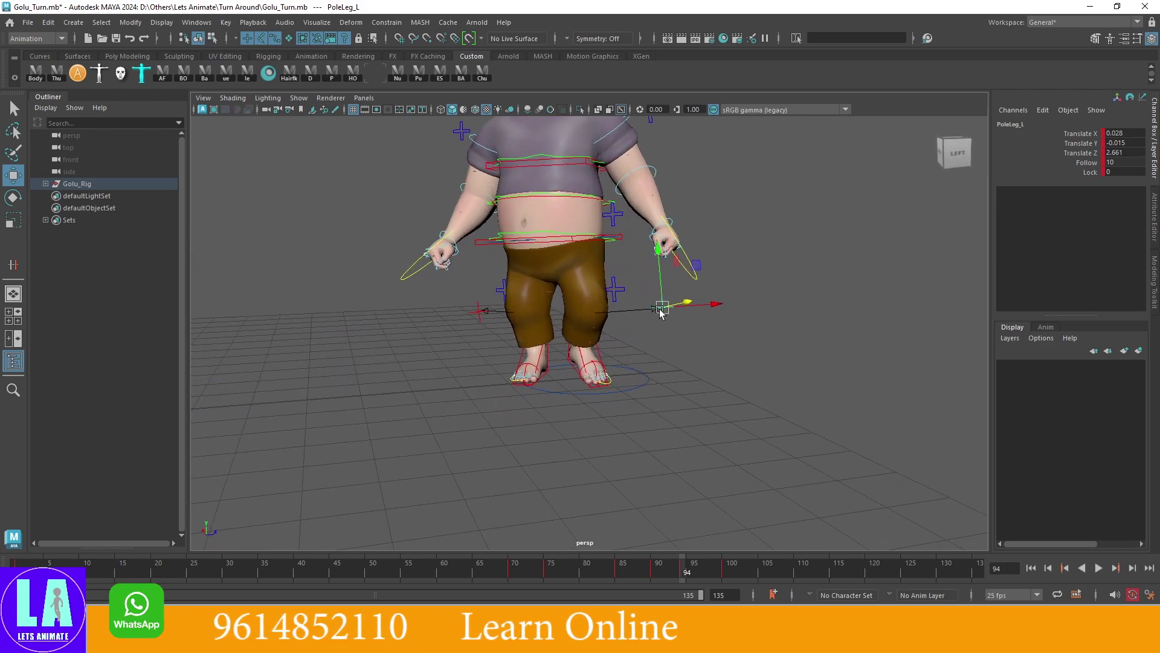
scroll(698, 408, down, 2)
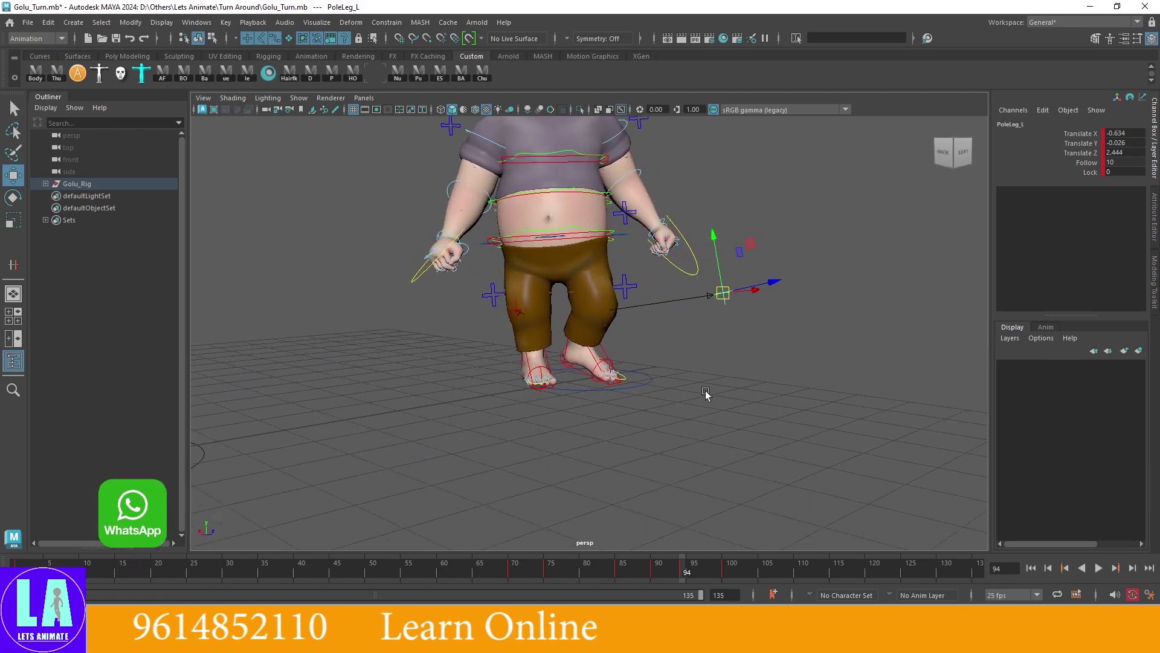
alt+drag(575, 402, 641, 423)
key(alt+v)
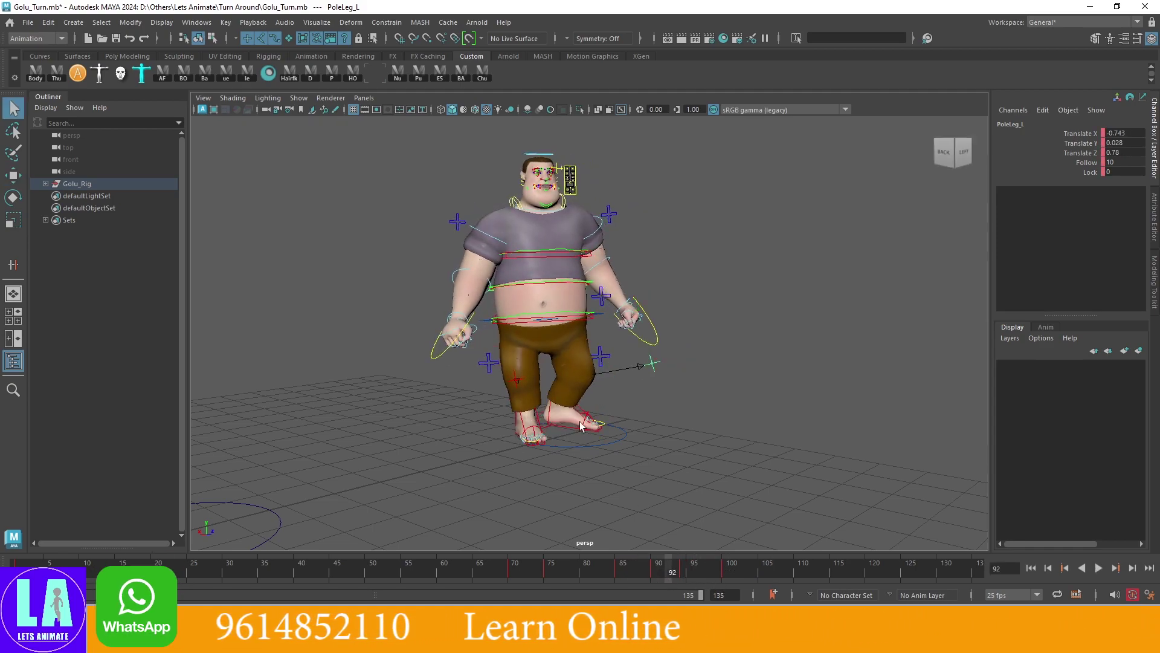
Set IKLeg_L's Roll to 15.5 at frame 91
click(576, 413)
drag(663, 589, 661, 579)
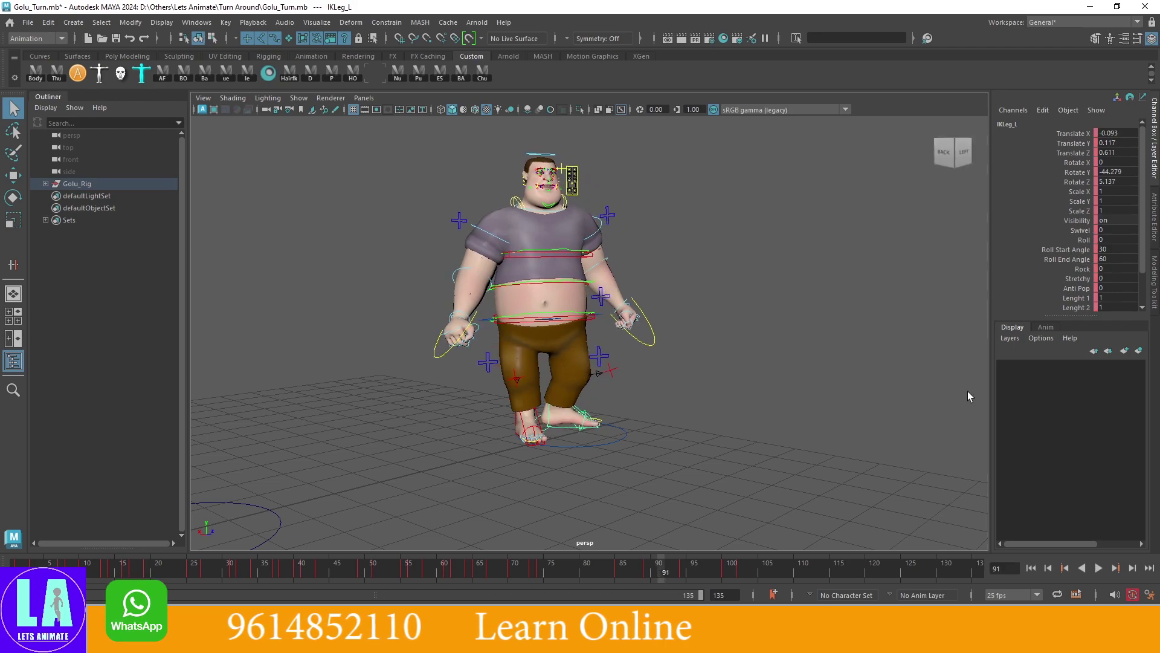
middle_drag(809, 393, 857, 392)
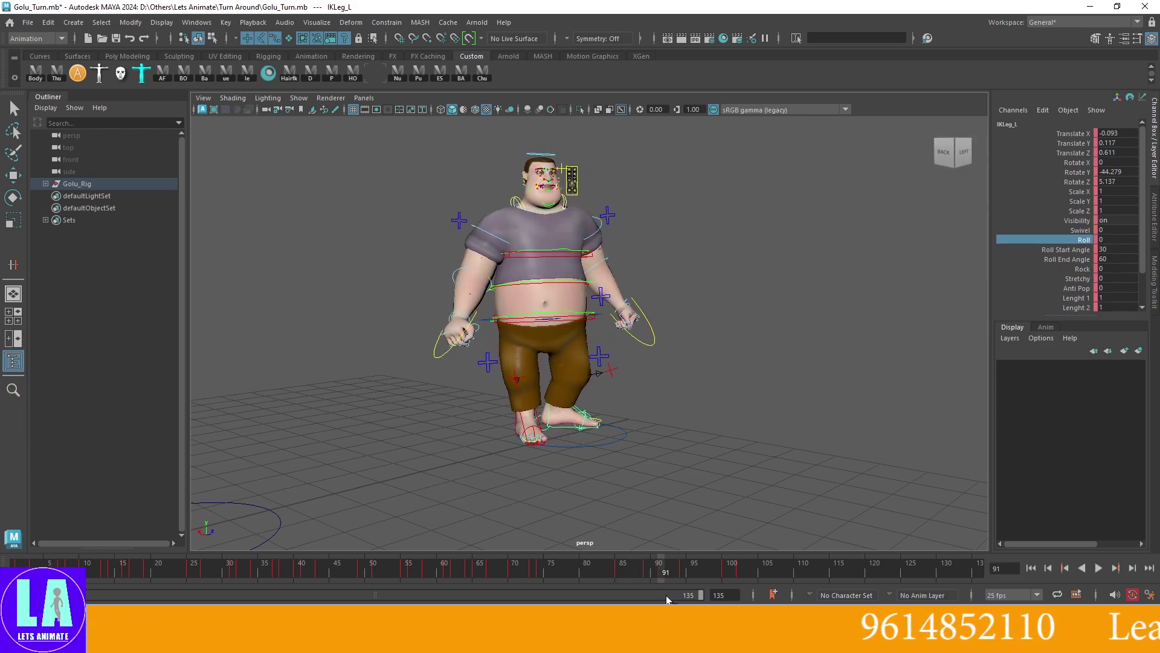
Scrub frames 88–93 and play back to review the left foot peel
click(642, 574)
click(653, 574)
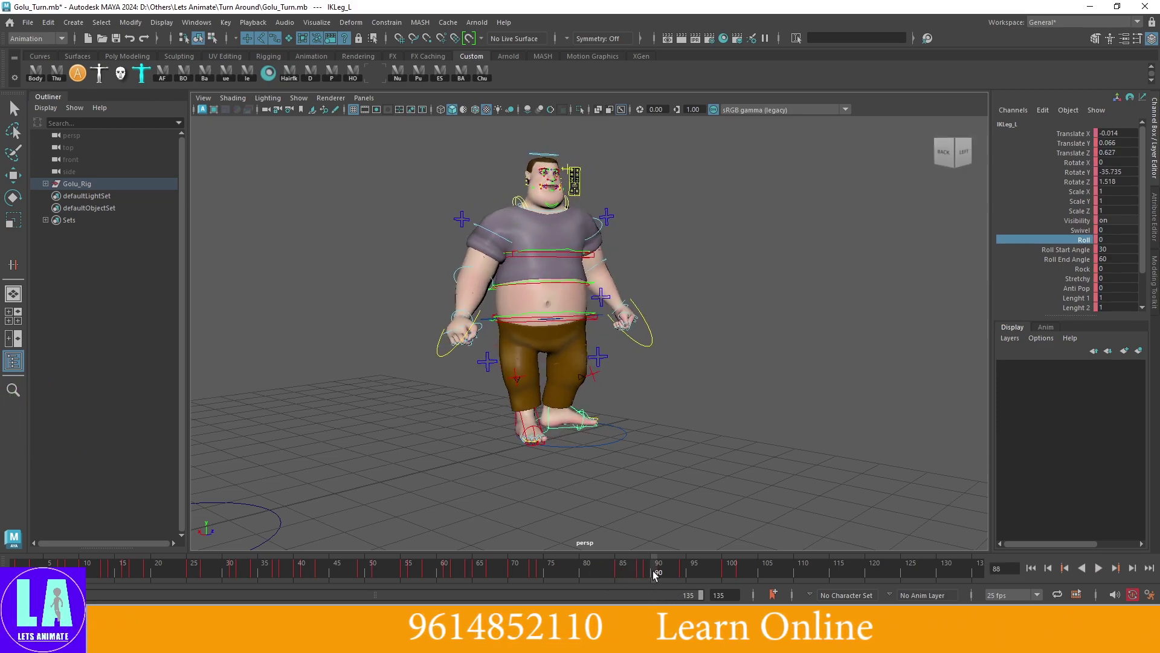
right_drag(644, 571, 666, 393)
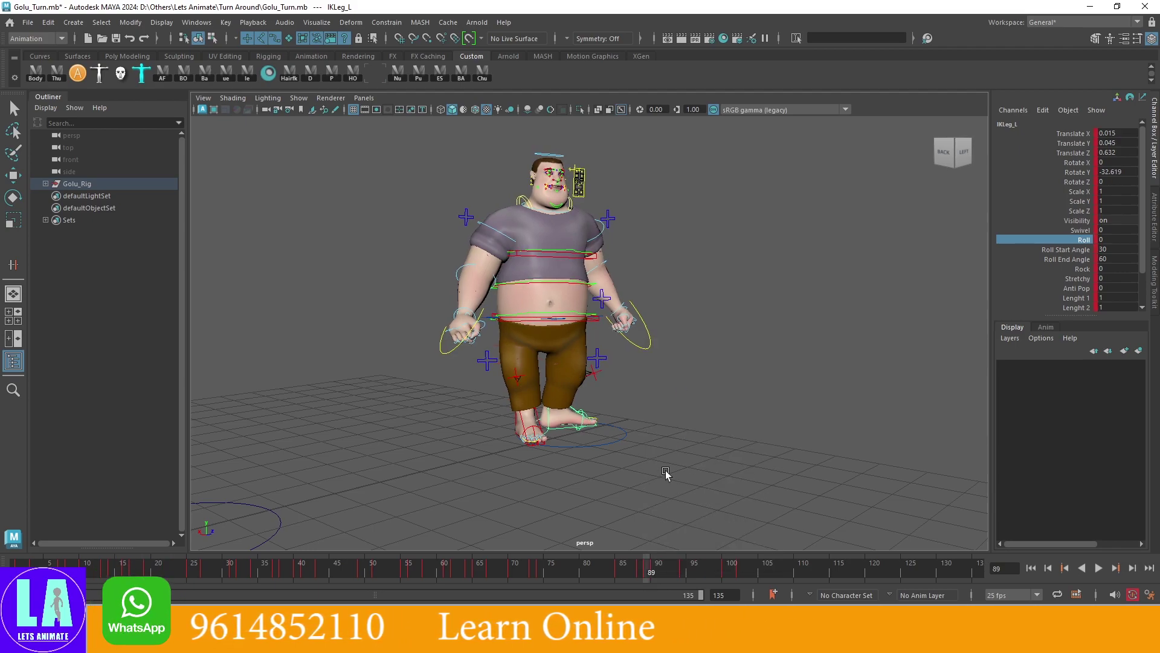
click(651, 565)
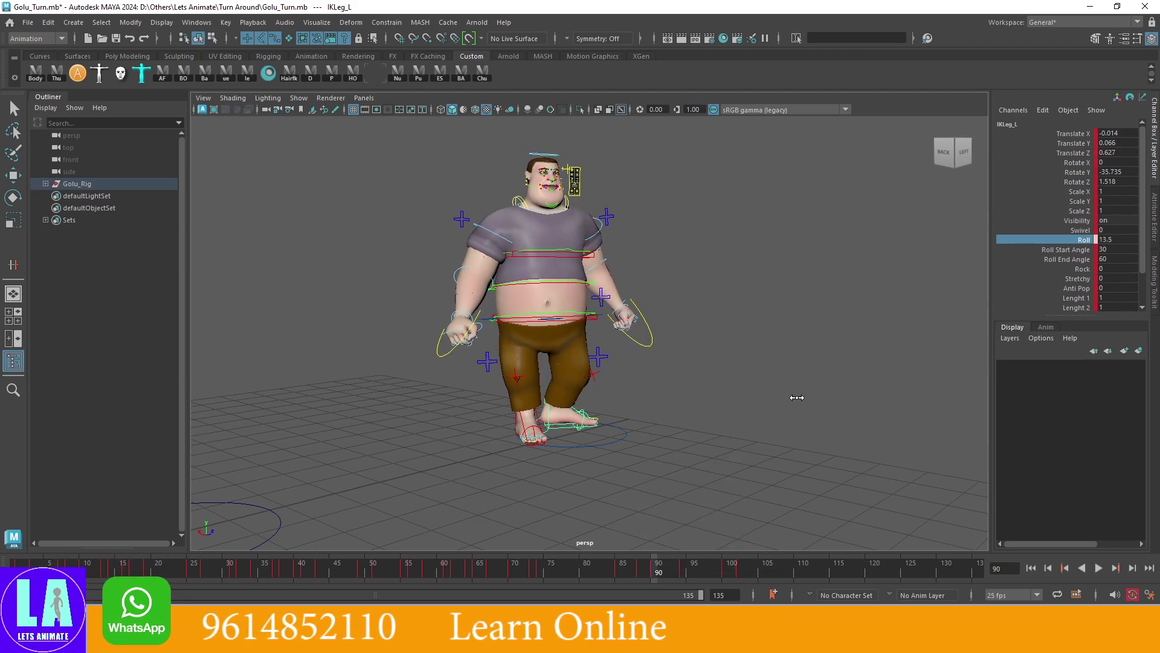
key(alt+v)
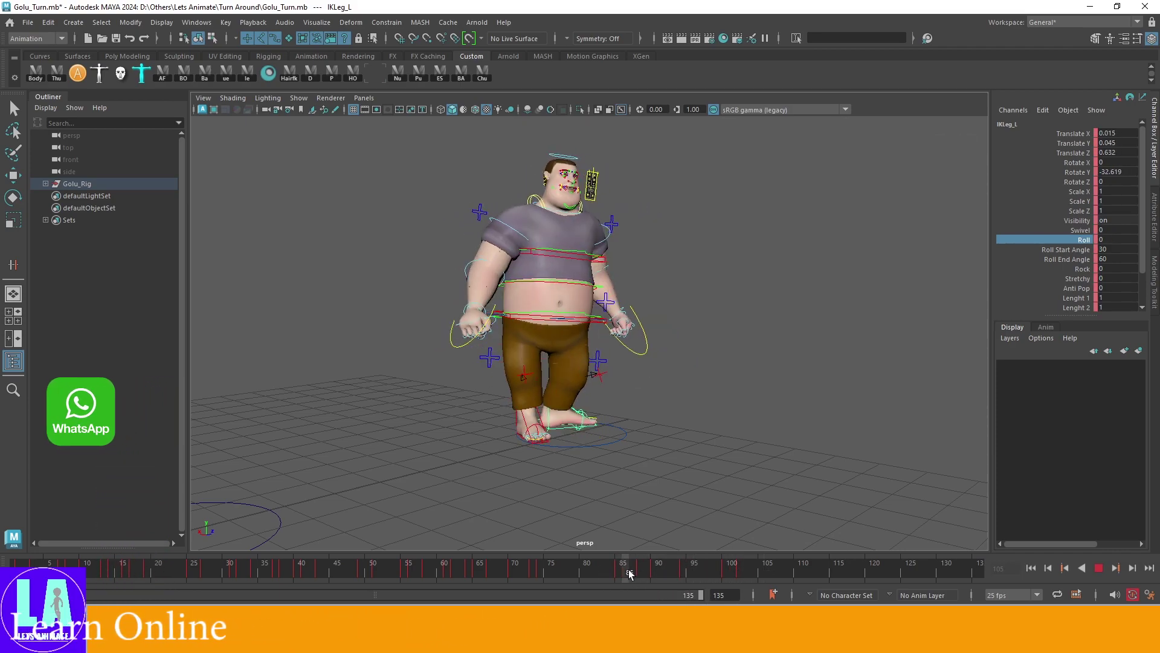
click(651, 571)
drag(650, 575, 677, 585)
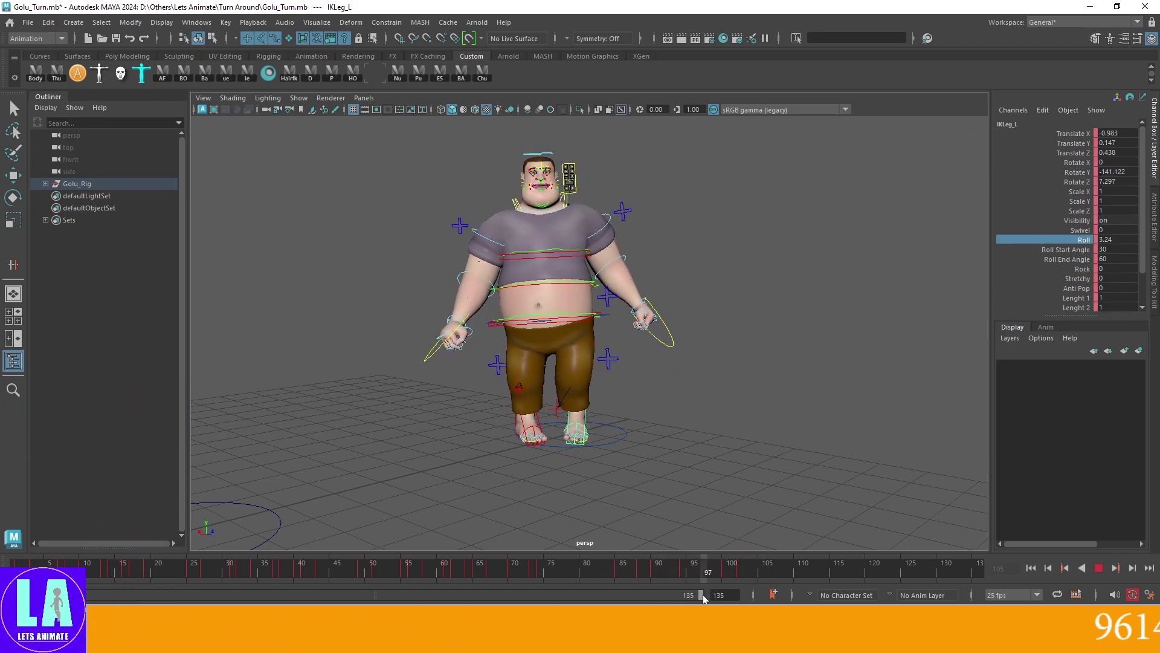
click(648, 577)
key(alt+v)
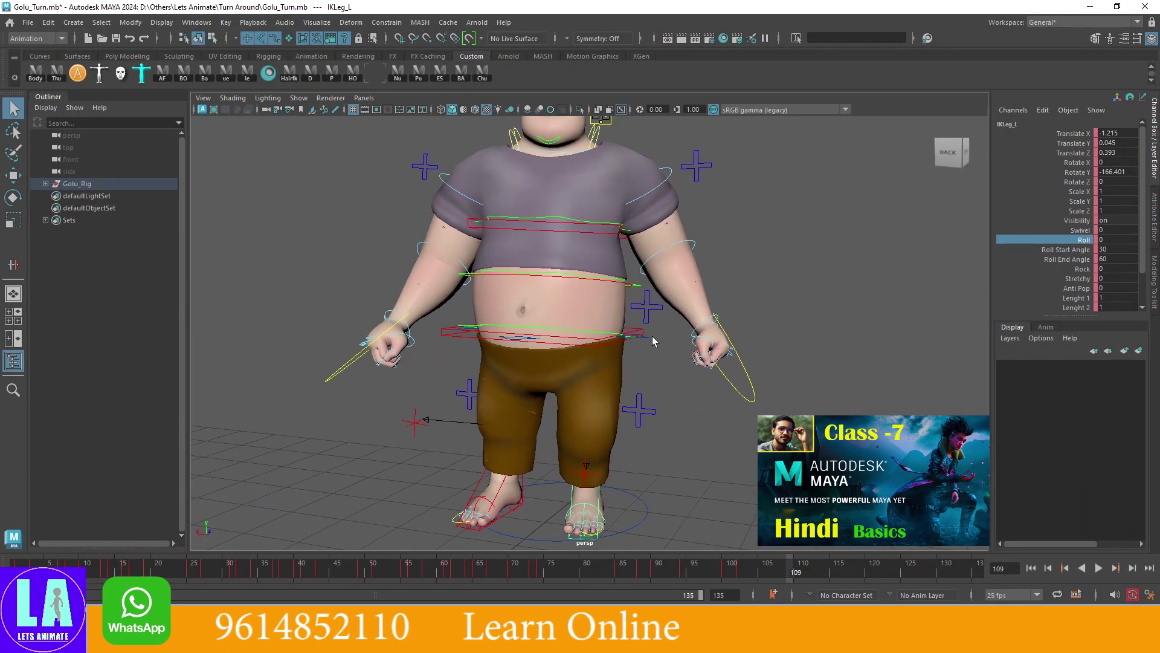
Select RootX_M, save the Golu_Turn scene, and scrub back to frame 93
click(652, 339)
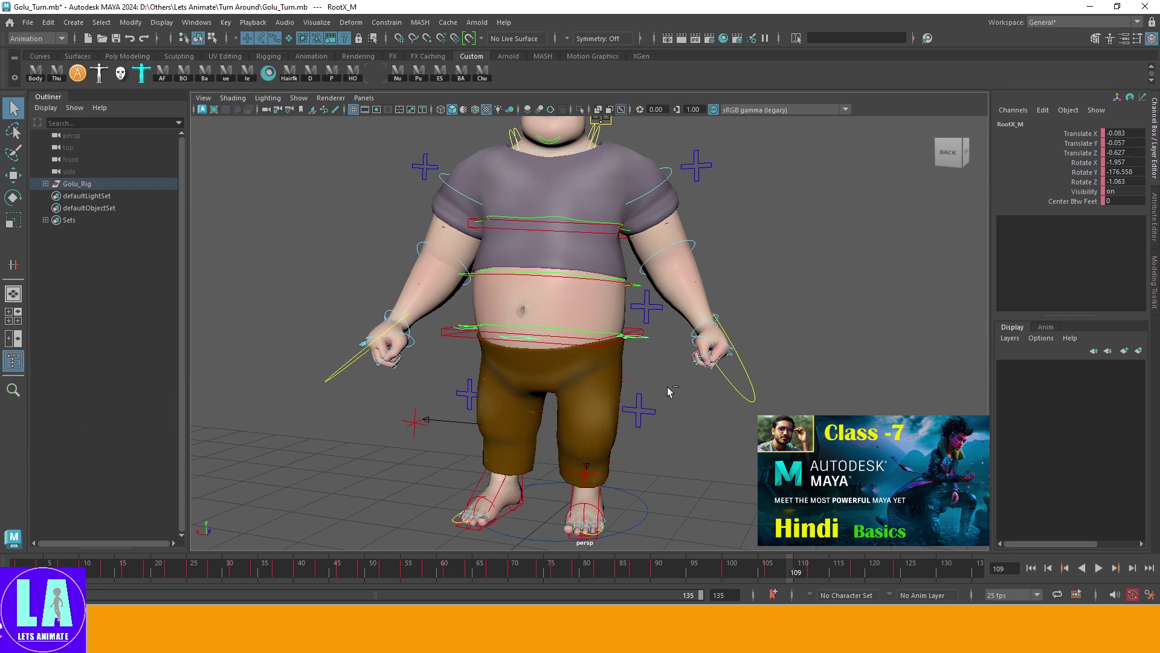
key(ctrl+s)
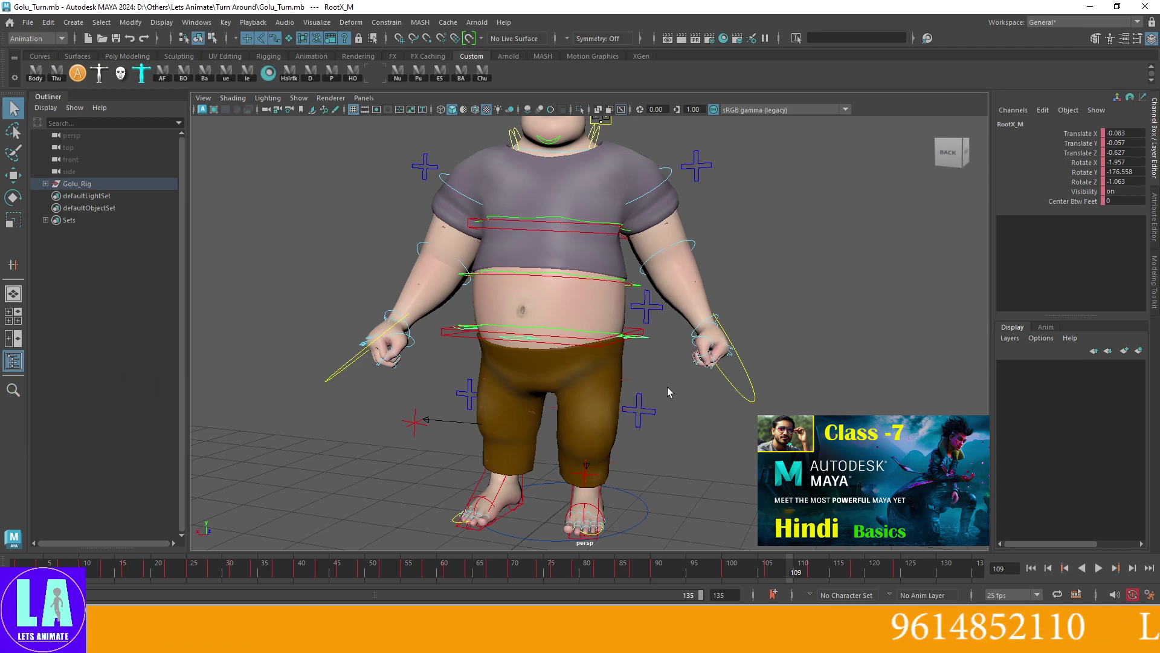
mouse_move(667, 388)
alt+right_down()
mouse_move(447, 346)
mouse_move(702, 451)
alt+right_up()
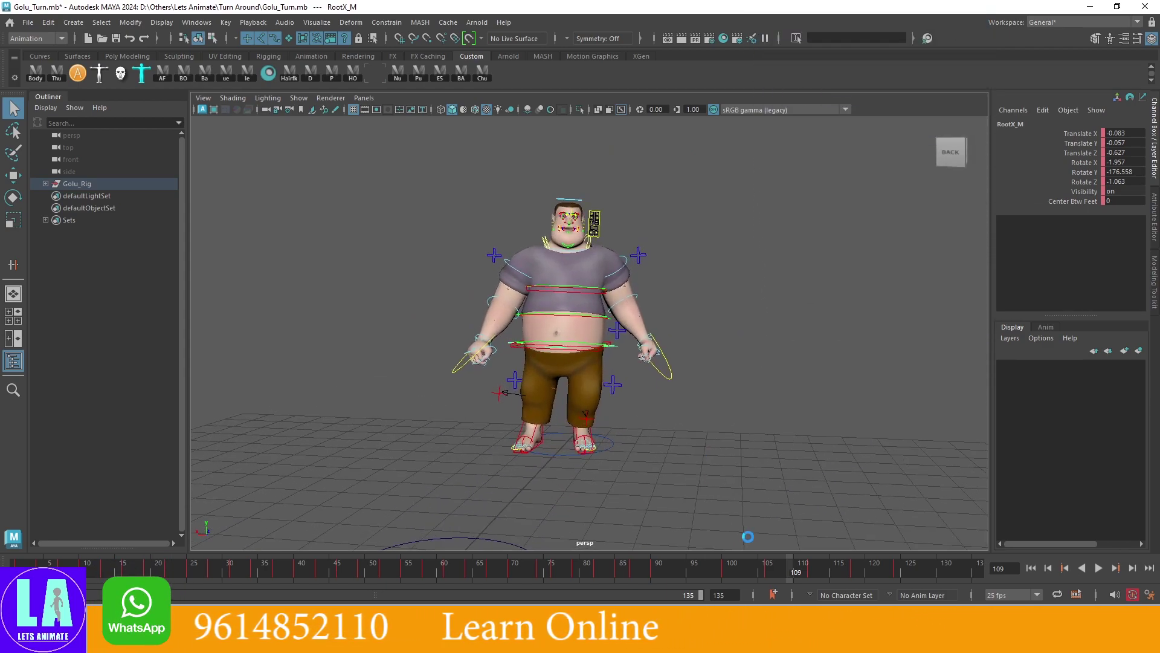
key(ctrl+s)
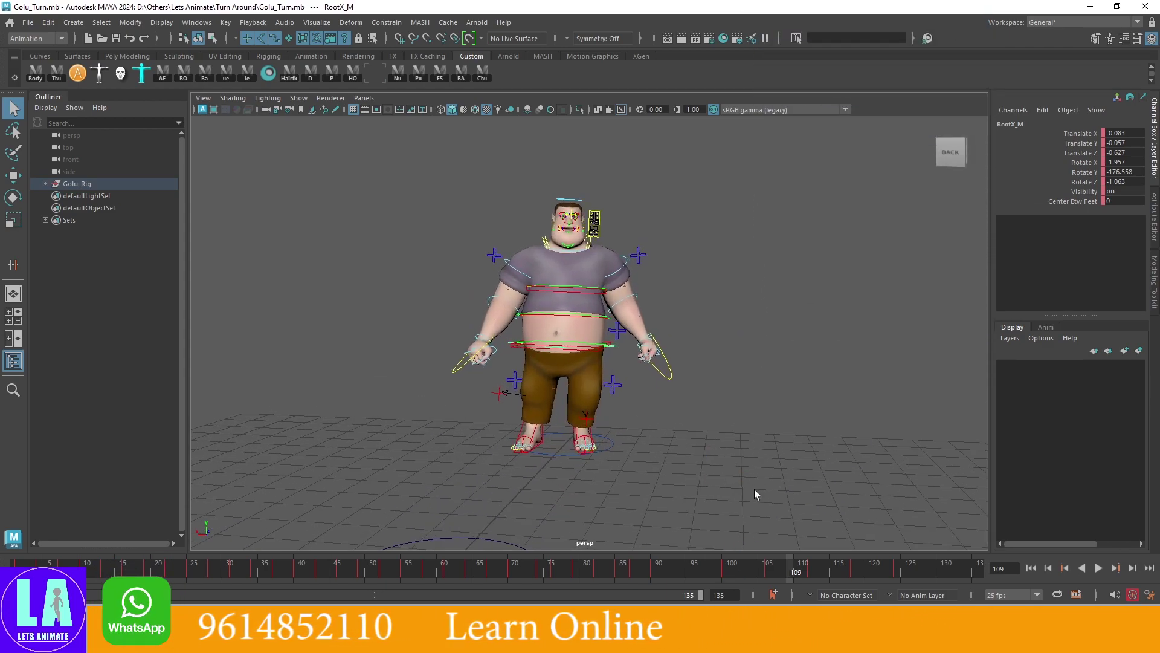
drag(640, 573, 736, 592)
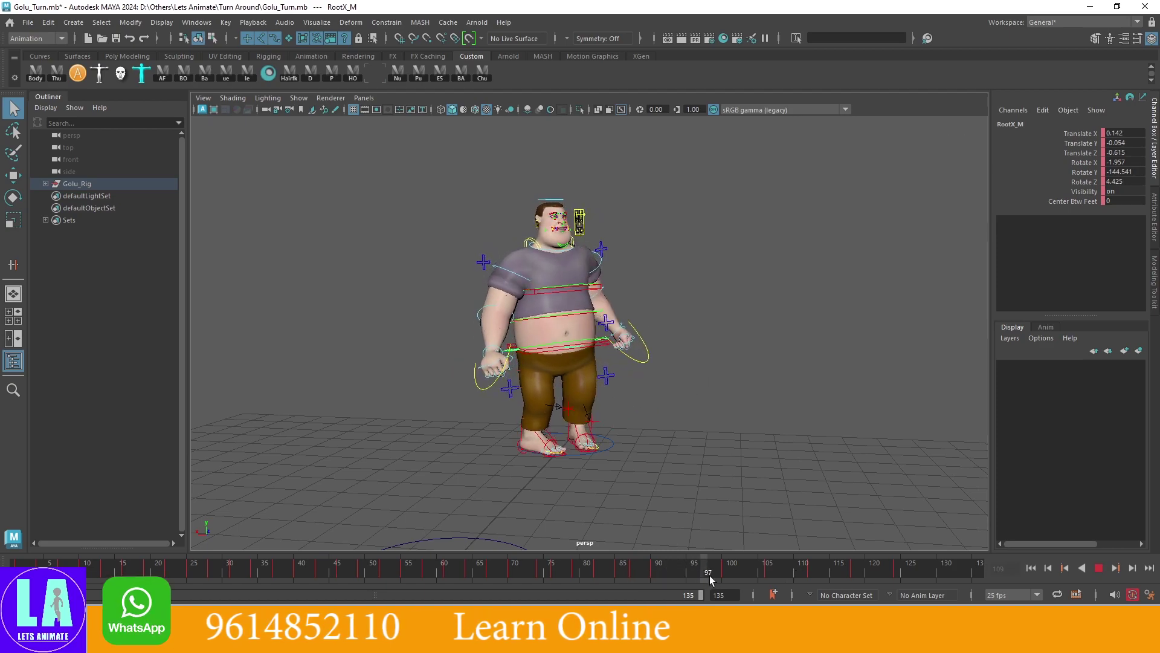